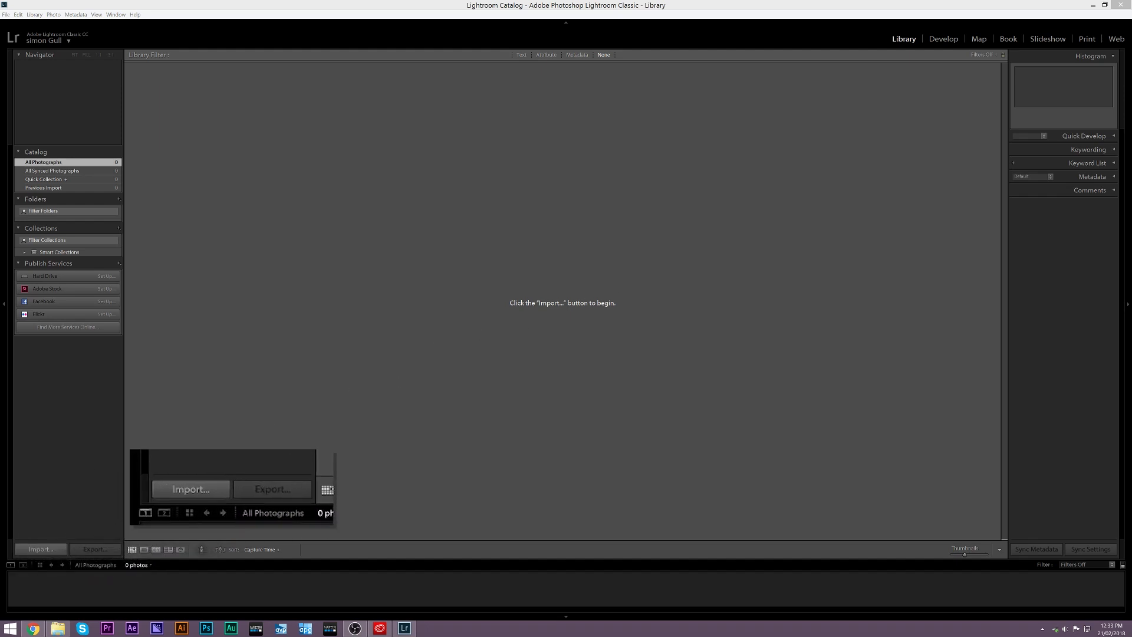
Start an import from the LightRoom Tutorial folder under Projects on drive D: and exclude the two video files
left_click(38, 550)
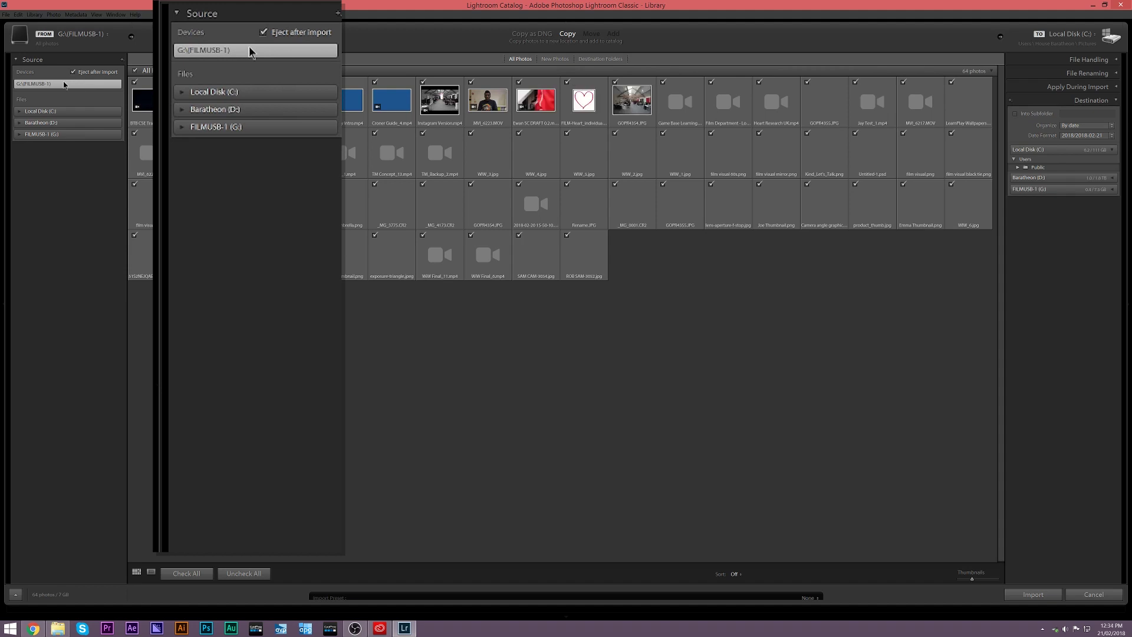
left_click(21, 123)
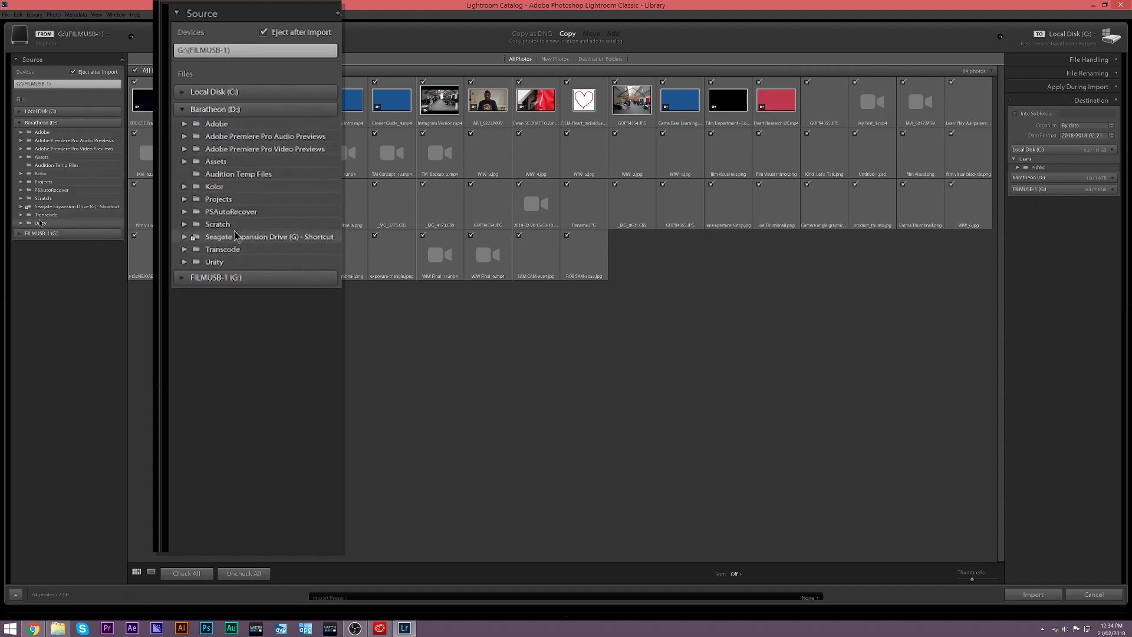
left_click(21, 182)
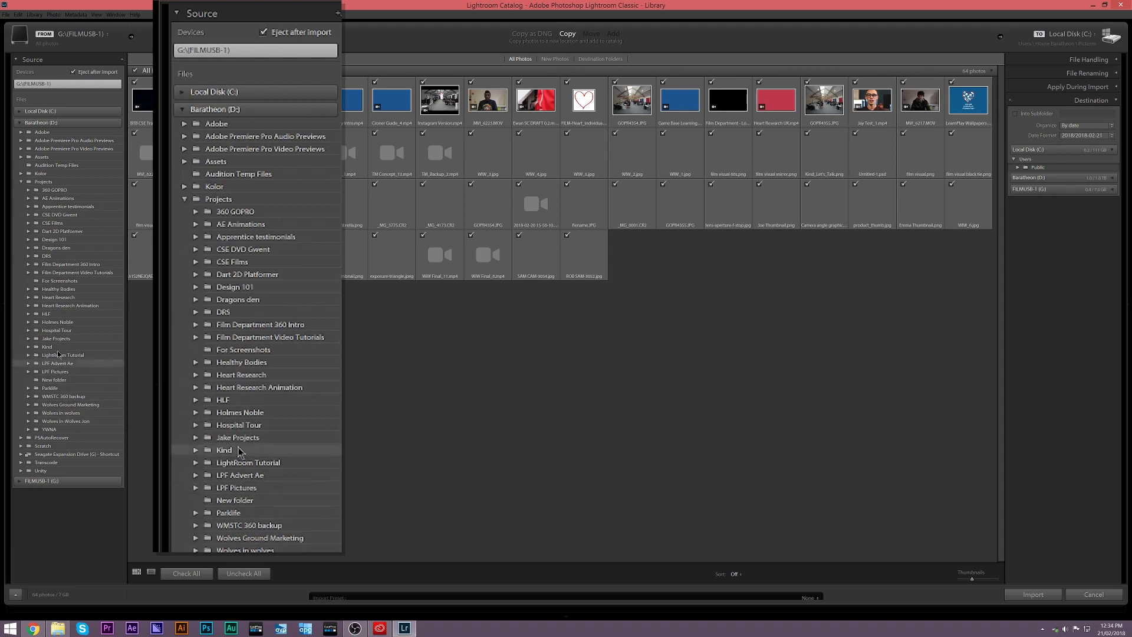
left_click(29, 356)
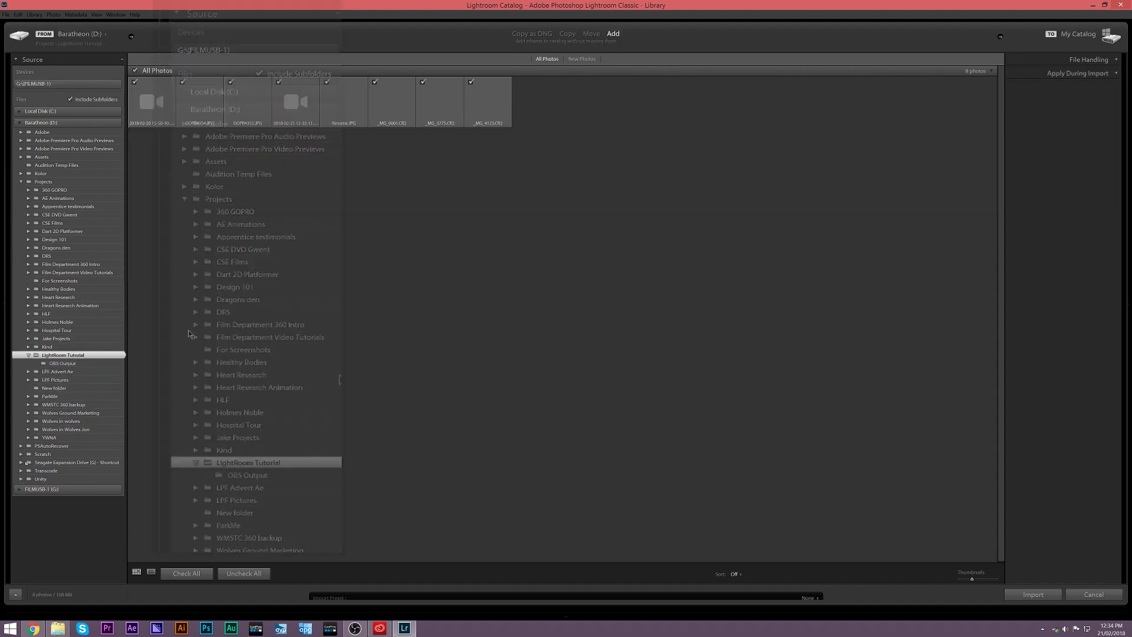
left_click(136, 81)
left_click(278, 82)
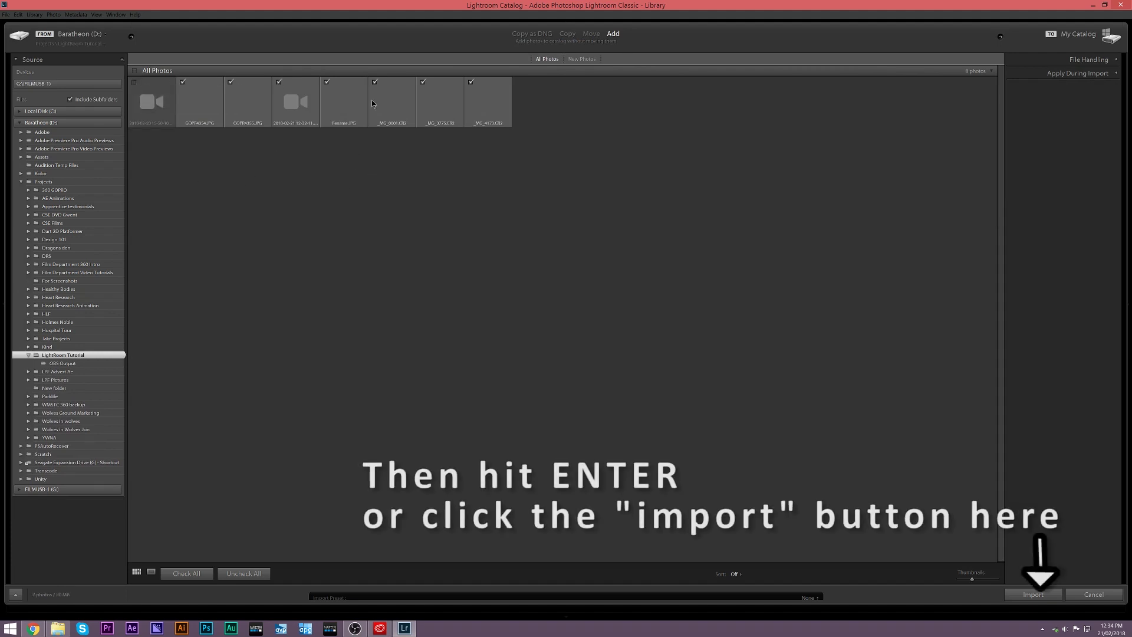
Examine the photos in the import folder one by one at full size, from the office shots to the sunflowers
key("Return")
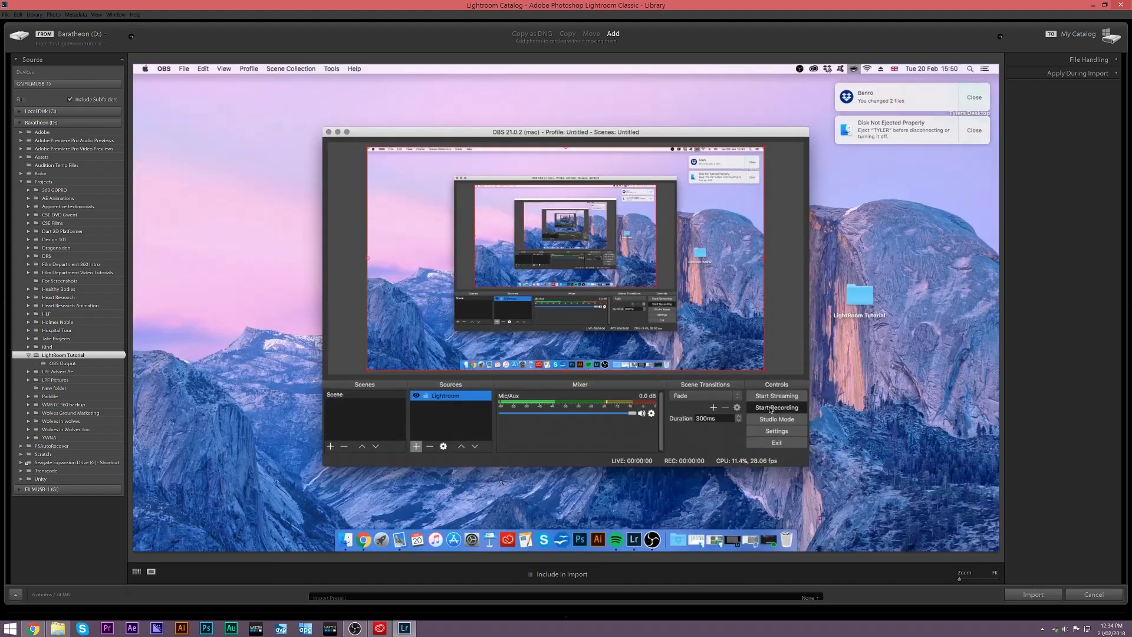
key("Right")
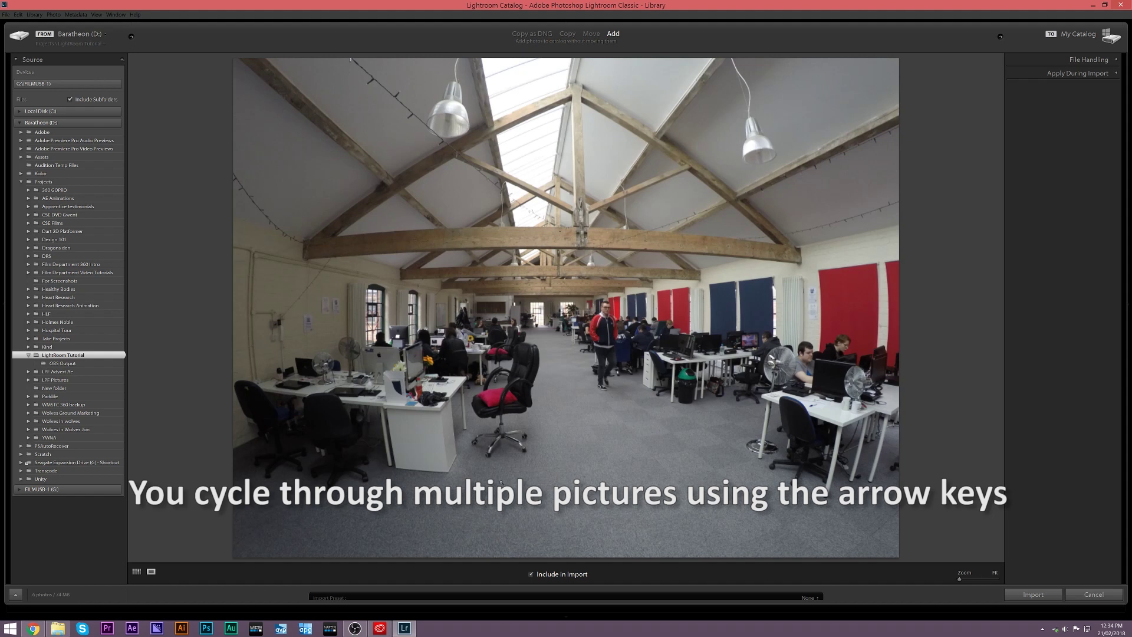
key("Right")
key("Right")
key("Right")
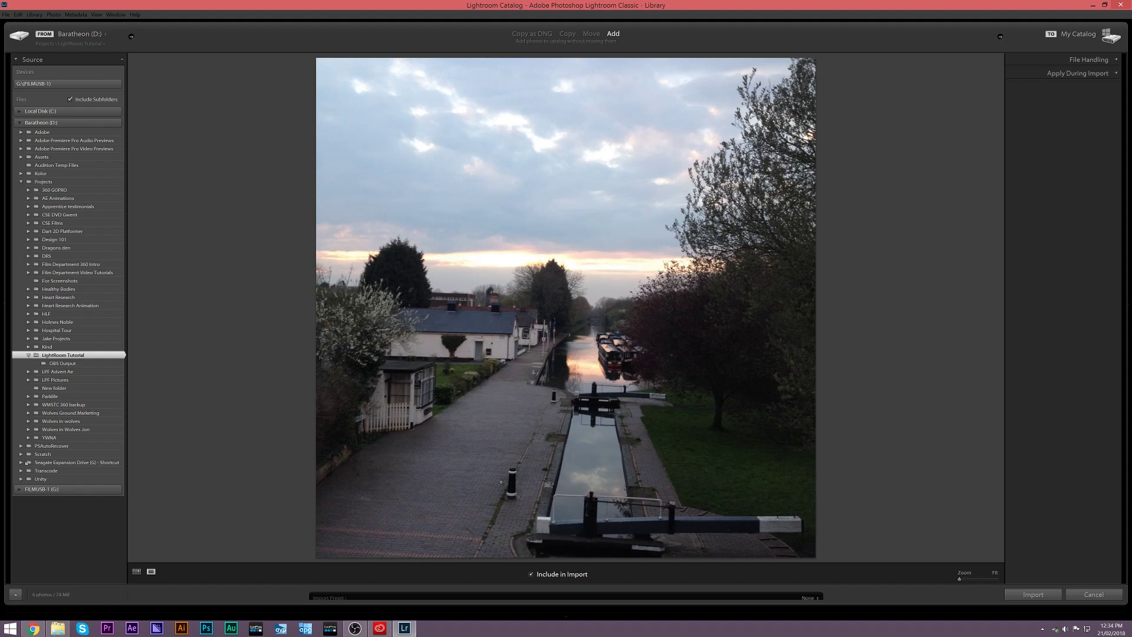
key("Right")
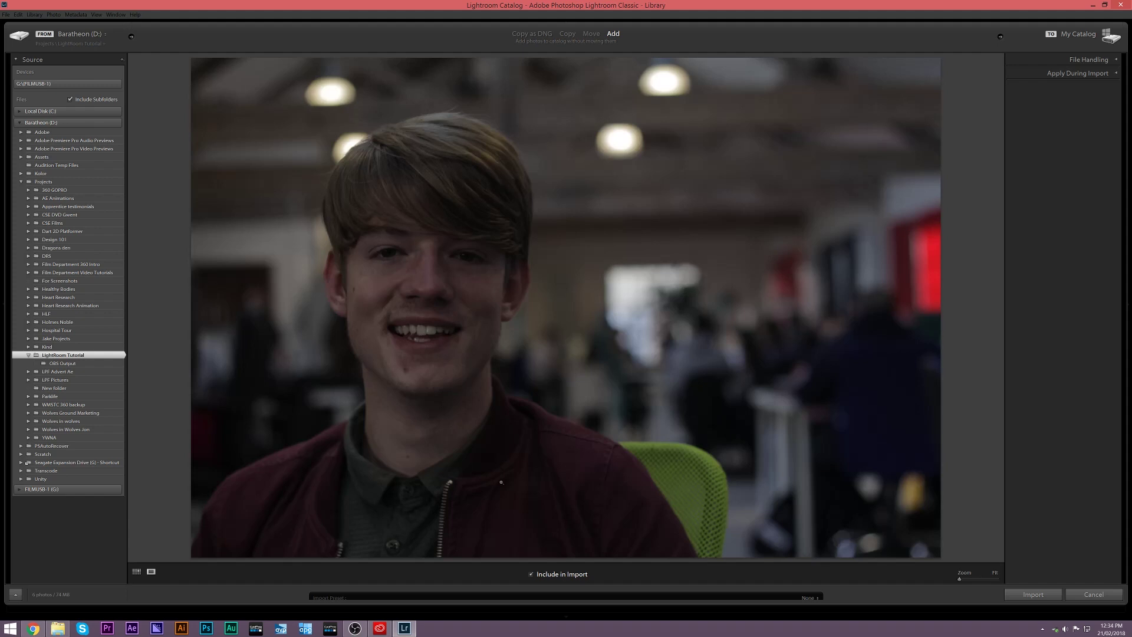
key("Right")
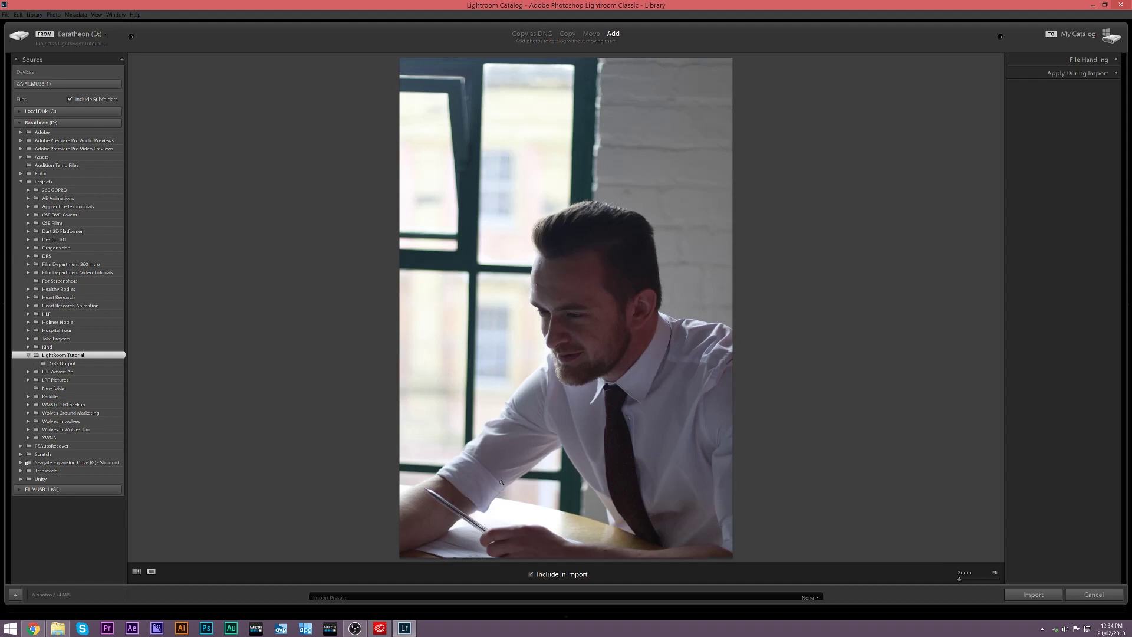
key("Right")
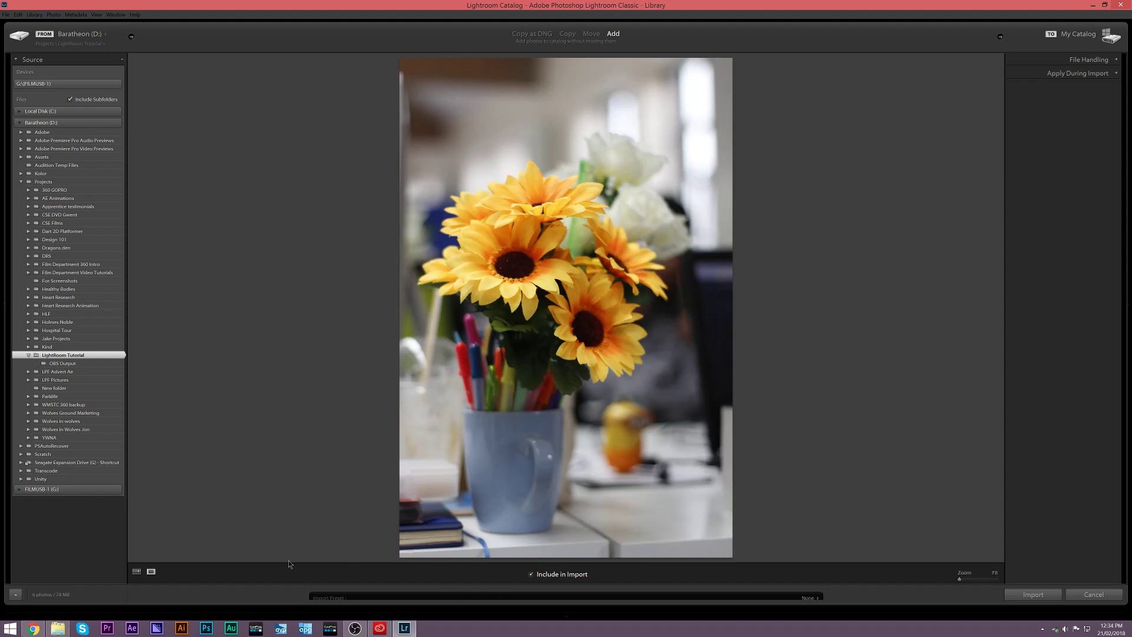
Return the import preview to the thumbnail grid and import the checked photos into the catalog
left_click(137, 573)
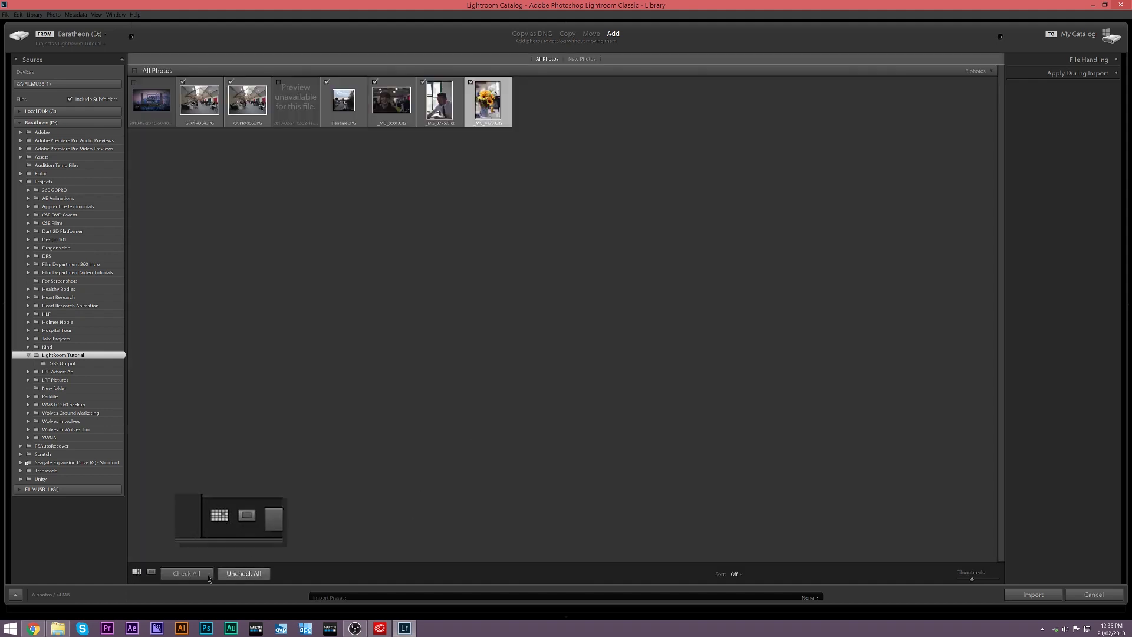
left_click(151, 572)
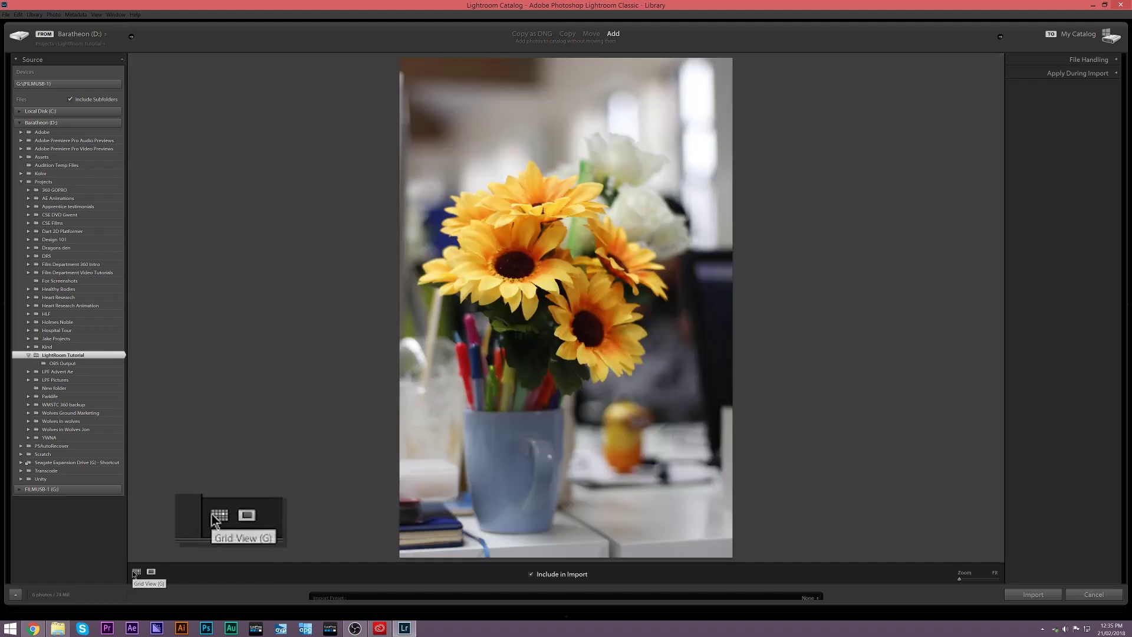
left_click(136, 573)
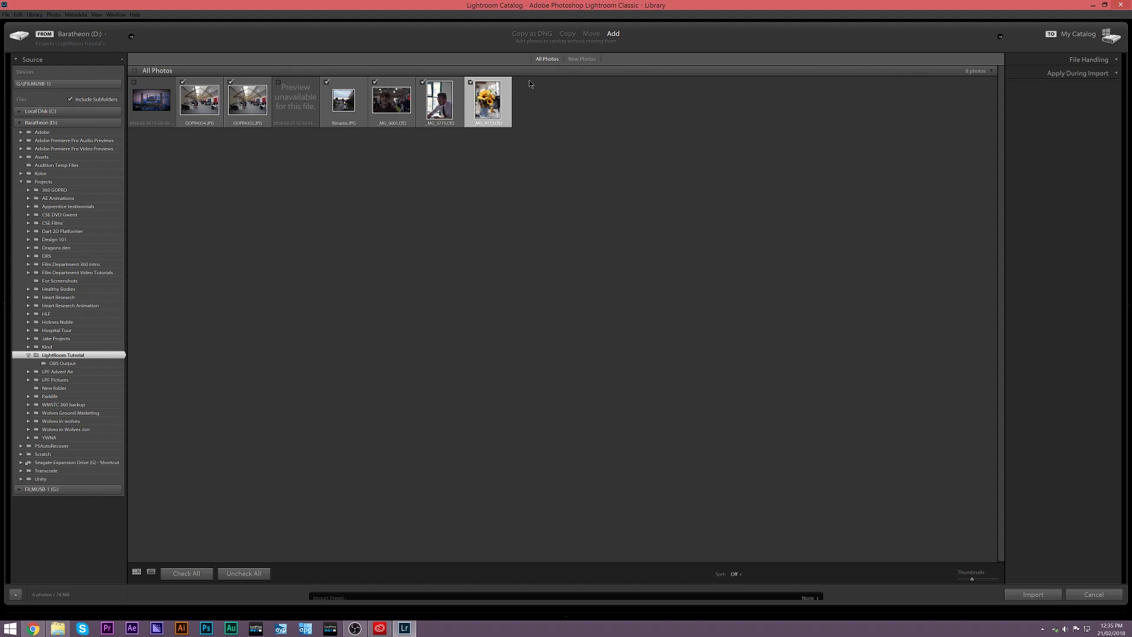
left_click(1042, 597)
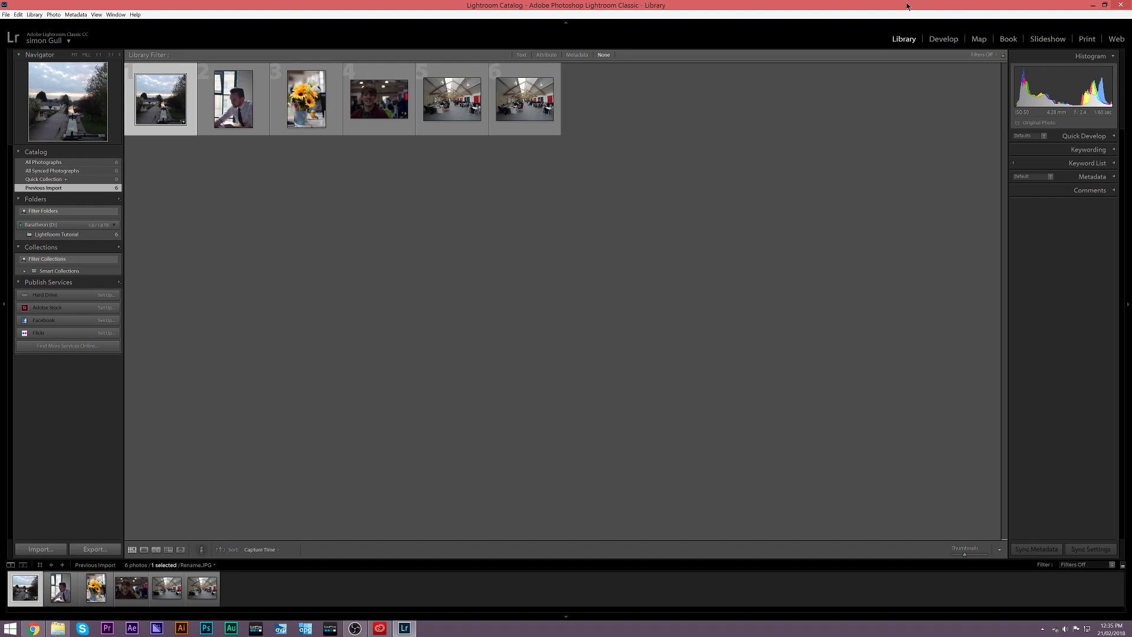
Set the module picker bar to Manual display and hide the Web, Print, Slideshow, Book and Map modules from it
right_click(1067, 21)
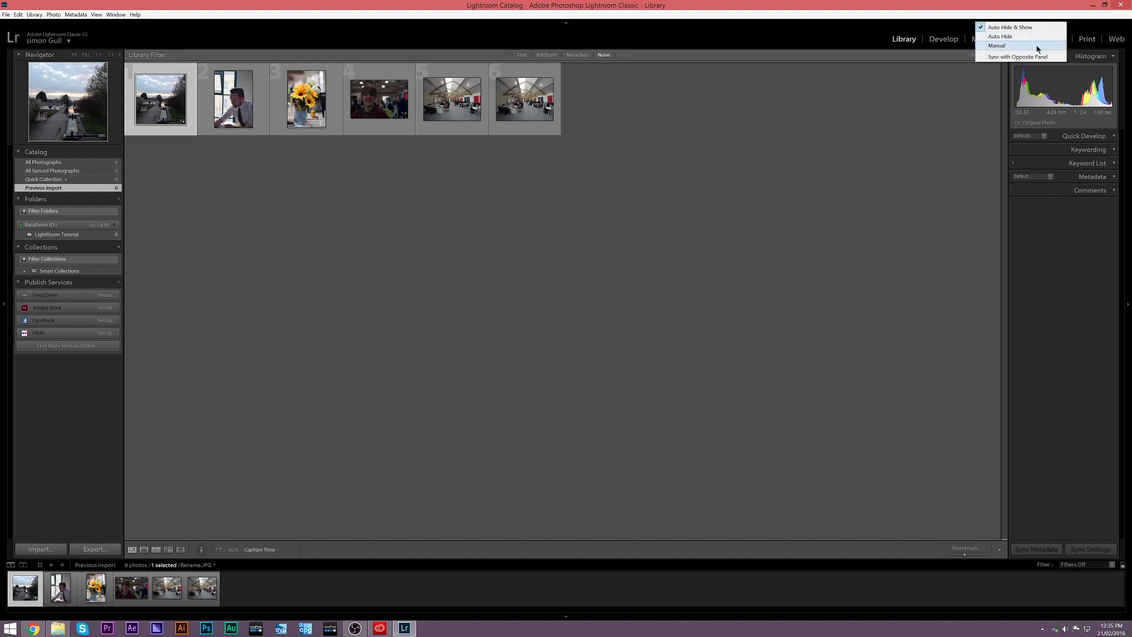
left_click(985, 46)
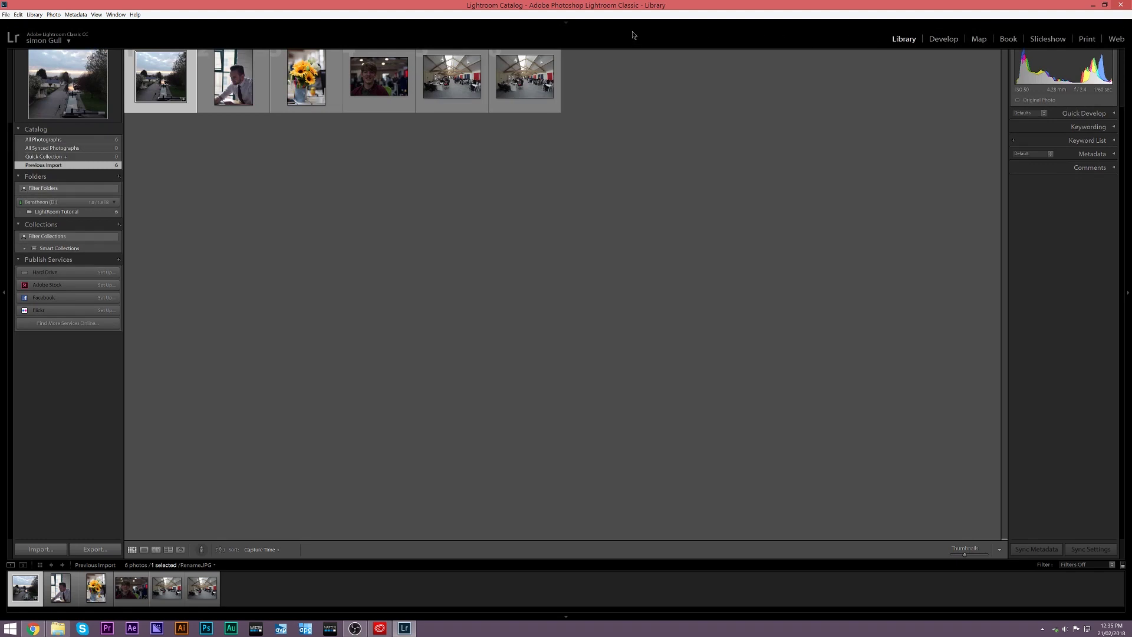
right_click(881, 38)
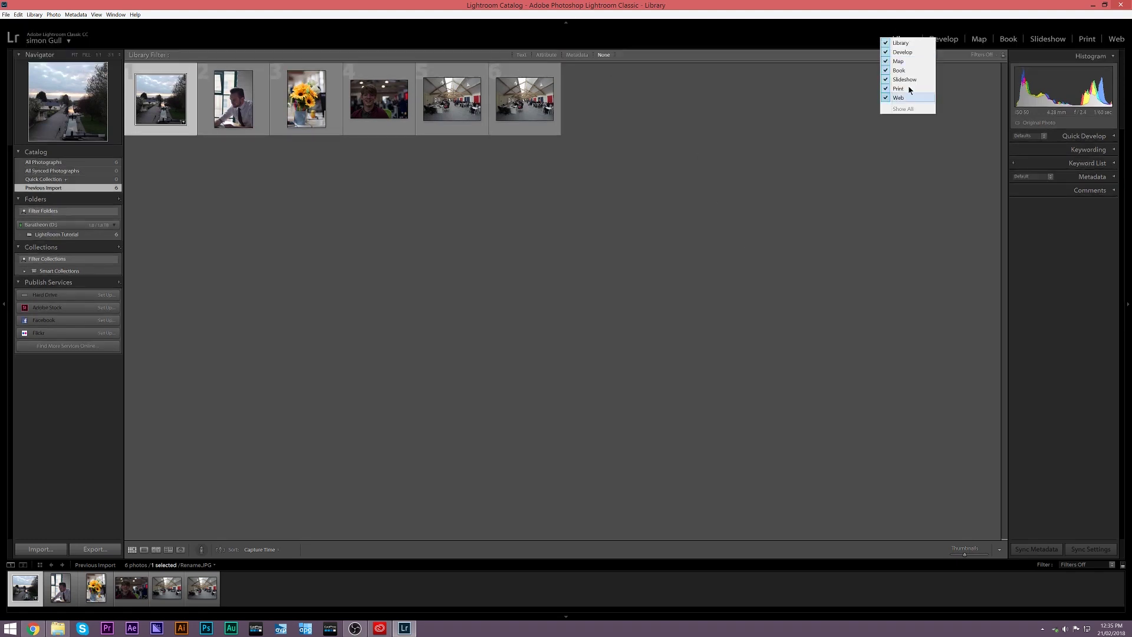
left_click(909, 97)
right_click(864, 37)
left_click(880, 90)
right_click(864, 41)
left_click(884, 80)
right_click(858, 38)
left_click(866, 70)
right_click(862, 37)
left_click(876, 61)
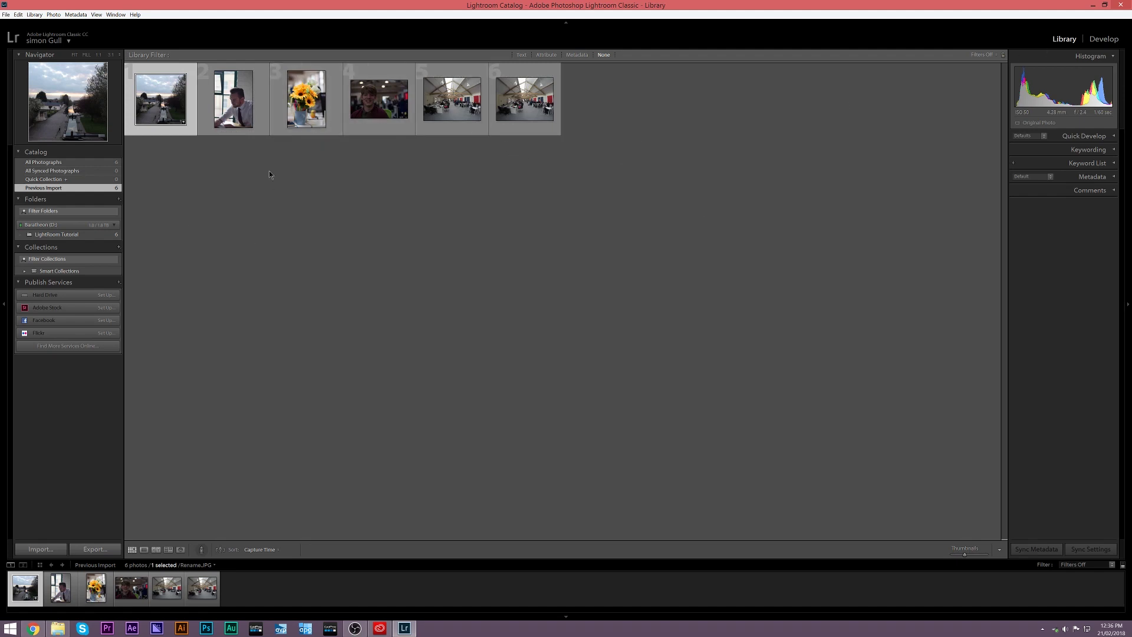
Open the canal photo in Loupe view and give it a four-star rating
left_click(145, 550)
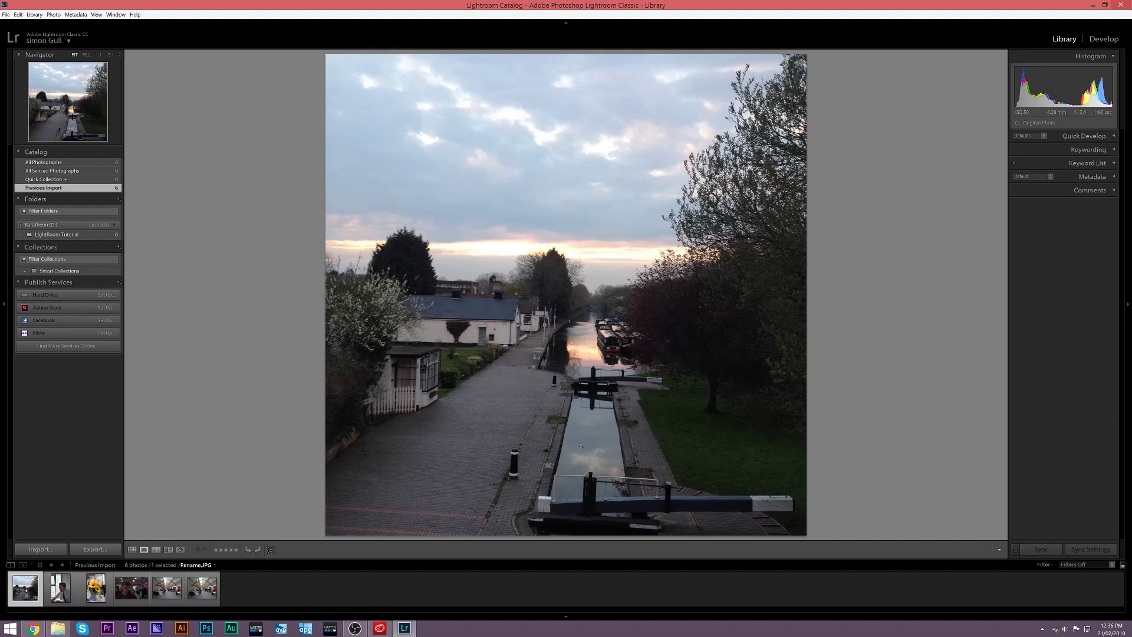
key("5")
key("1")
key("3")
key("4")
key("5")
key("Right")
key("Left")
key("4")
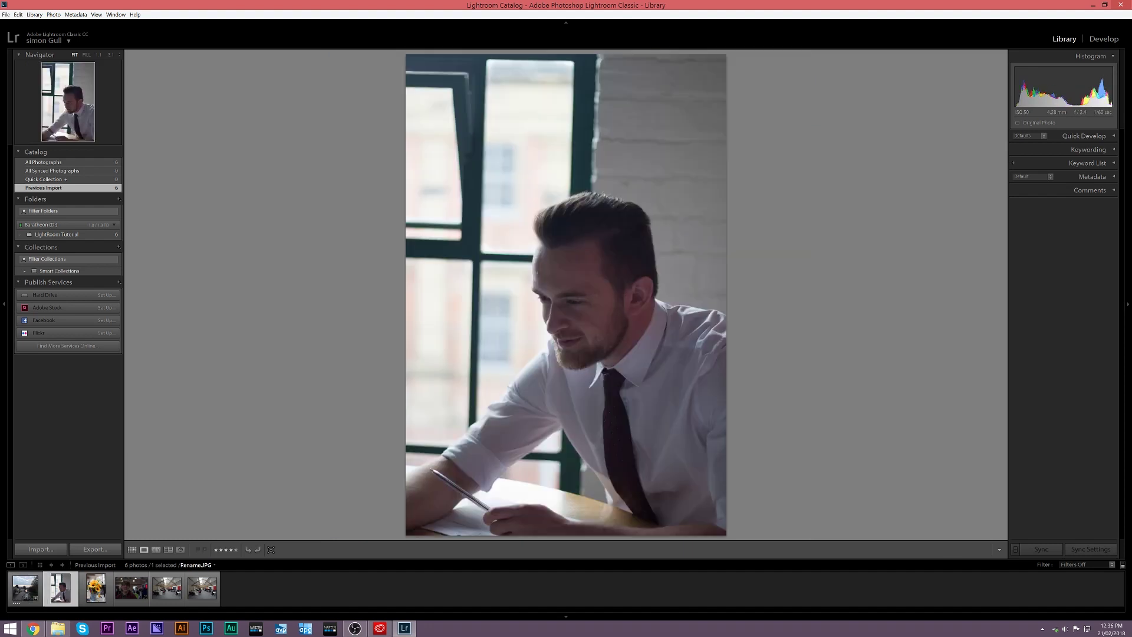
Rate the man by the window five stars, the sunflowers three, the smiling portrait two and the first office photo one
key("5")
key("5")
key("2")
key("1")
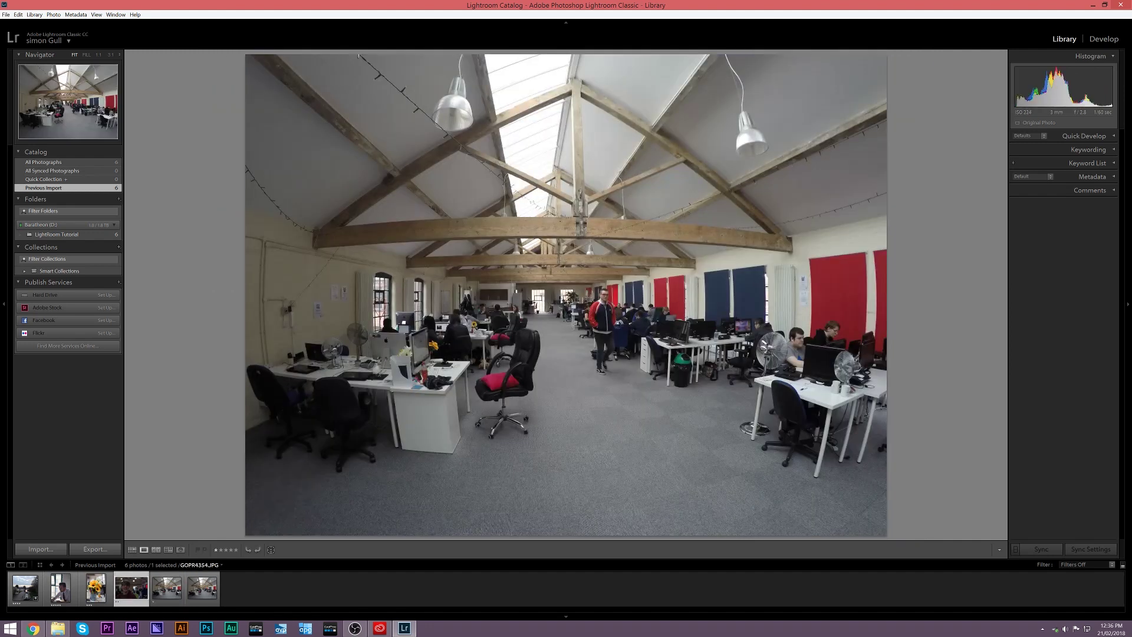
Go back to the first photo, show the library as a grid and sort the photos by Rating
key("Left")
key("Left")
key("Left")
key("Left")
key("Left")
left_click(132, 550)
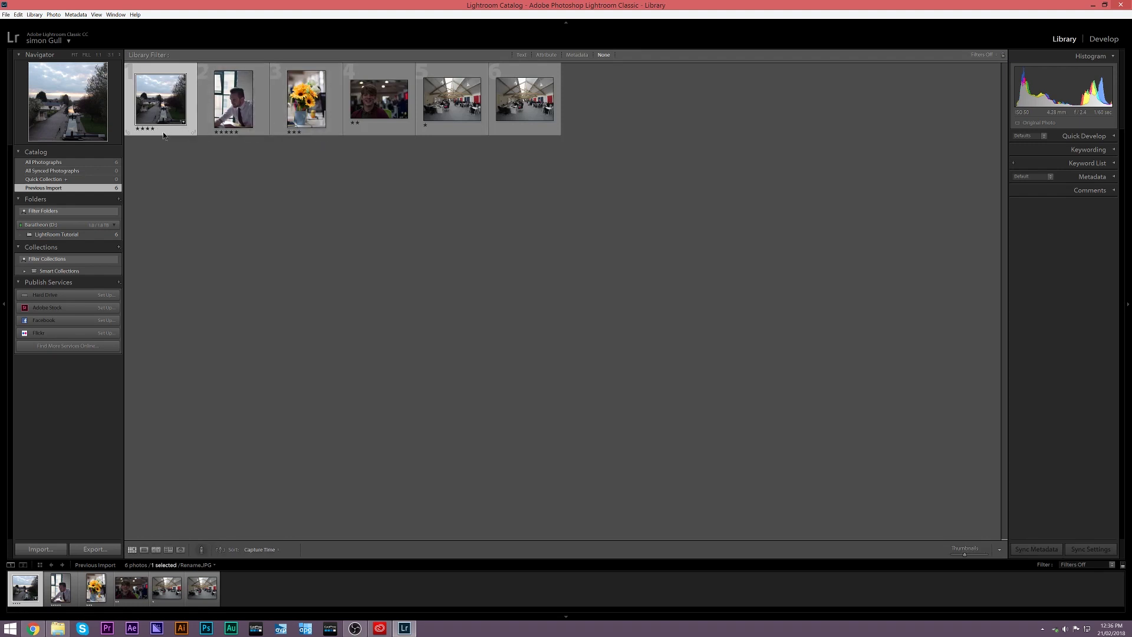
left_click(268, 552)
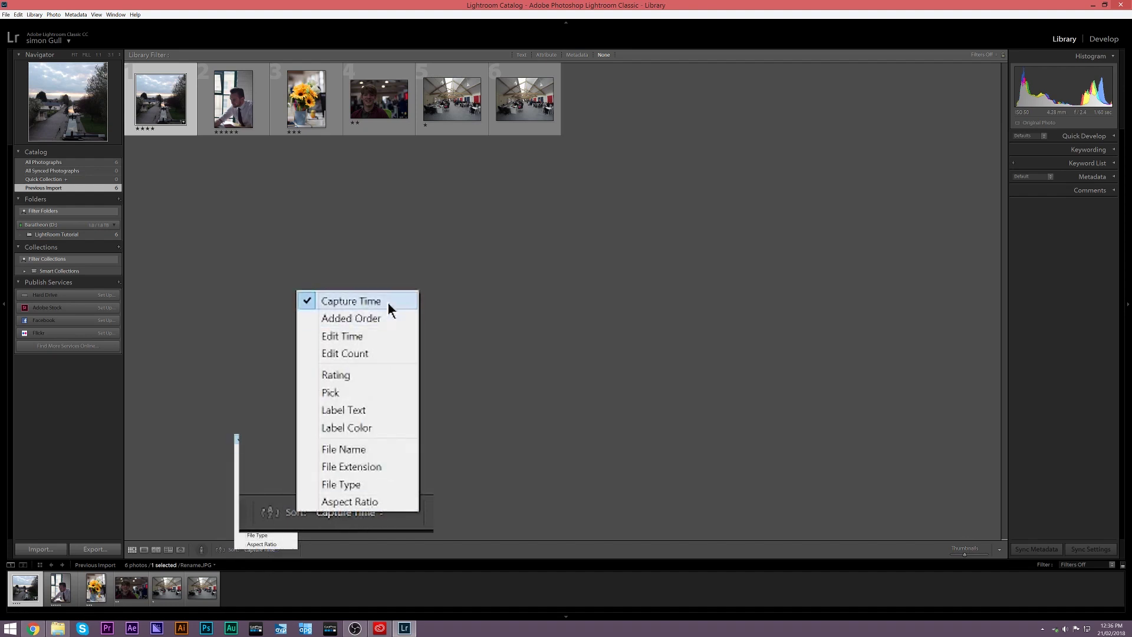
left_click(269, 482)
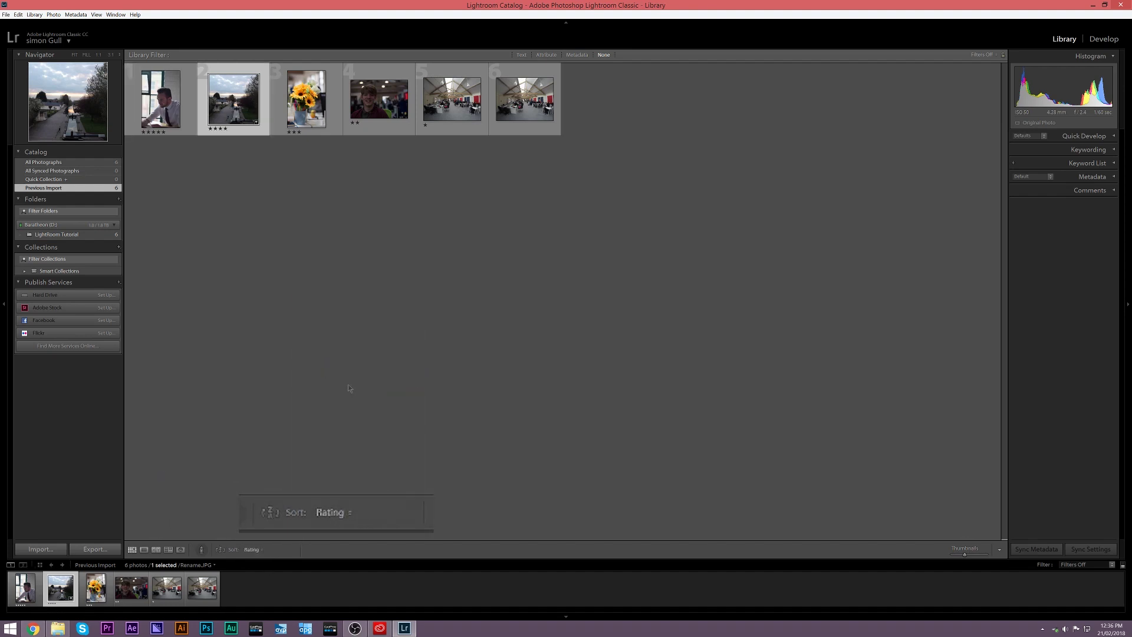
Open the canal photo for editing in the Develop module and widen the adjustments panel
left_click(164, 85)
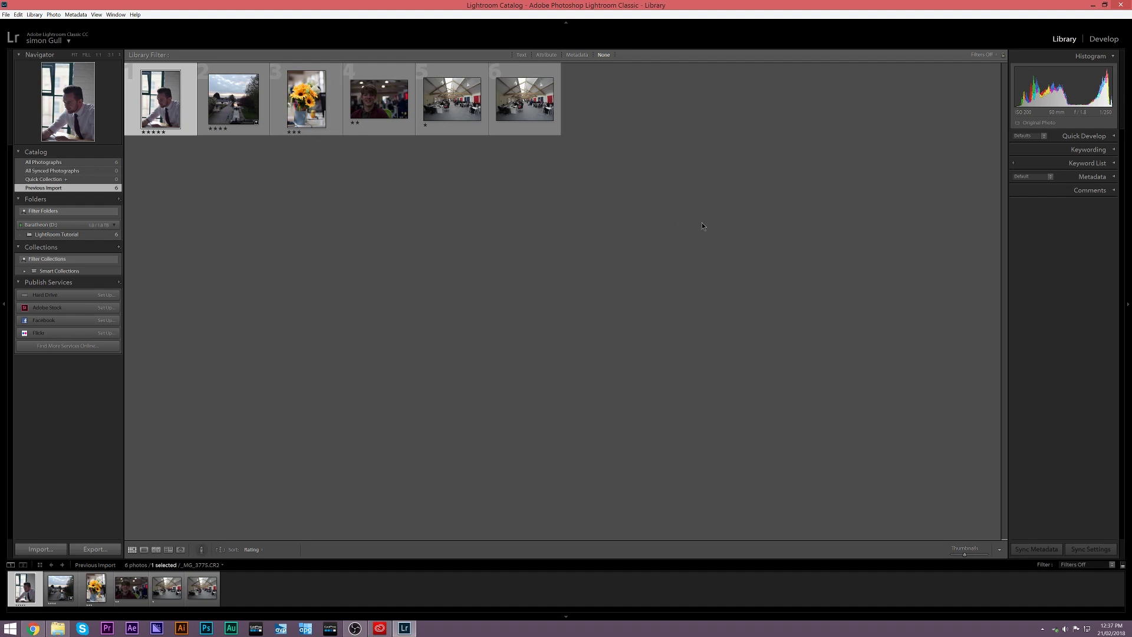
left_click(1114, 39)
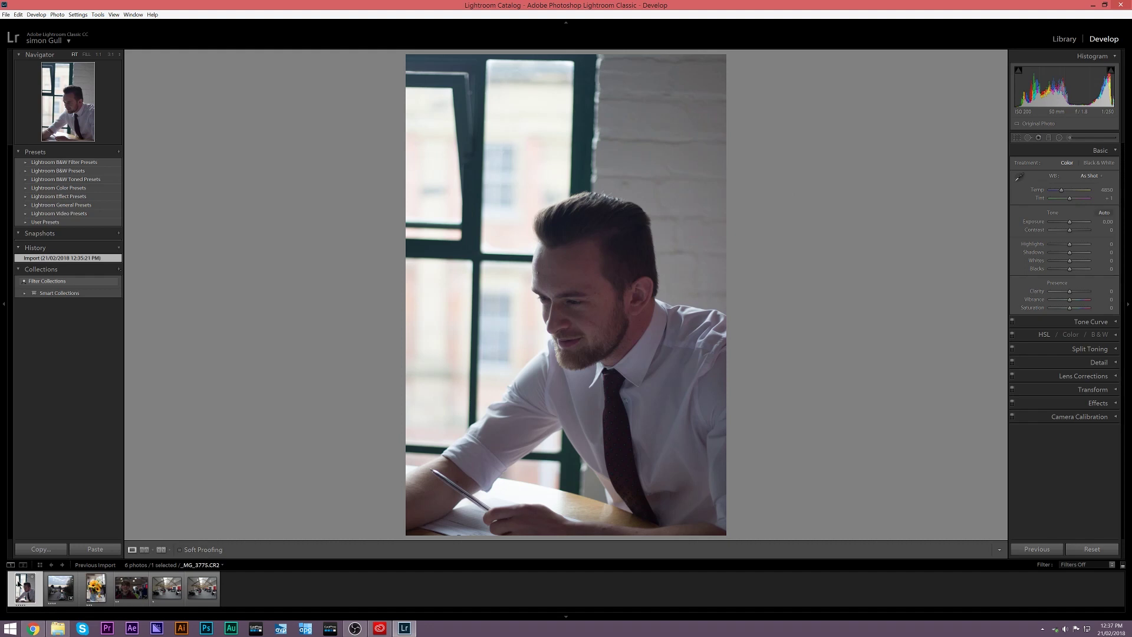
left_click(62, 589)
left_click(95, 588)
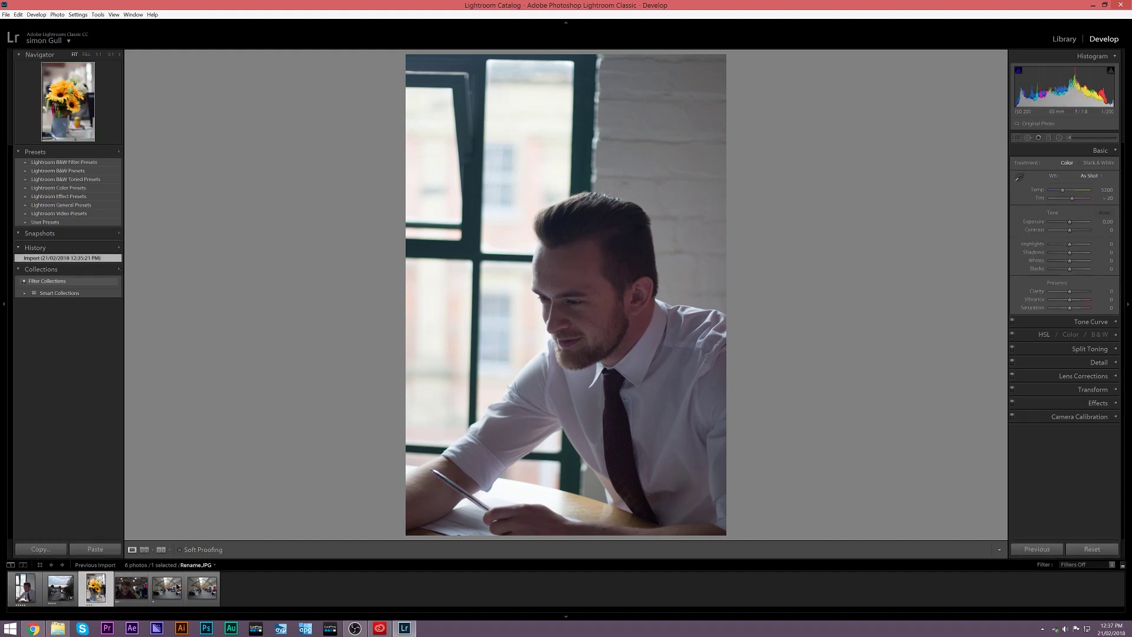
left_click(167, 588)
key("Right")
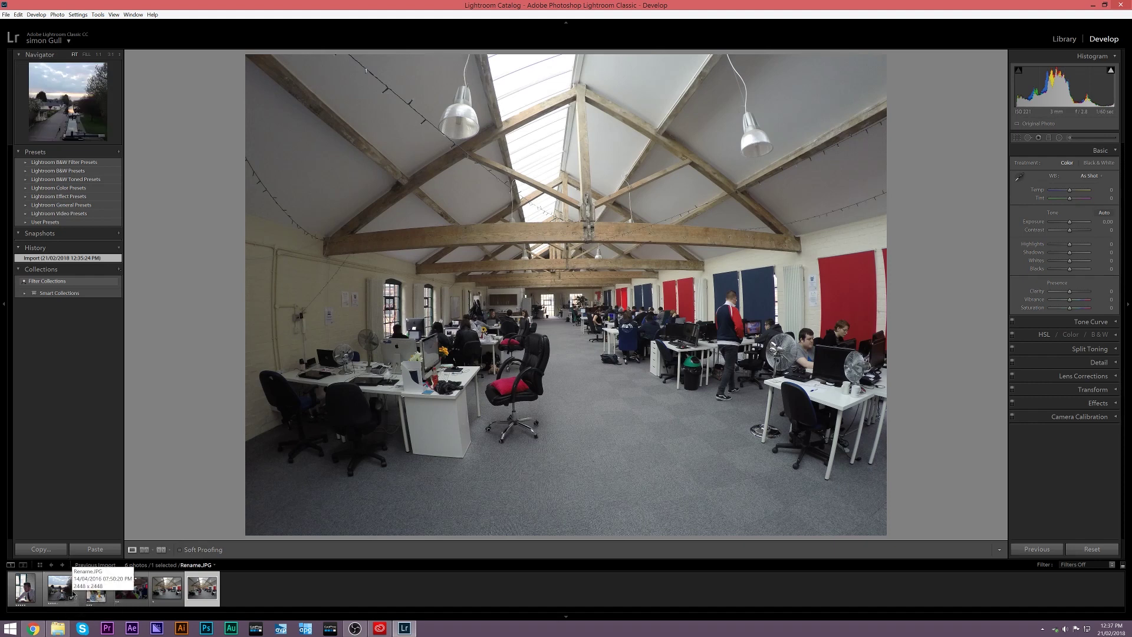
left_click(53, 588)
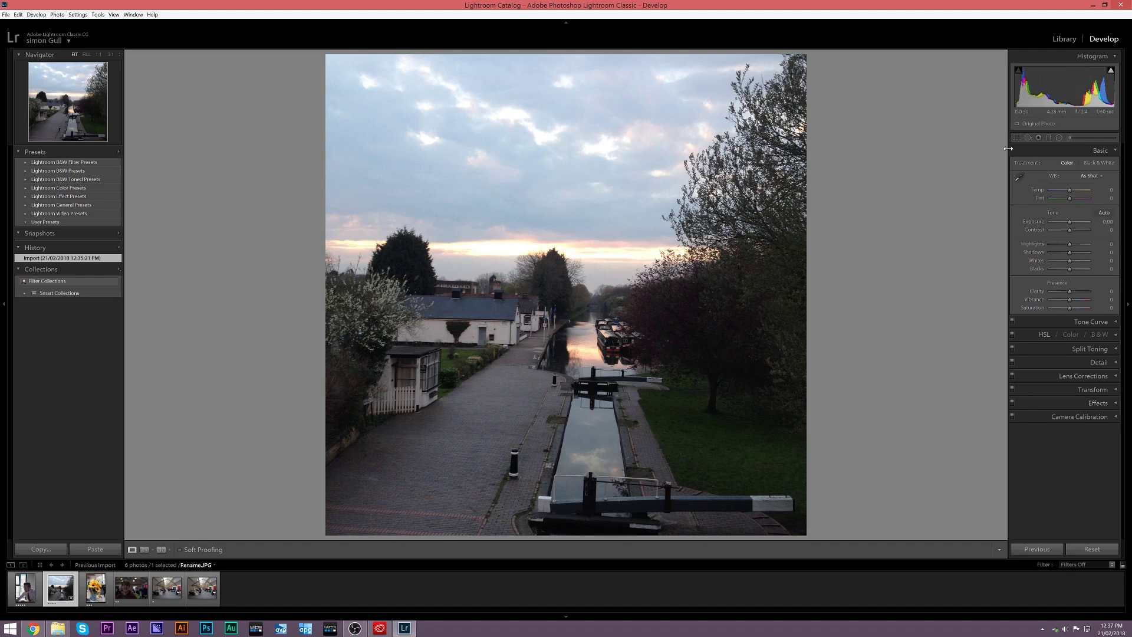
left_click_drag(1008, 150, 860, 155)
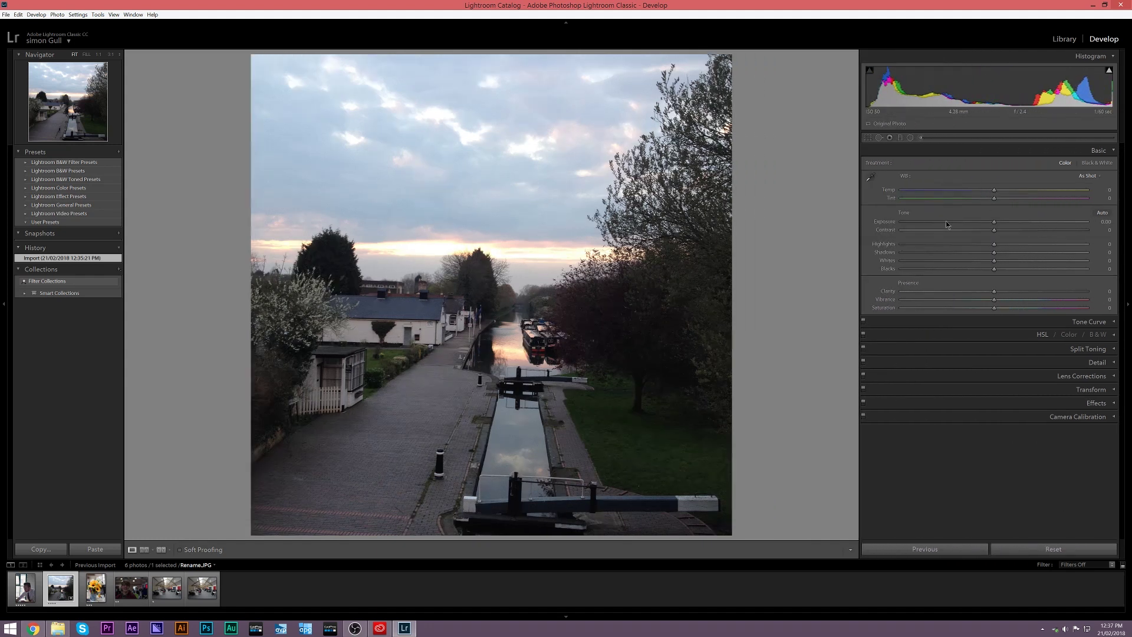
Try a cooler white balance on the canal photo with Temp at -44 and a greener Tint, and reset both to 0
left_click_drag(994, 191, 954, 195)
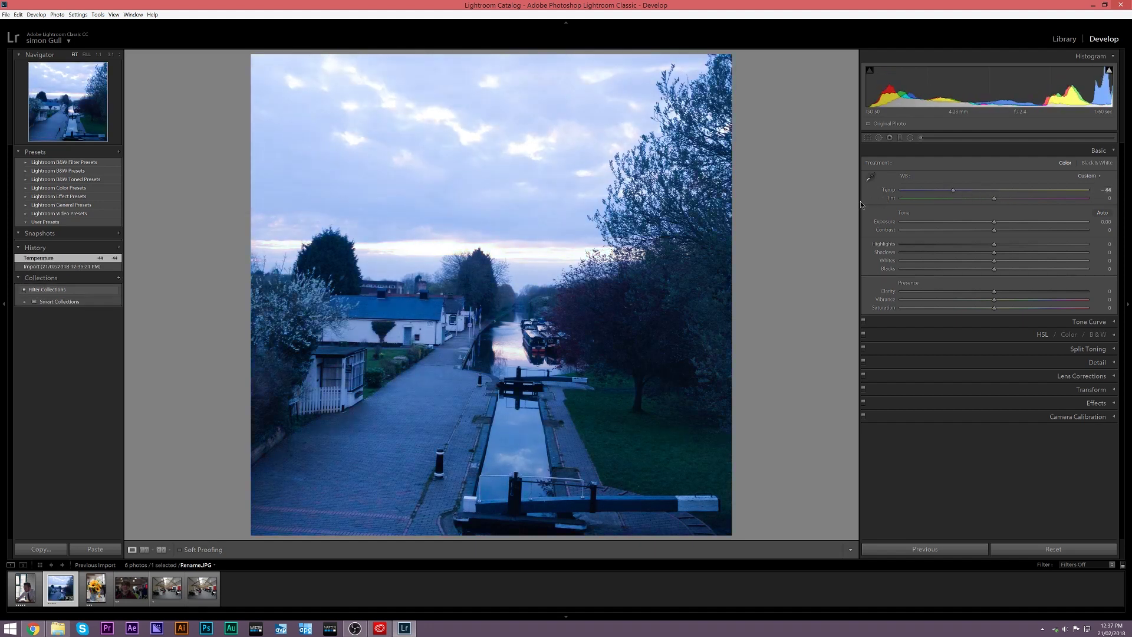
left_click_drag(860, 203, 768, 217)
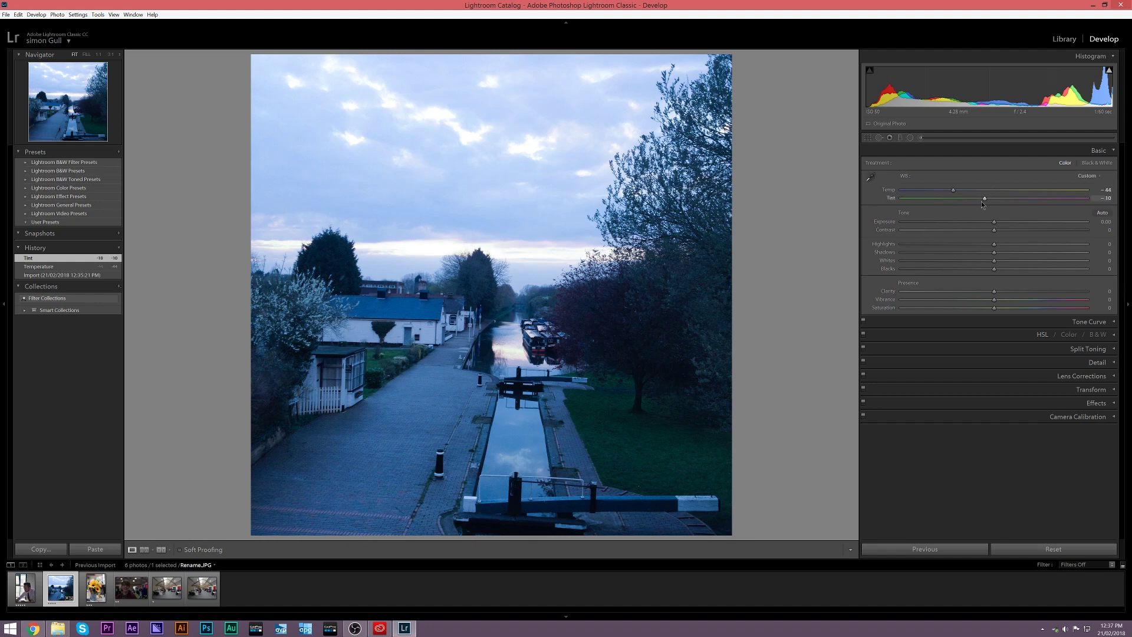
left_click_drag(983, 201, 982, 202)
double_click(889, 190)
double_click(891, 198)
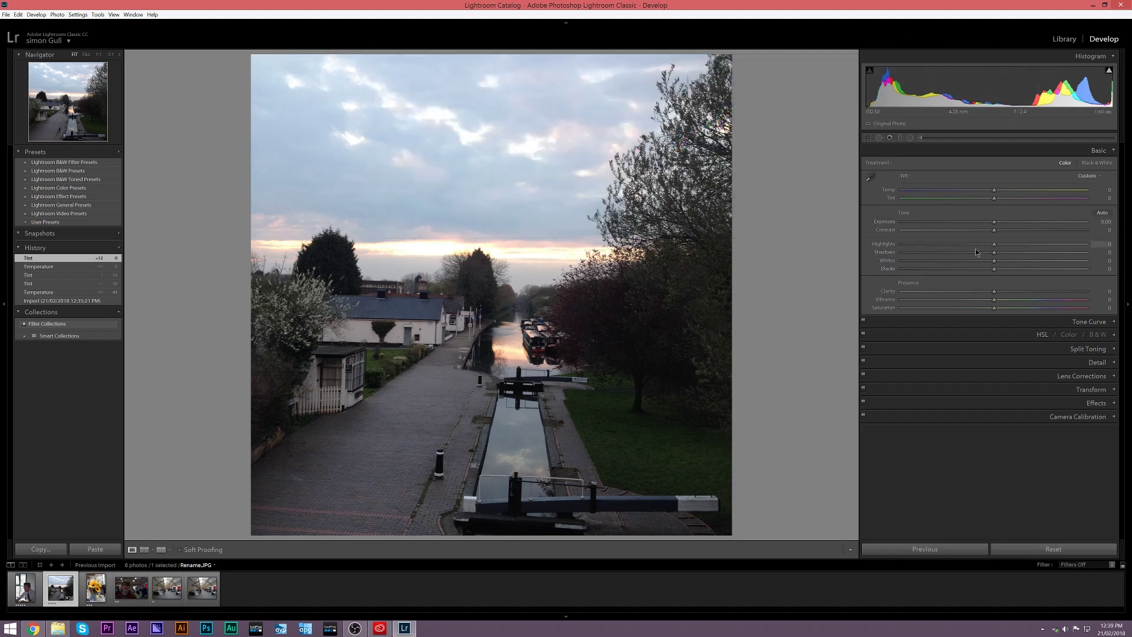
Collapse the Basic adjustments and expand Transform, Lens Corrections, Detail, Split Toning and Tone Curve to look through their controls
left_click(1099, 151)
left_click(1103, 231)
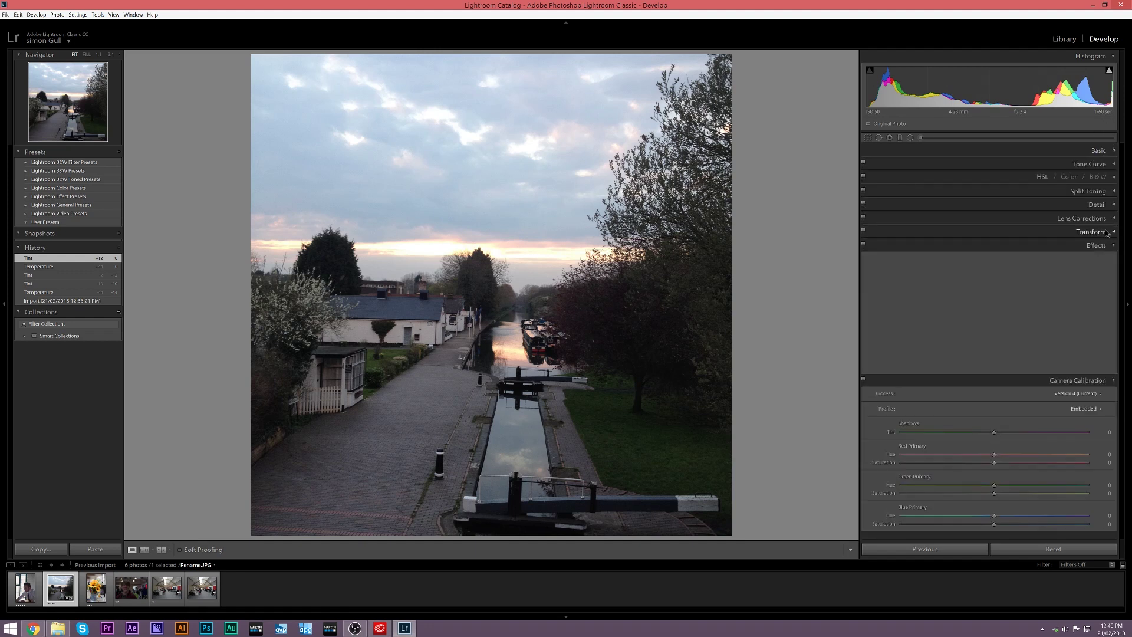
left_click(1103, 219)
left_click(1103, 205)
left_click(1106, 191)
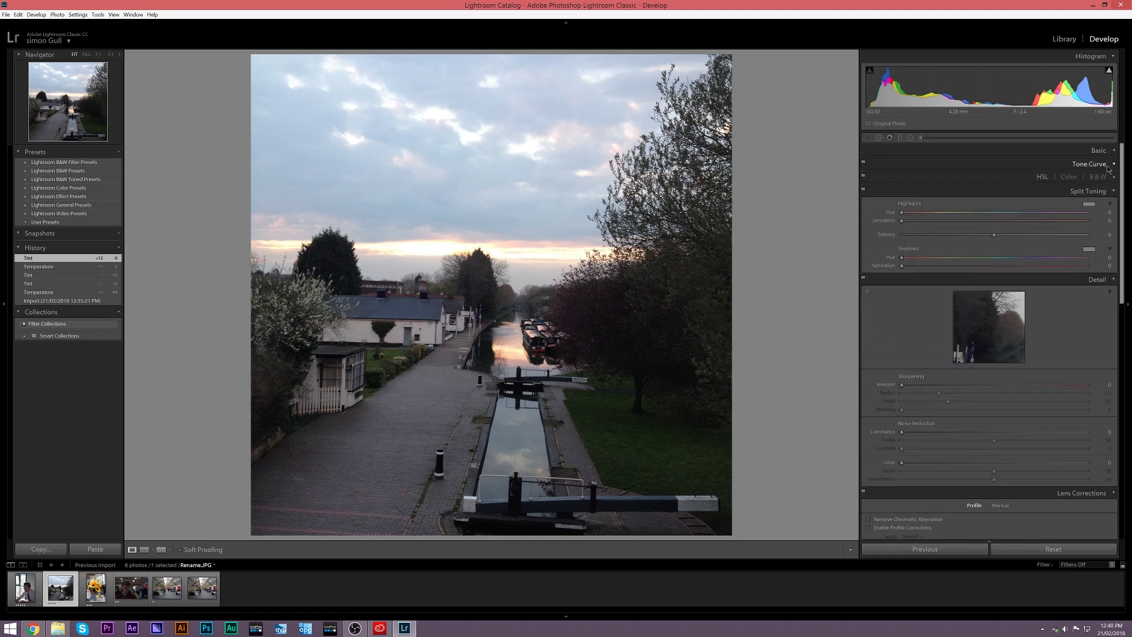
left_click(1085, 164)
scroll(1061, 193, "down", 10)
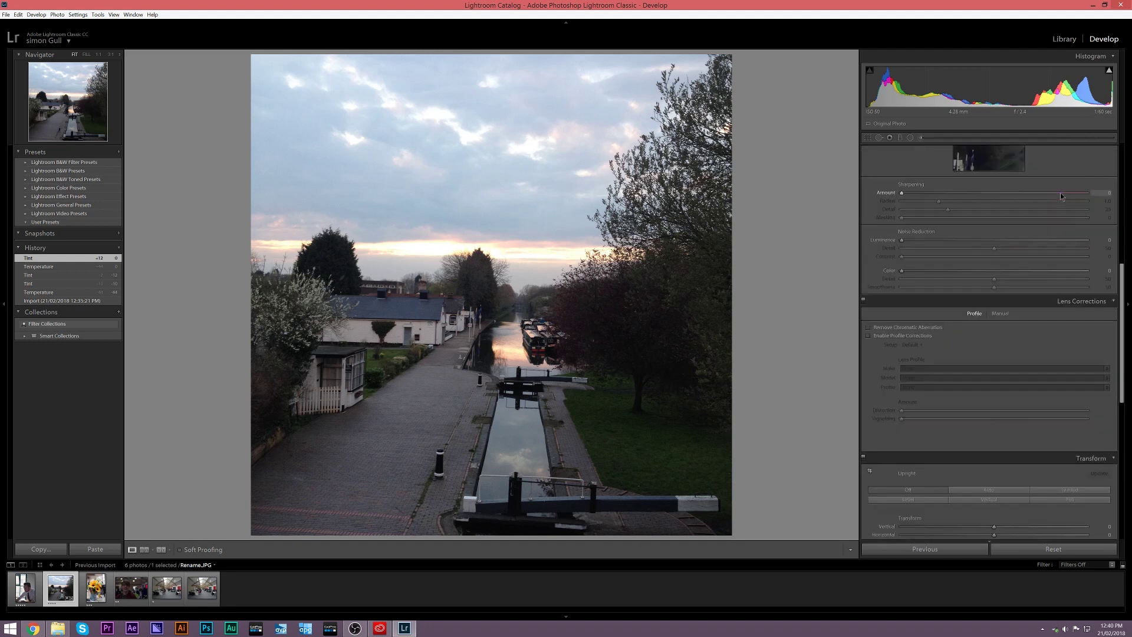
scroll(1060, 193, "up", 10)
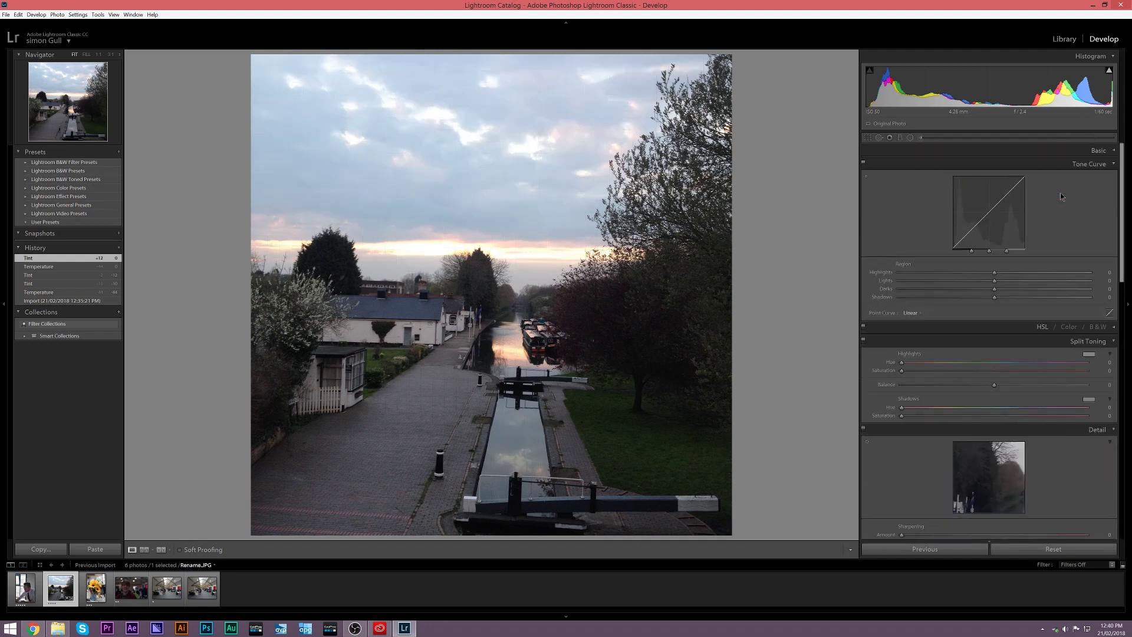
Turn on Solo Mode for the adjustment sections and collapse Tone Curve
right_click(1070, 151)
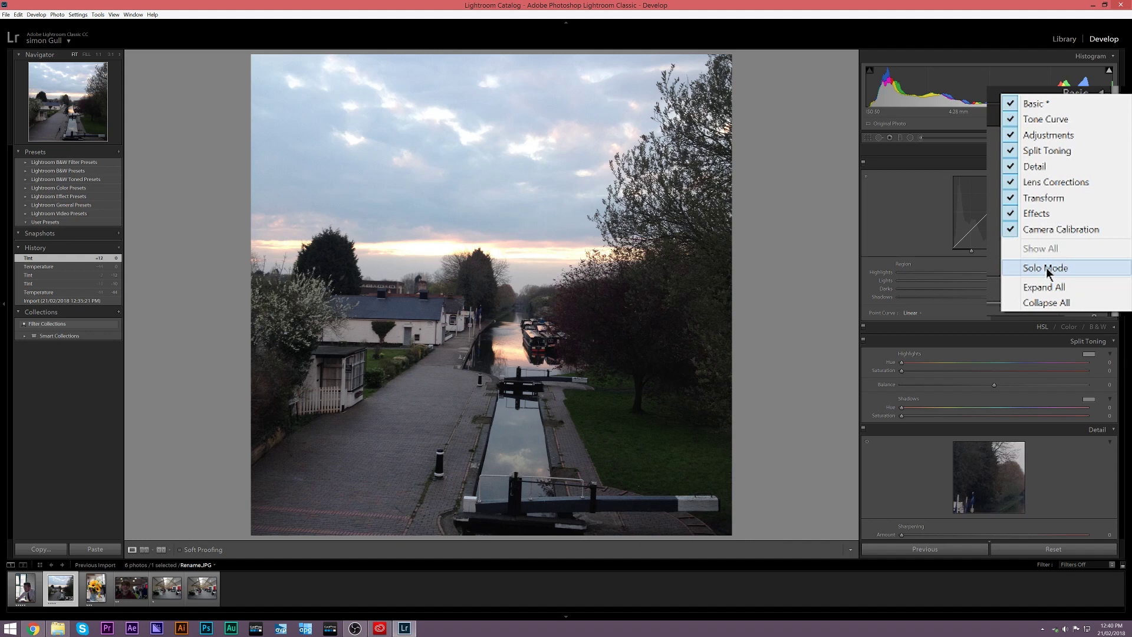
left_click(1046, 267)
left_click(1092, 324)
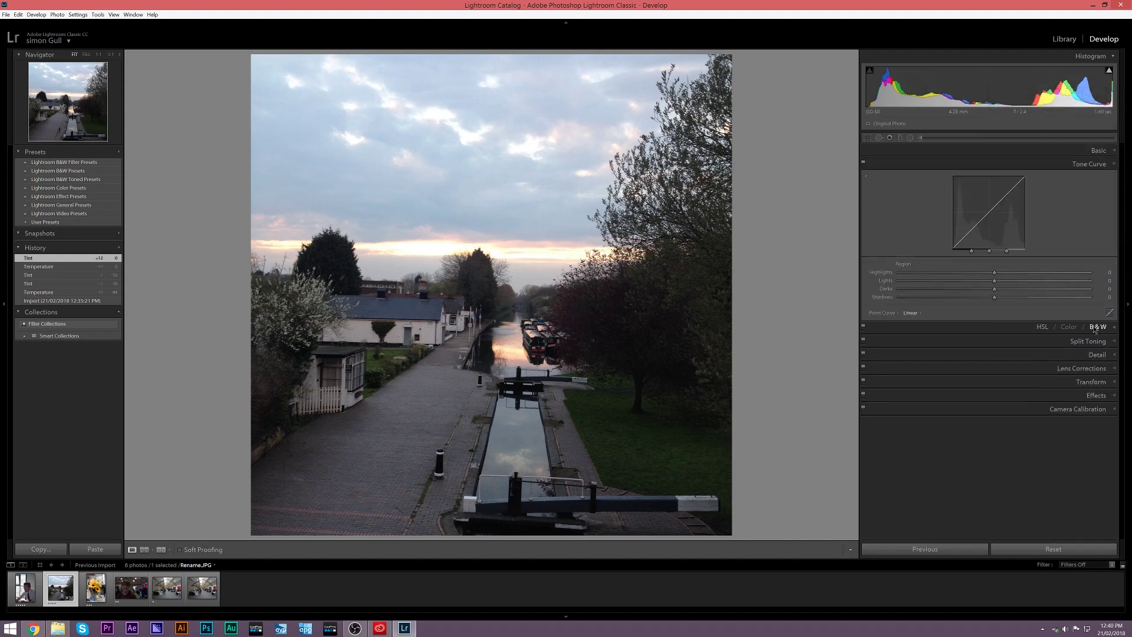
left_click(1084, 165)
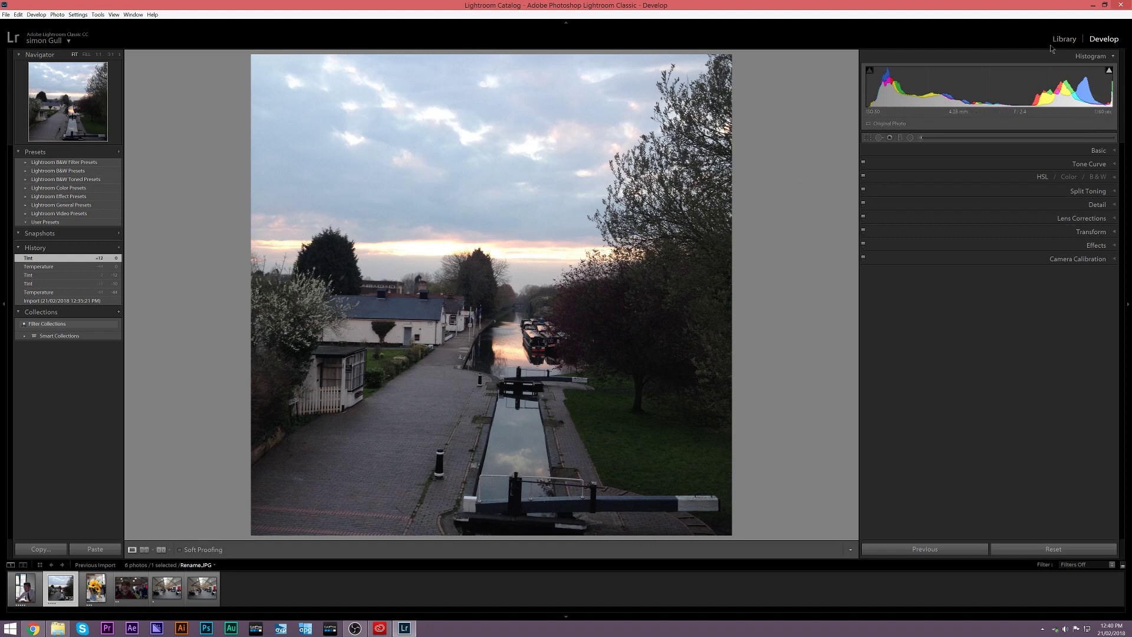
Apply the Auto Upright correction to the canal photo and compare it with the imported state in the history
left_click(1110, 235)
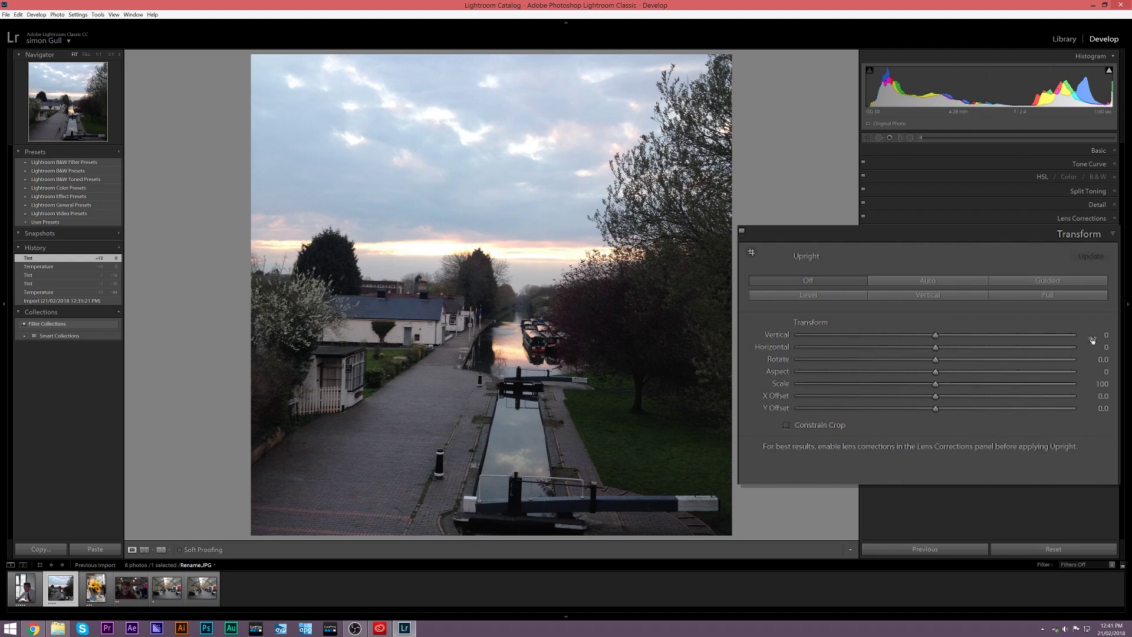
left_click(930, 283)
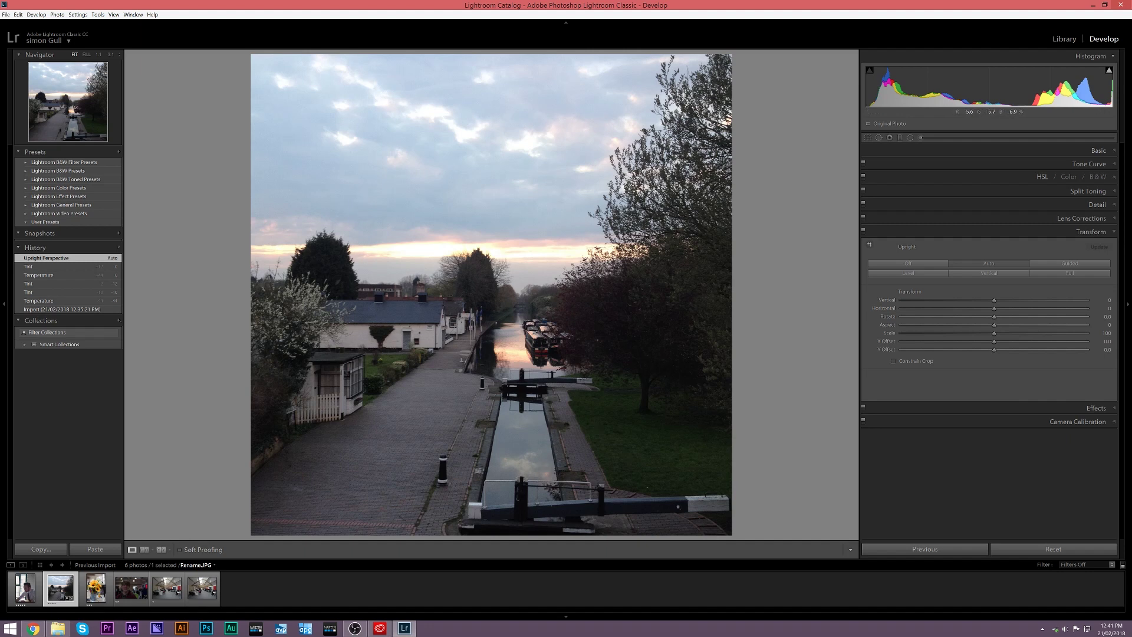
left_click(69, 308)
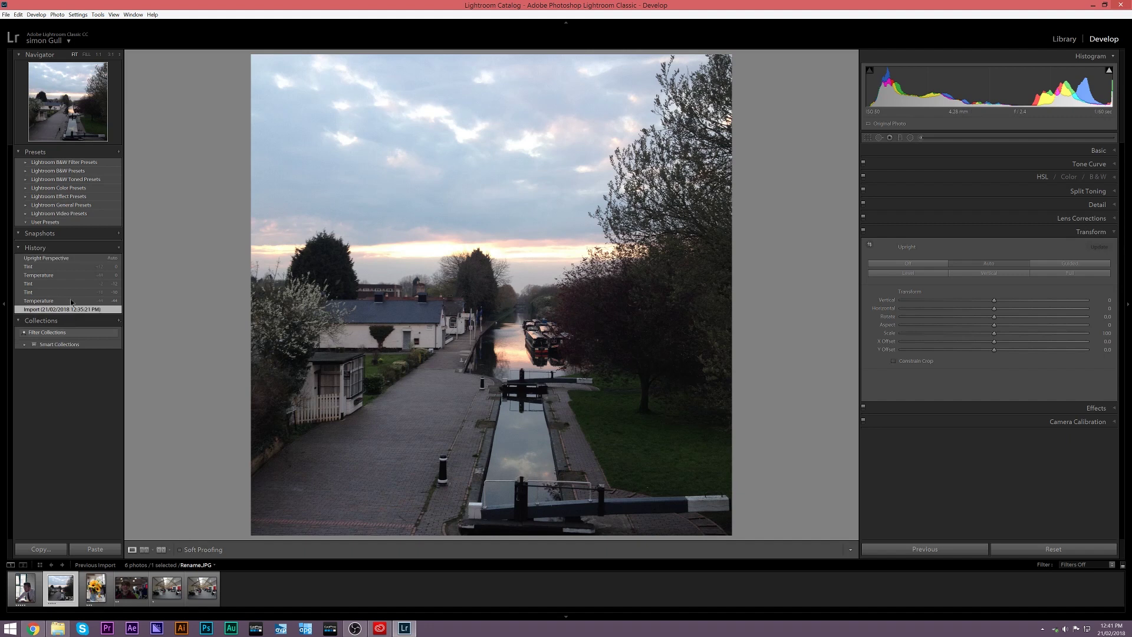
left_click(71, 259)
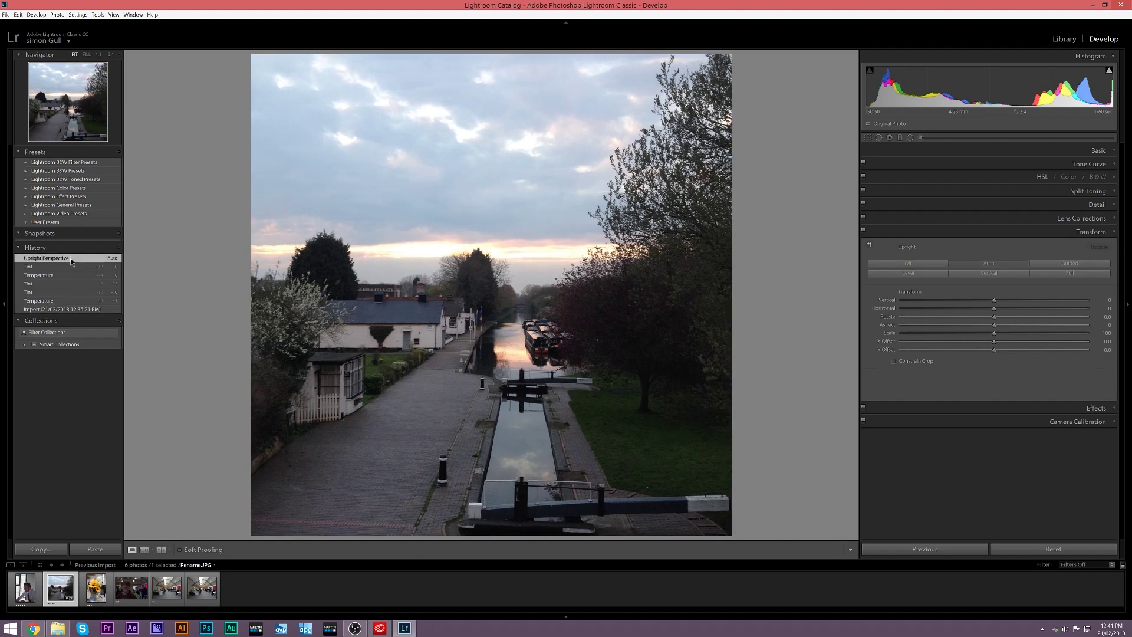
left_click(65, 311)
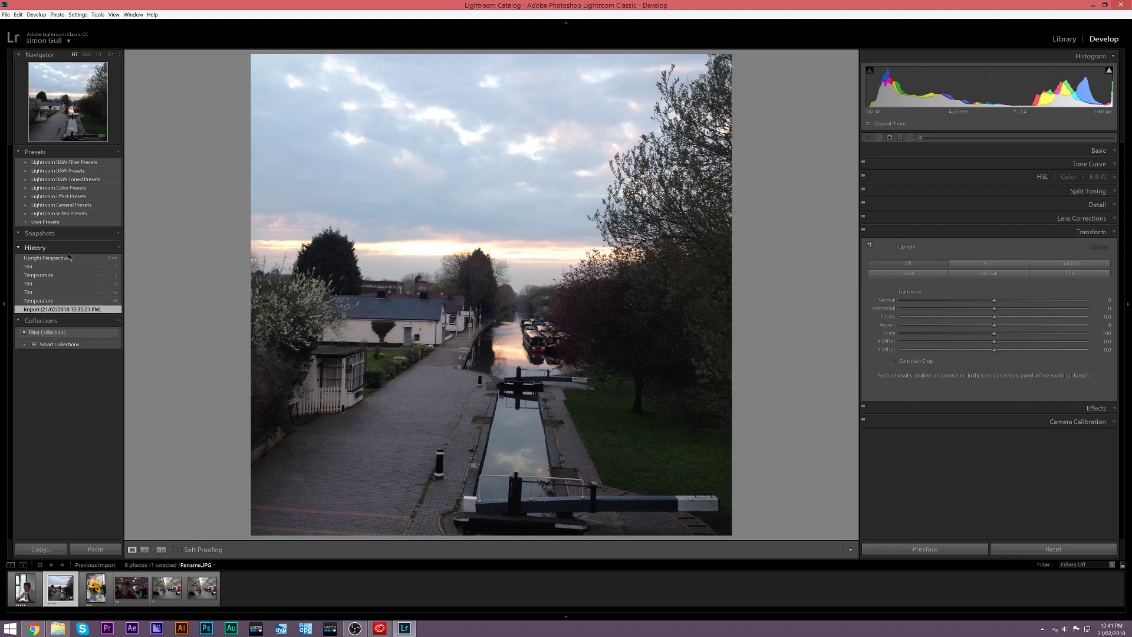
left_click(66, 258)
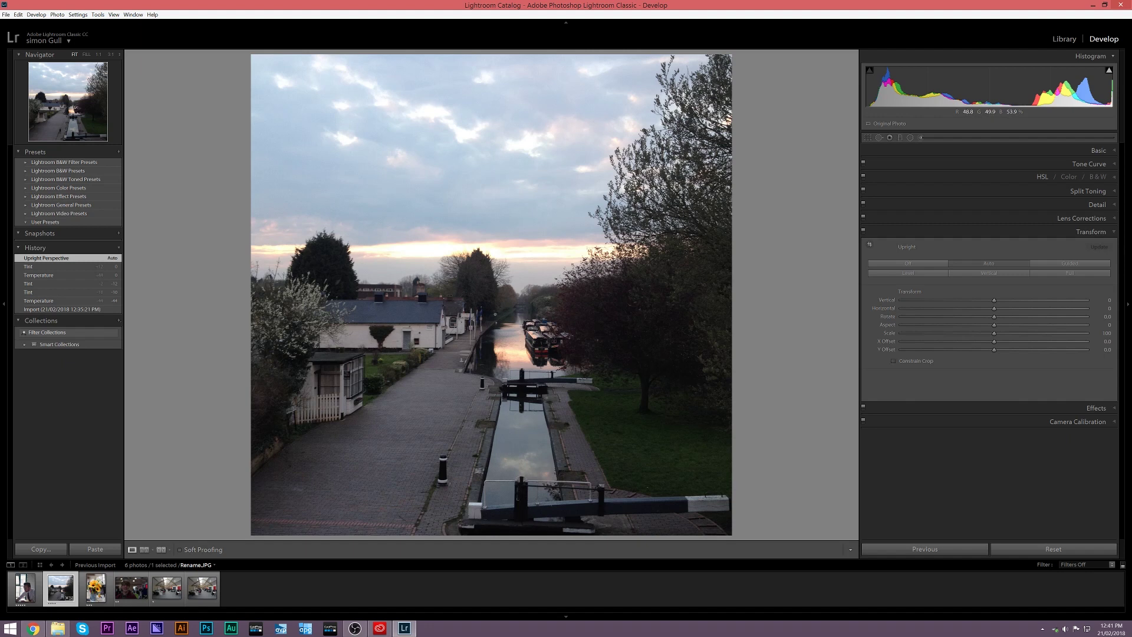
Straighten the canal photo with Crop & Straighten by rotating it to an angle of about -1.68, and inspect the result up close
left_click_drag(864, 143, 817, 137)
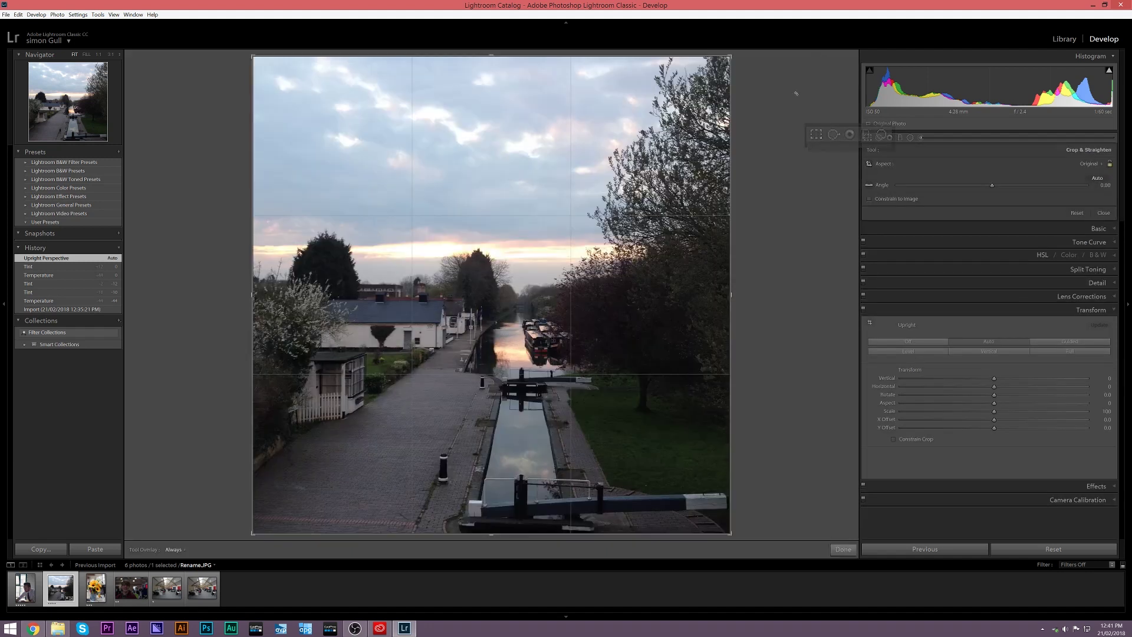
left_click_drag(778, 294, 777, 286)
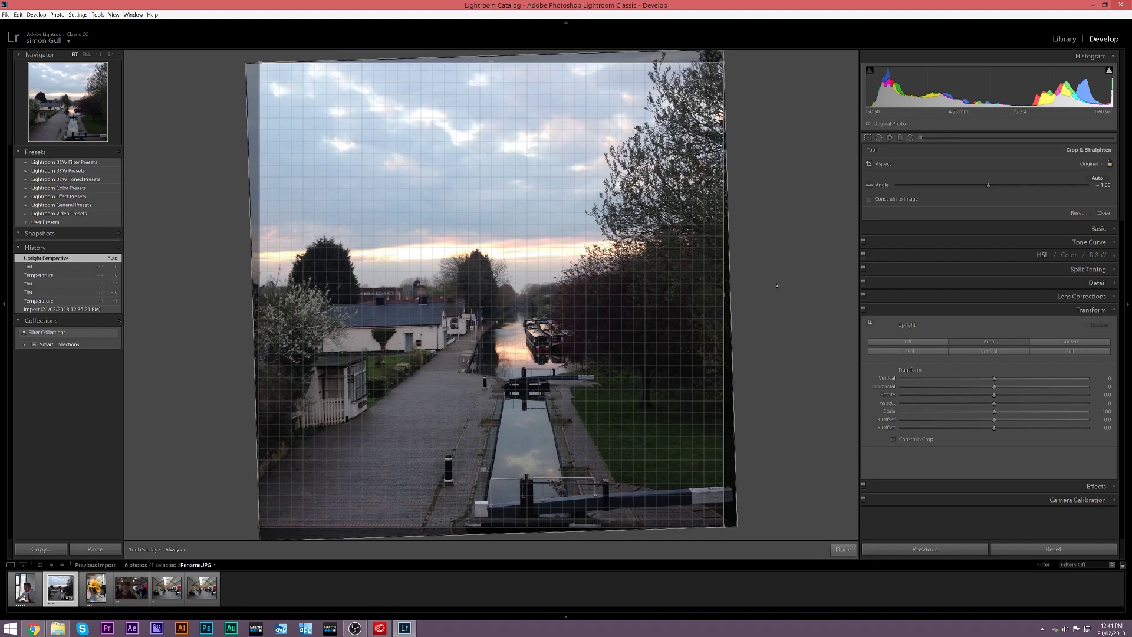
left_click_drag(777, 286, 776, 286)
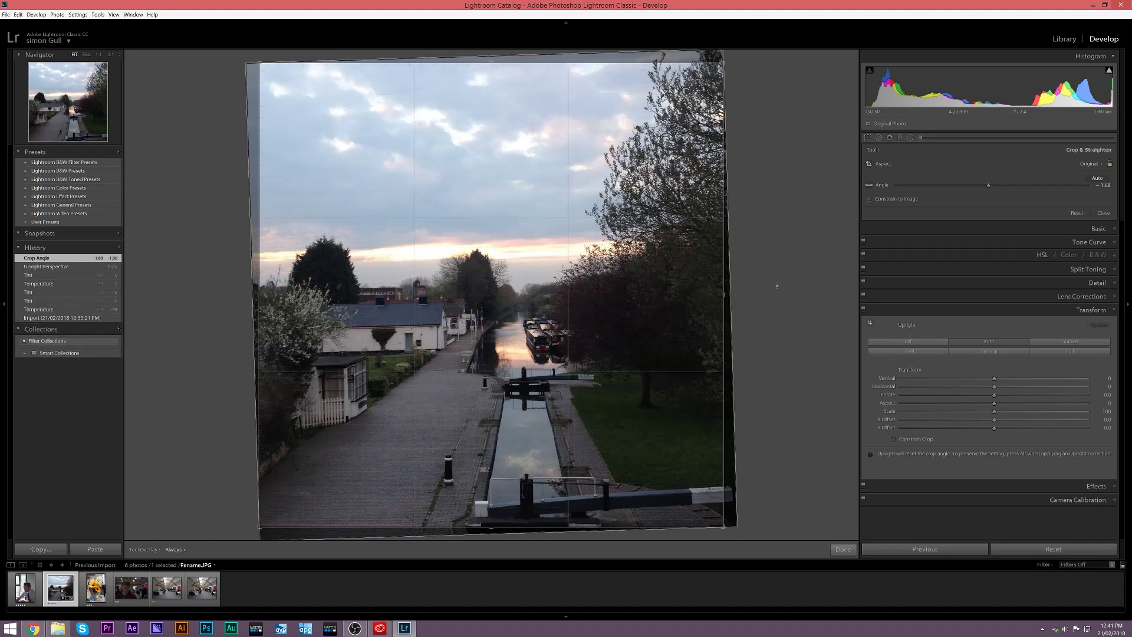
key("Return")
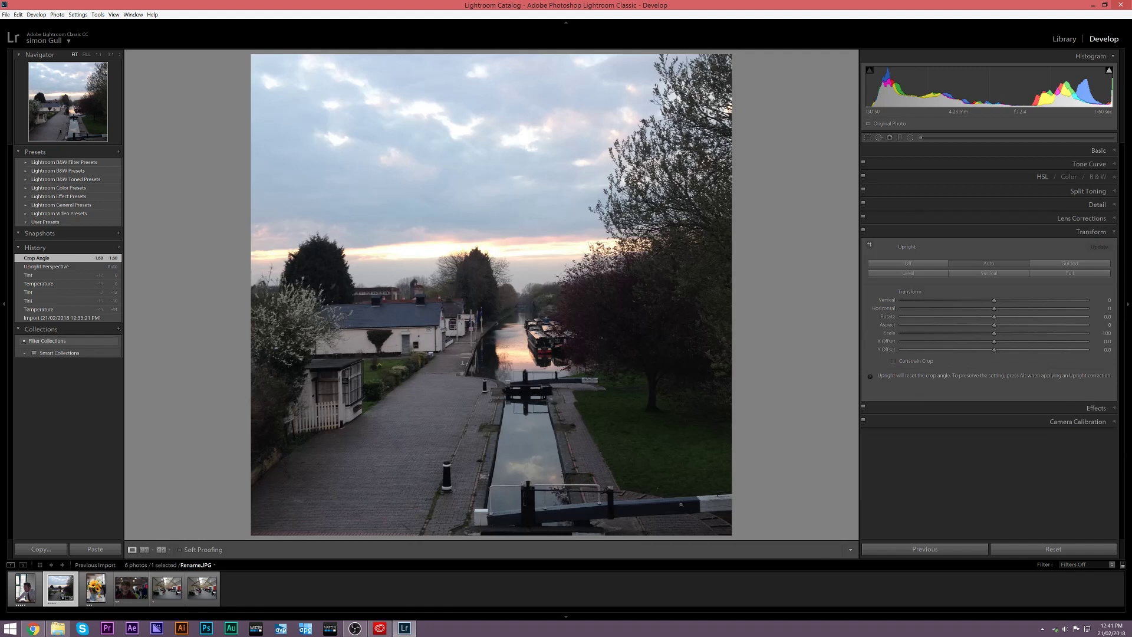
left_click(560, 301)
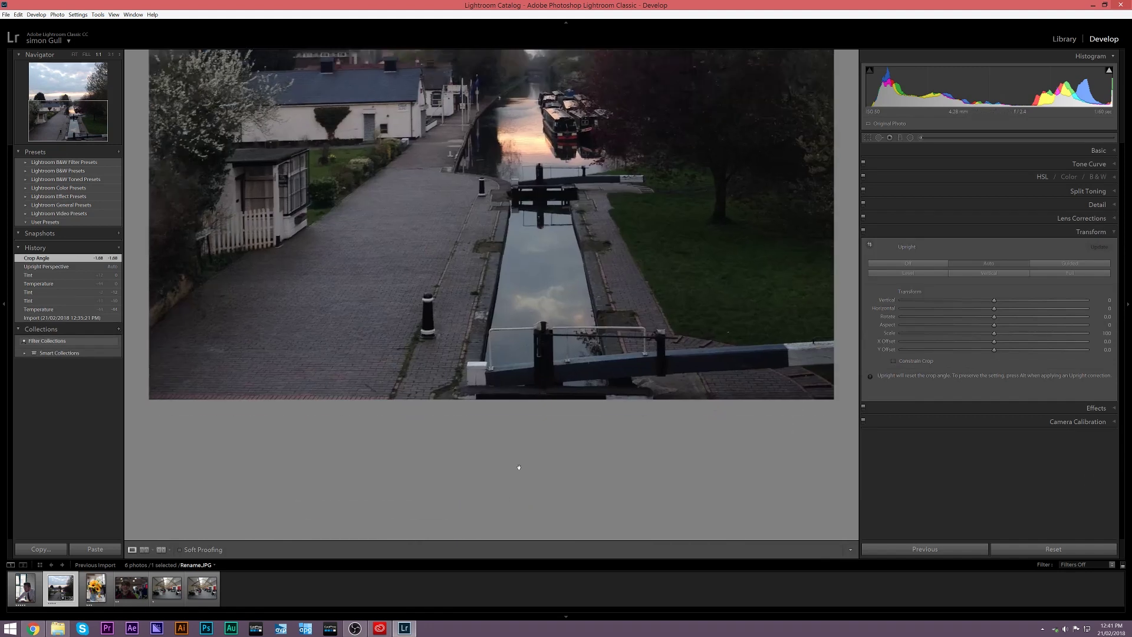
left_click_drag(534, 114, 560, 252)
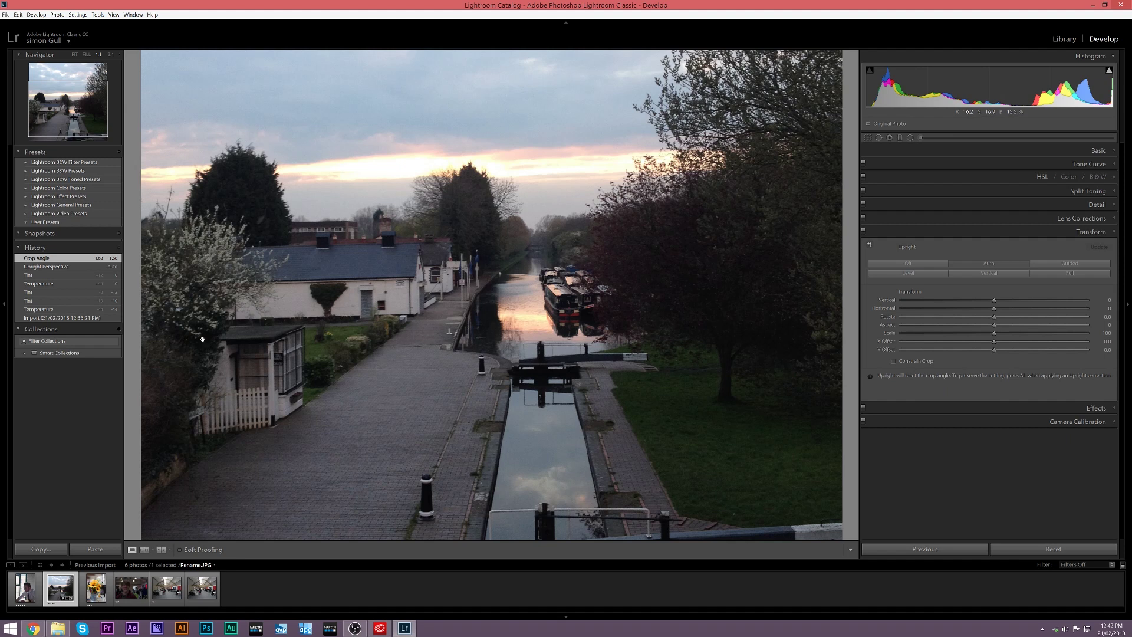
left_click(538, 246)
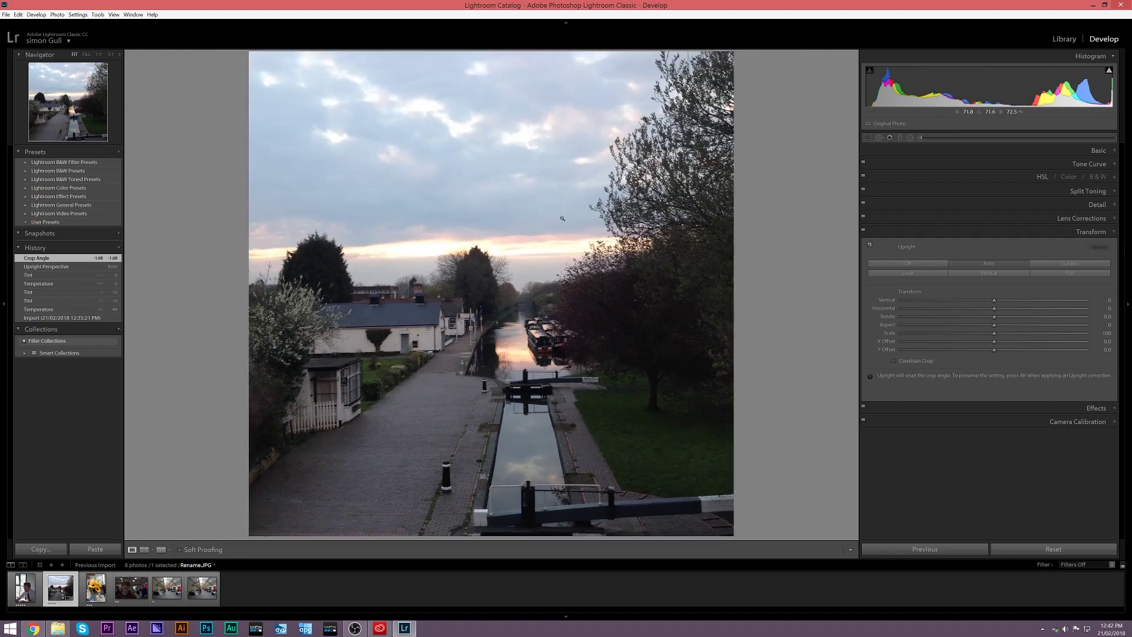
Enable Remove Chromatic Aberration in the lens corrections and check the canal photo close up
left_click(1111, 232)
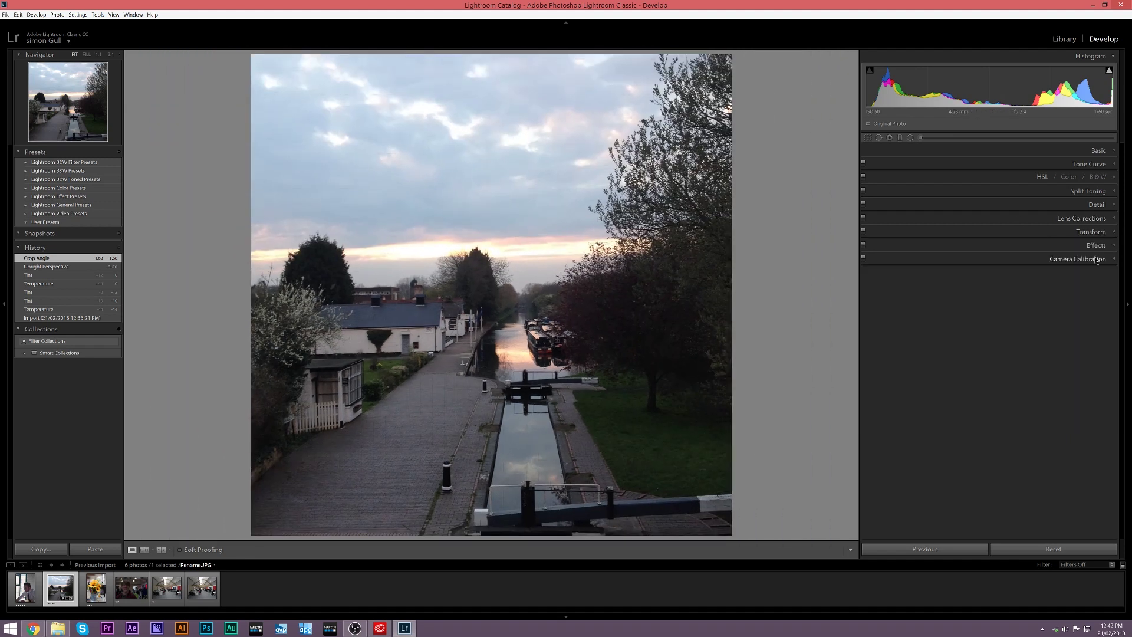
left_click(1108, 219)
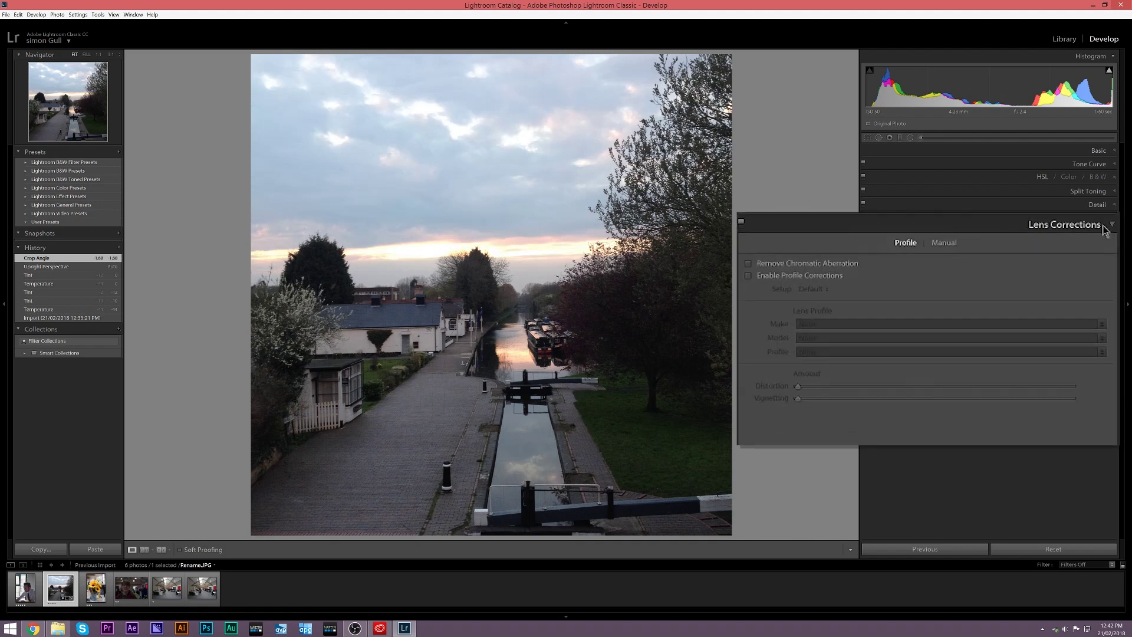
left_click(819, 263)
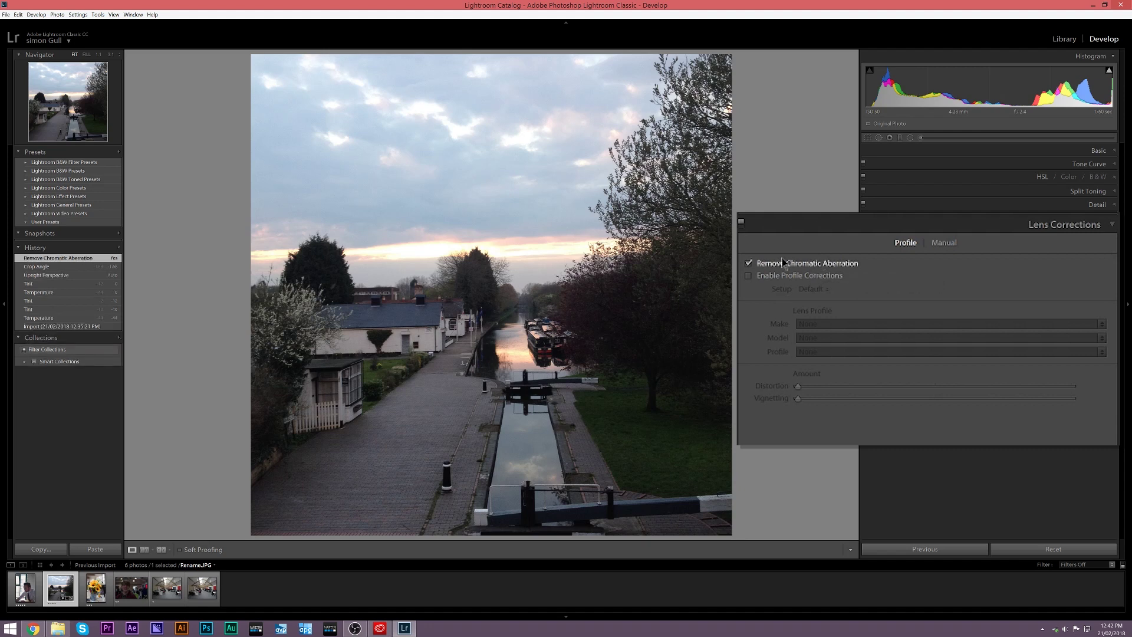
left_click(607, 287)
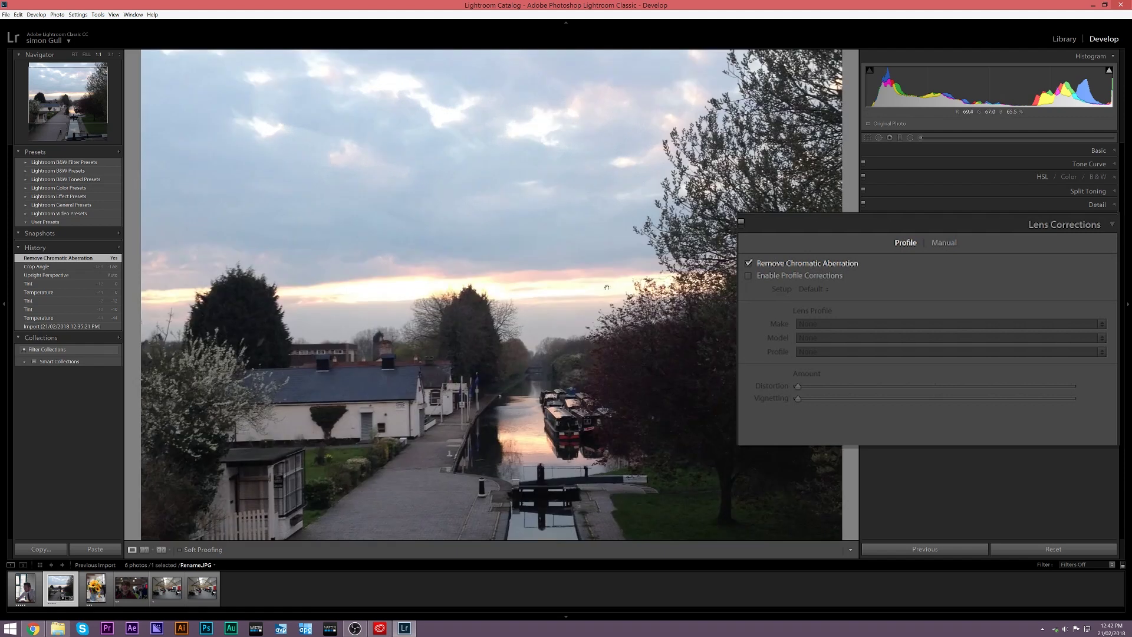
left_click(470, 295)
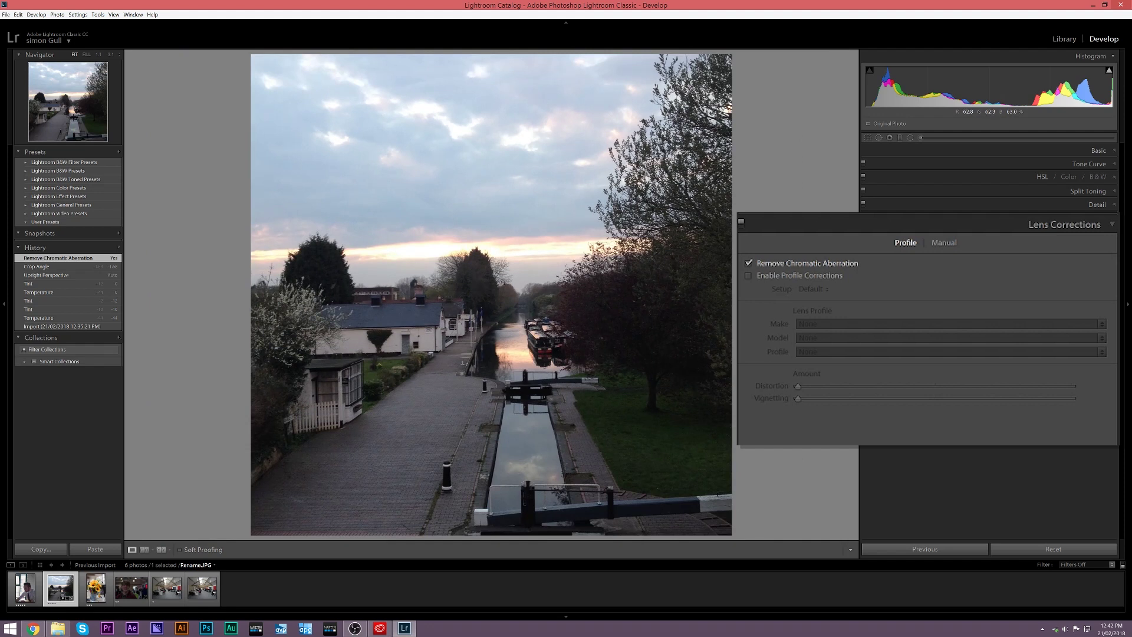
Enable profile corrections for the canal photo and choose Apple as the lens make
left_click(896, 255)
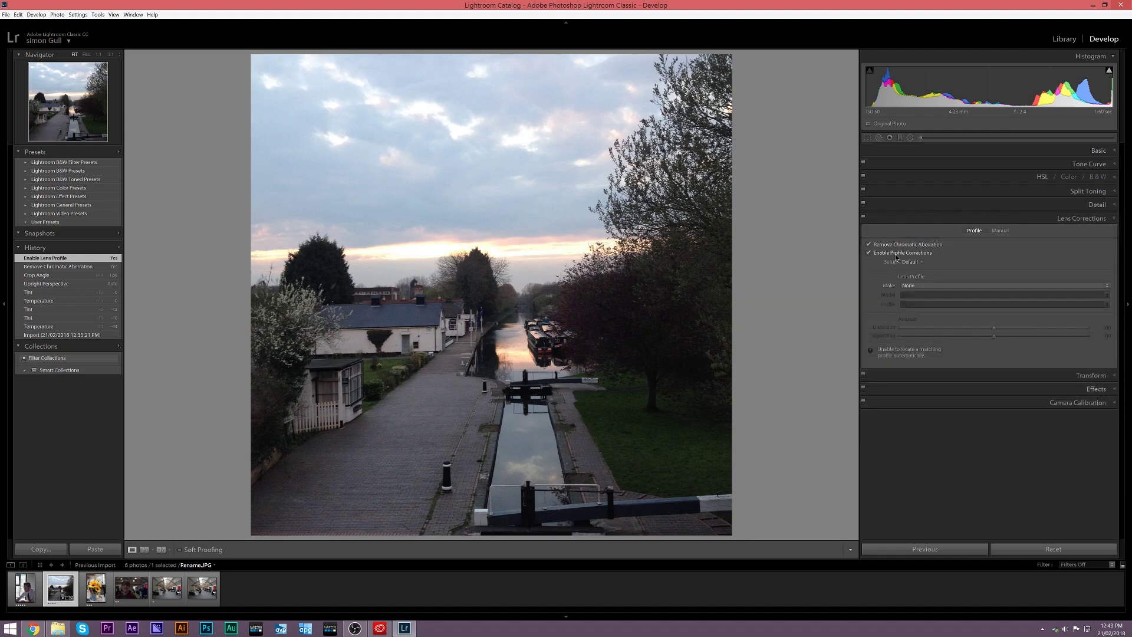
left_click(925, 286)
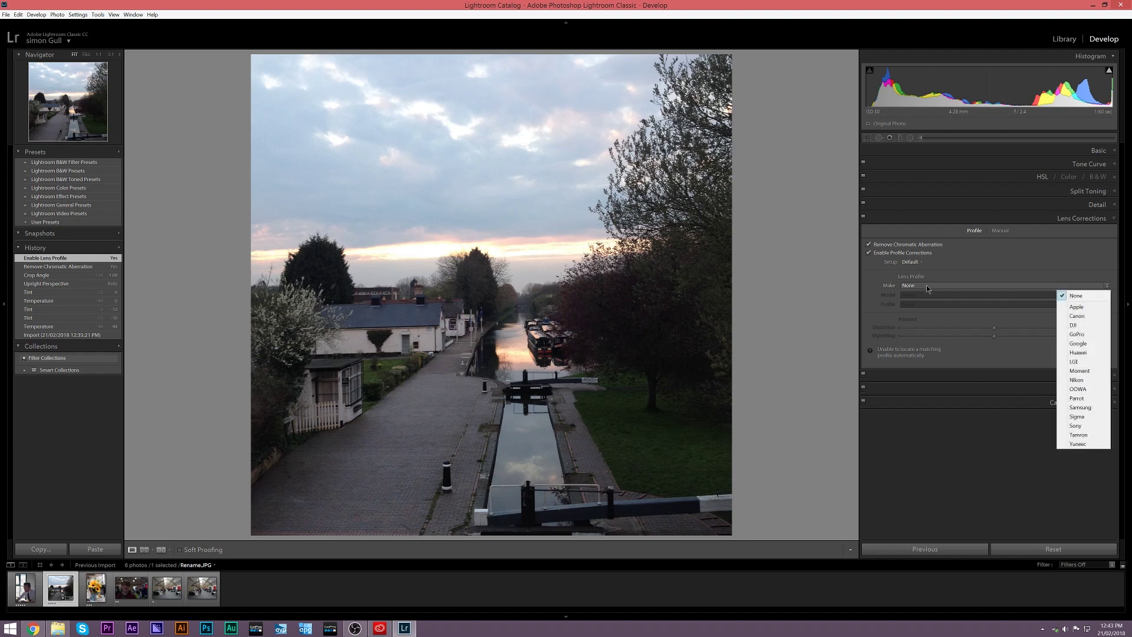
left_click(1082, 307)
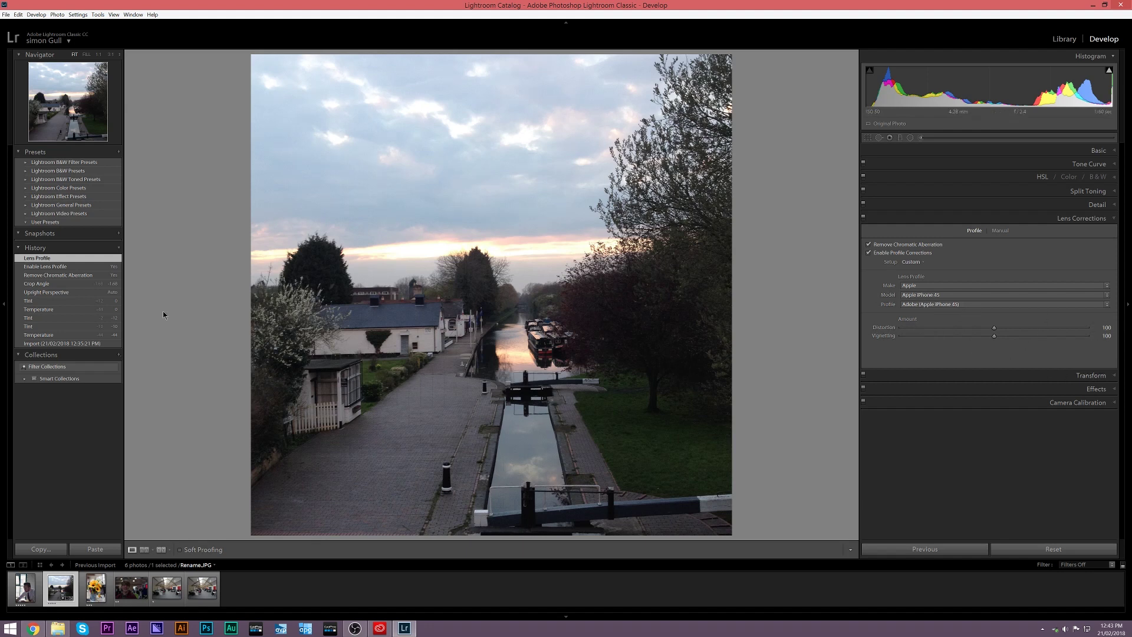
Compare the canal photo before and after the lens profile using its history states, ending on the Lens Profile state
left_click(66, 267)
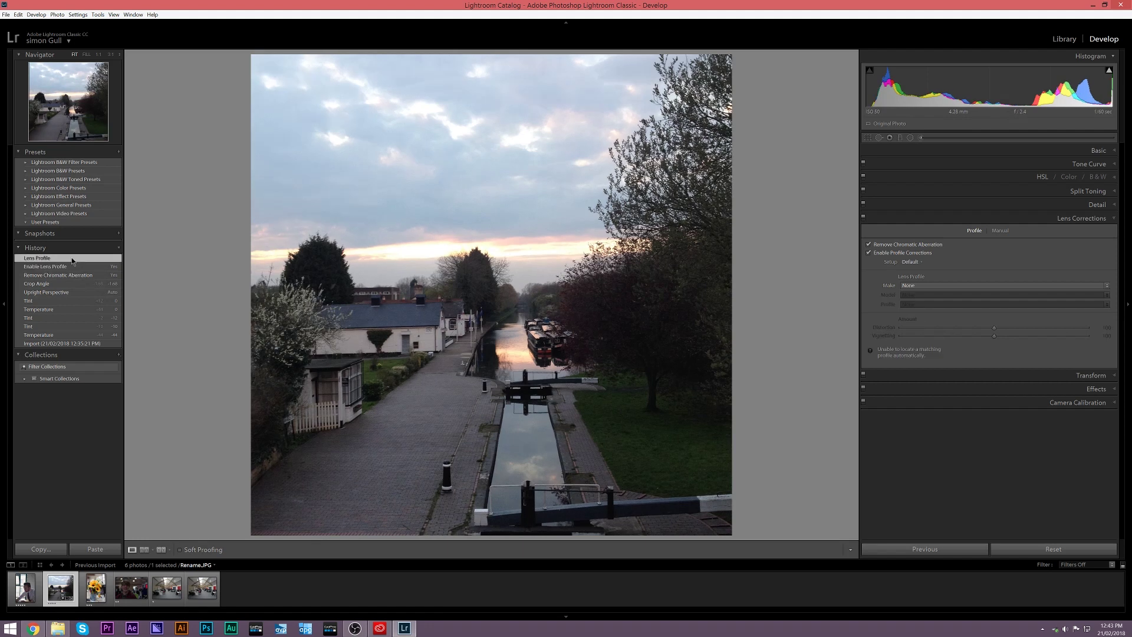
left_click(67, 258)
left_click(66, 266)
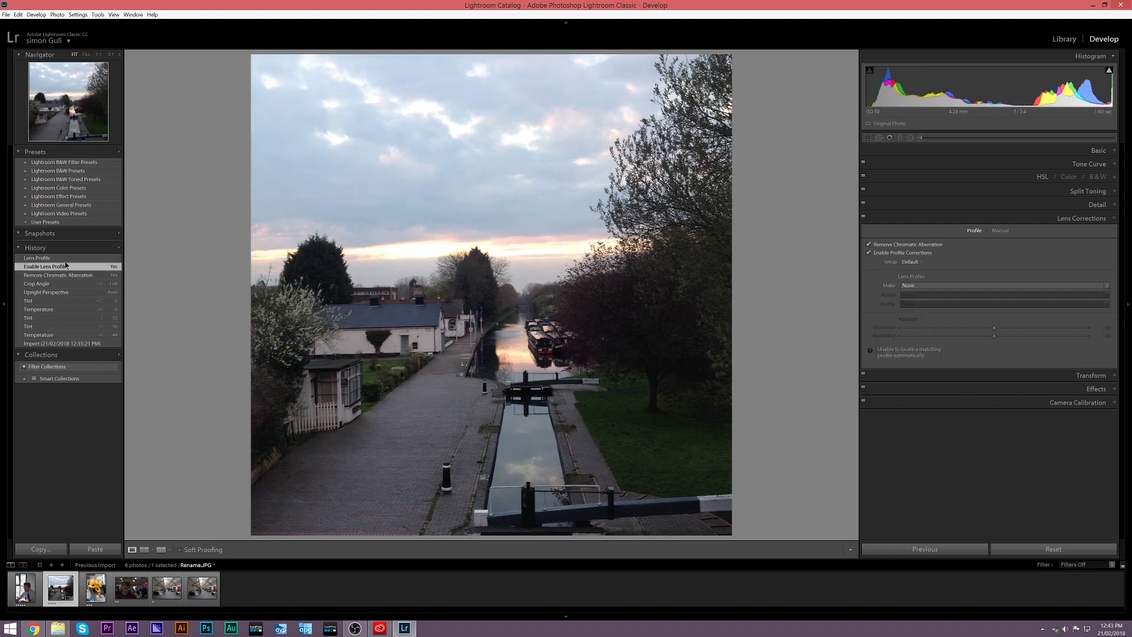
left_click(68, 258)
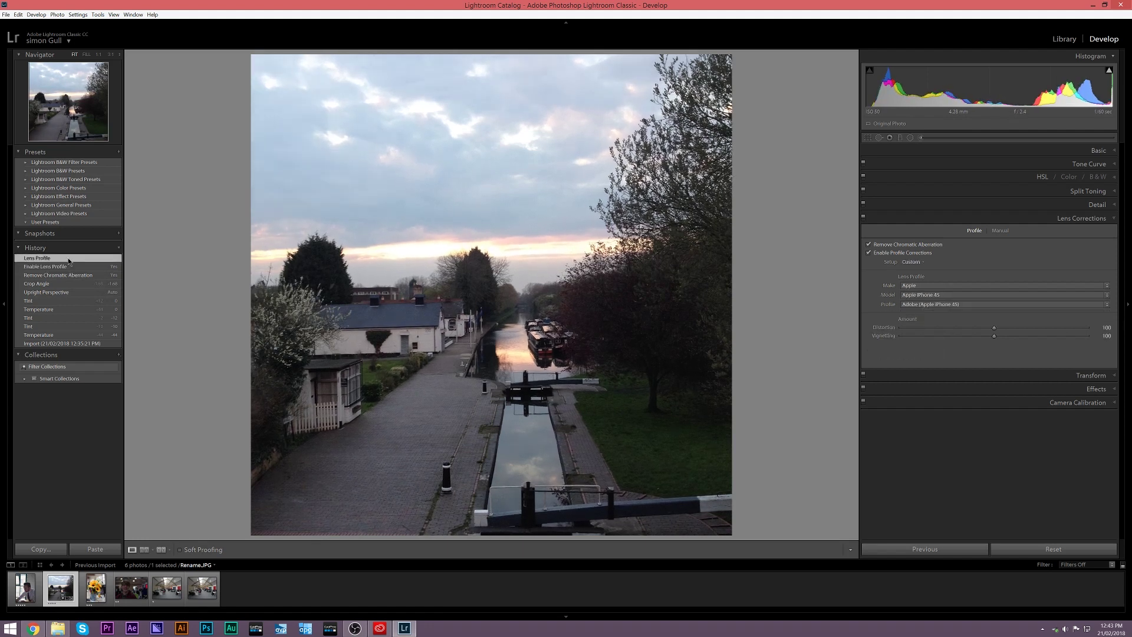
left_click(65, 266)
left_click(64, 258)
left_click(61, 267)
left_click(61, 260)
left_click(62, 267)
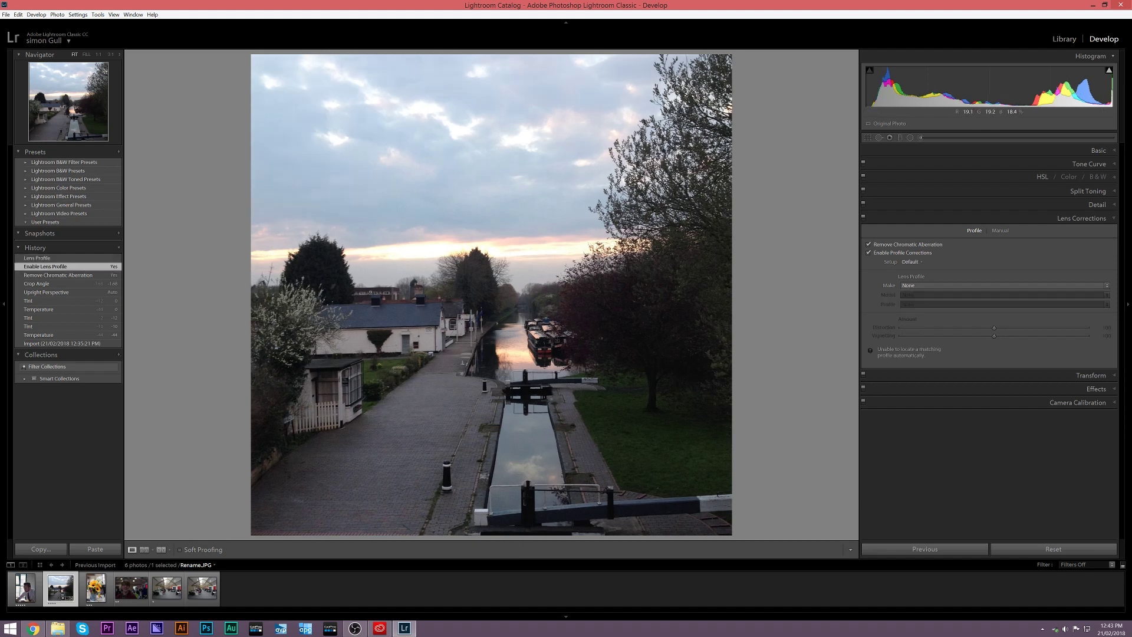
left_click(58, 258)
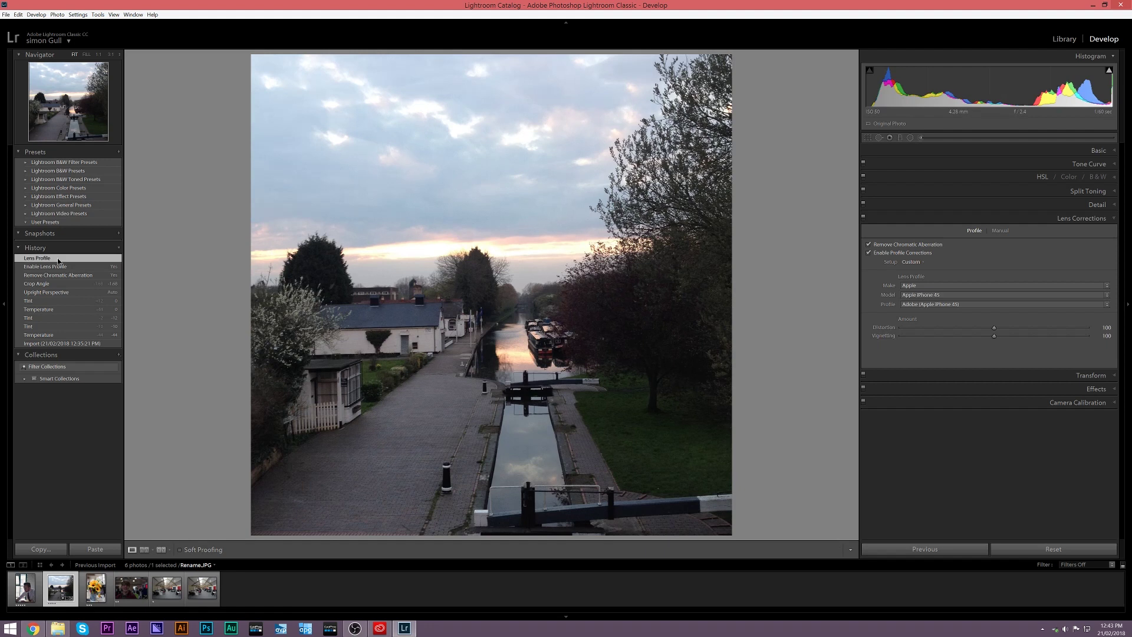
Straighten the canal photo again with Crop & Straighten to an angle of about -0.86 and apply the crop
left_click(1082, 220)
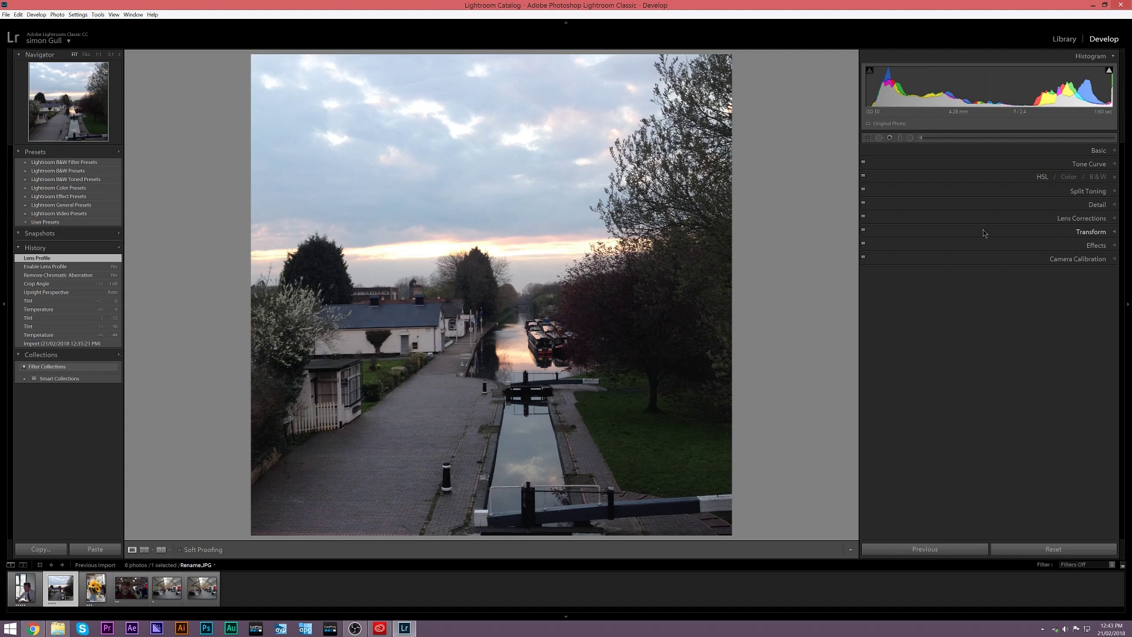
left_click(867, 138)
left_click_drag(783, 191, 785, 191)
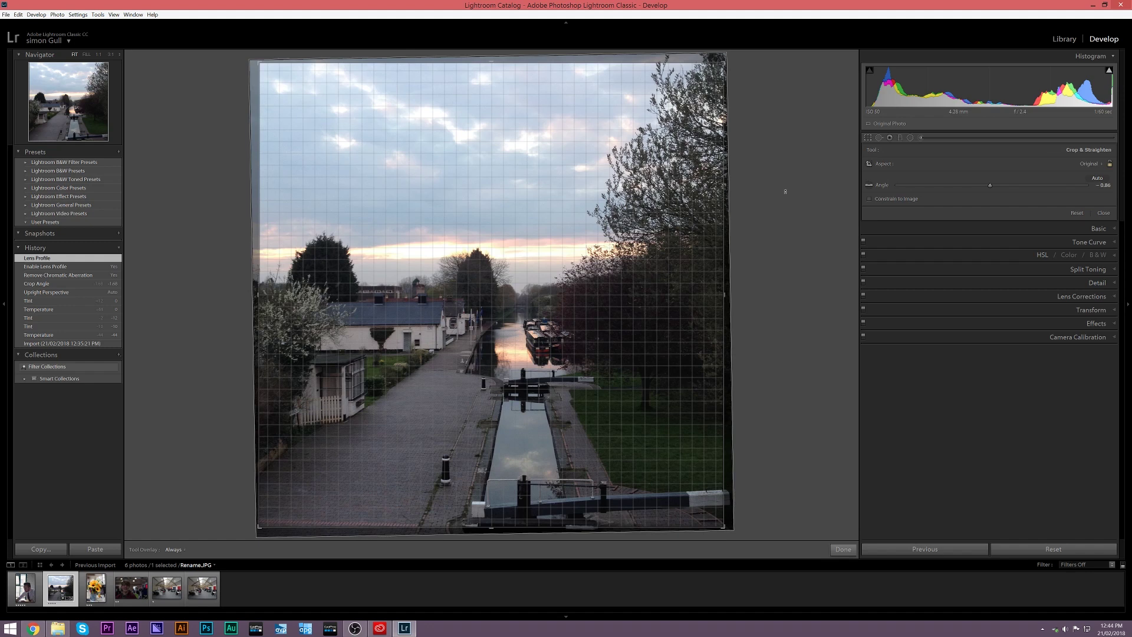
left_click_drag(785, 191, 785, 191)
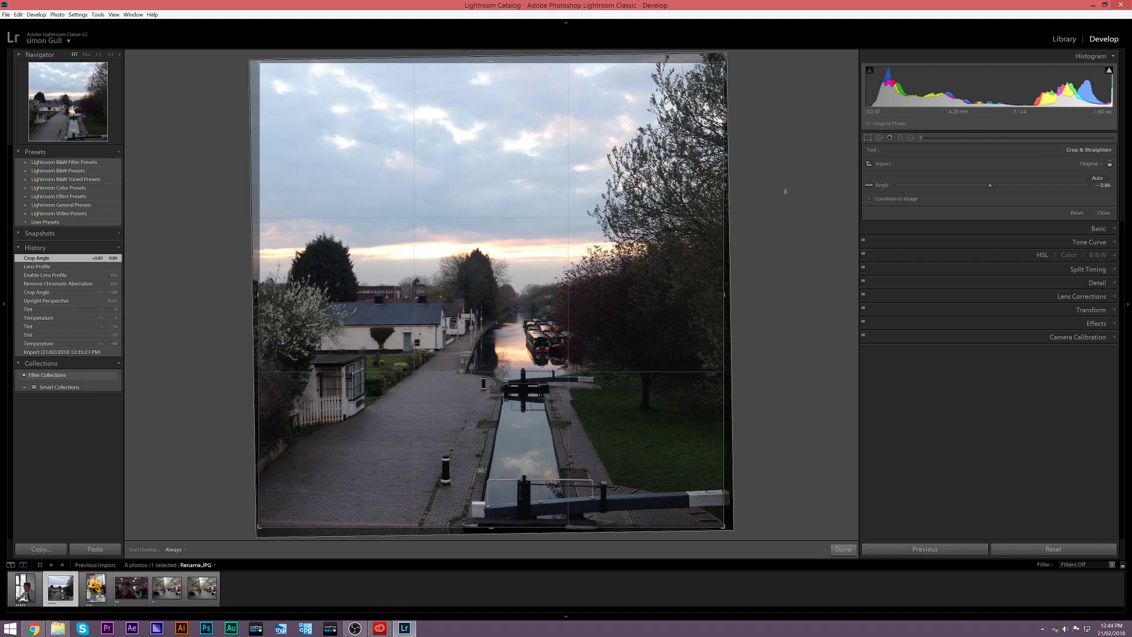
key("Return")
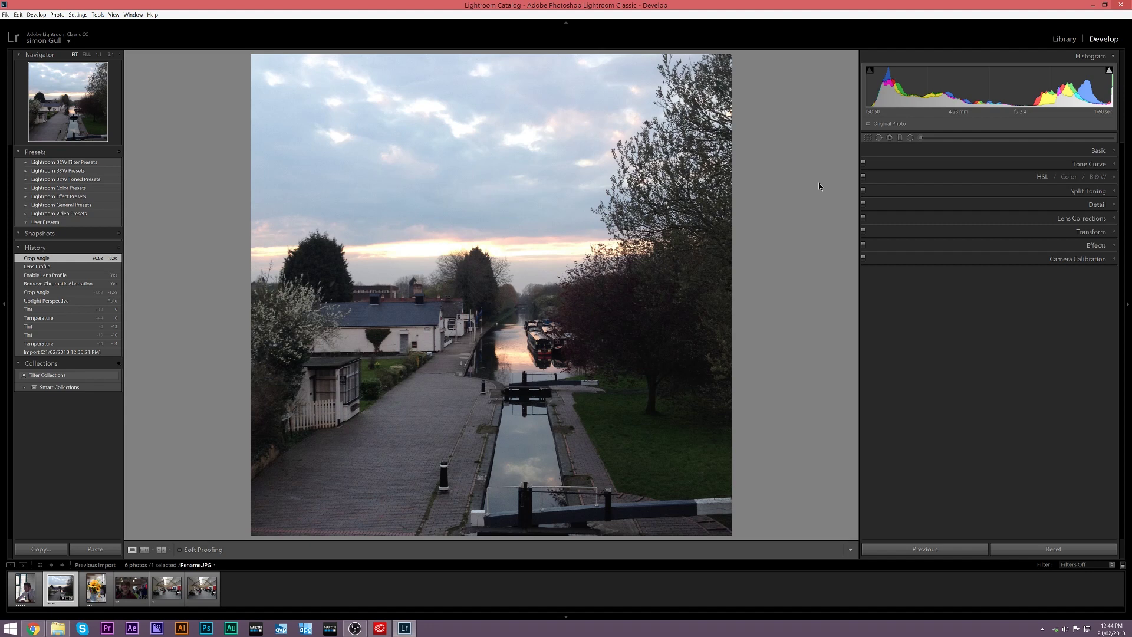
key("Left")
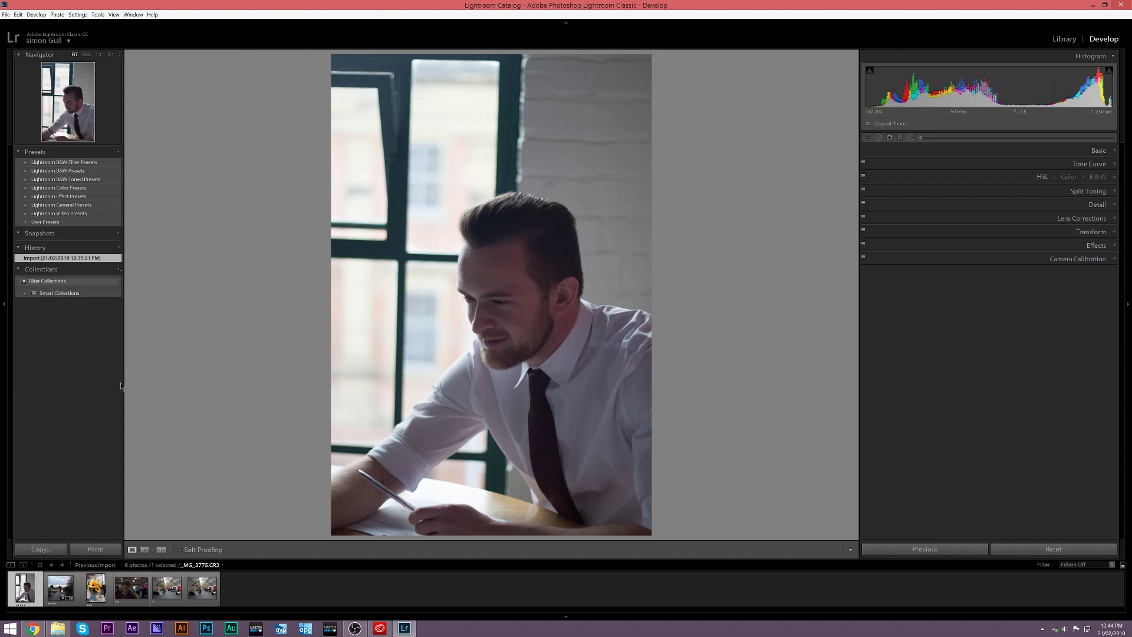
key("Right")
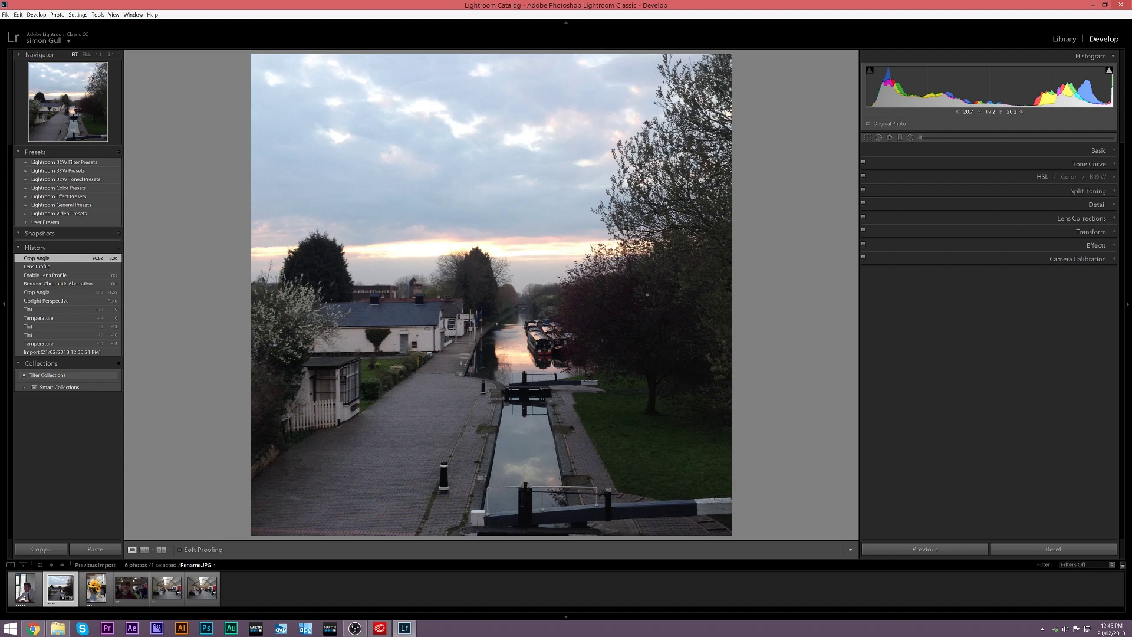
Set the canal photo's Highlights to -100 and its Shadows to +46 in the Basic adjustments
left_click(1112, 155)
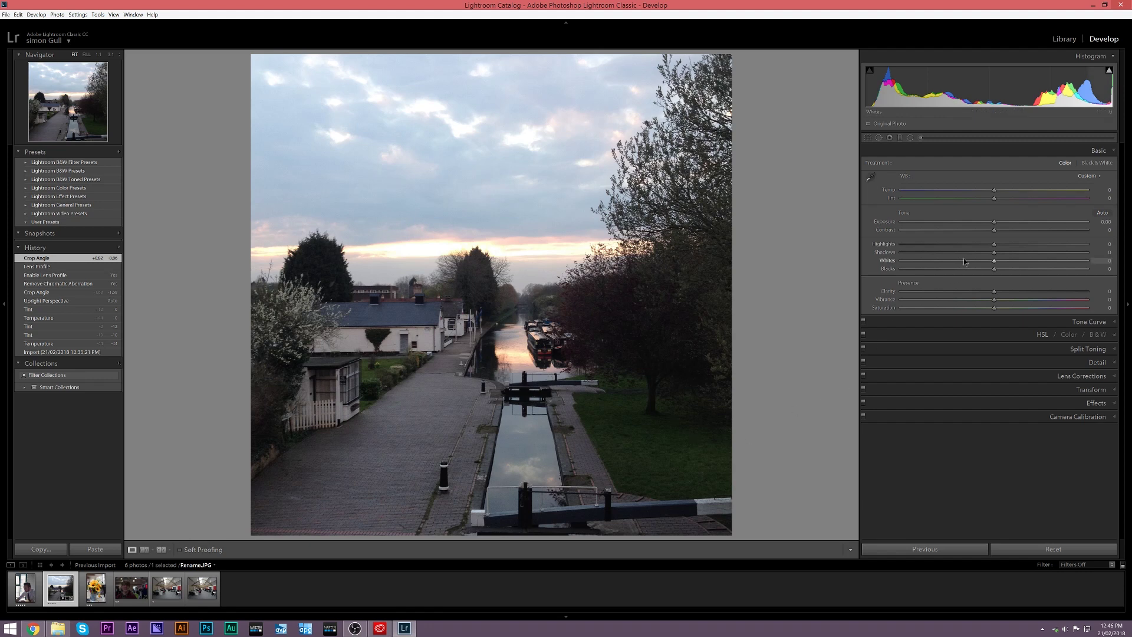
left_click_drag(997, 248, 902, 255)
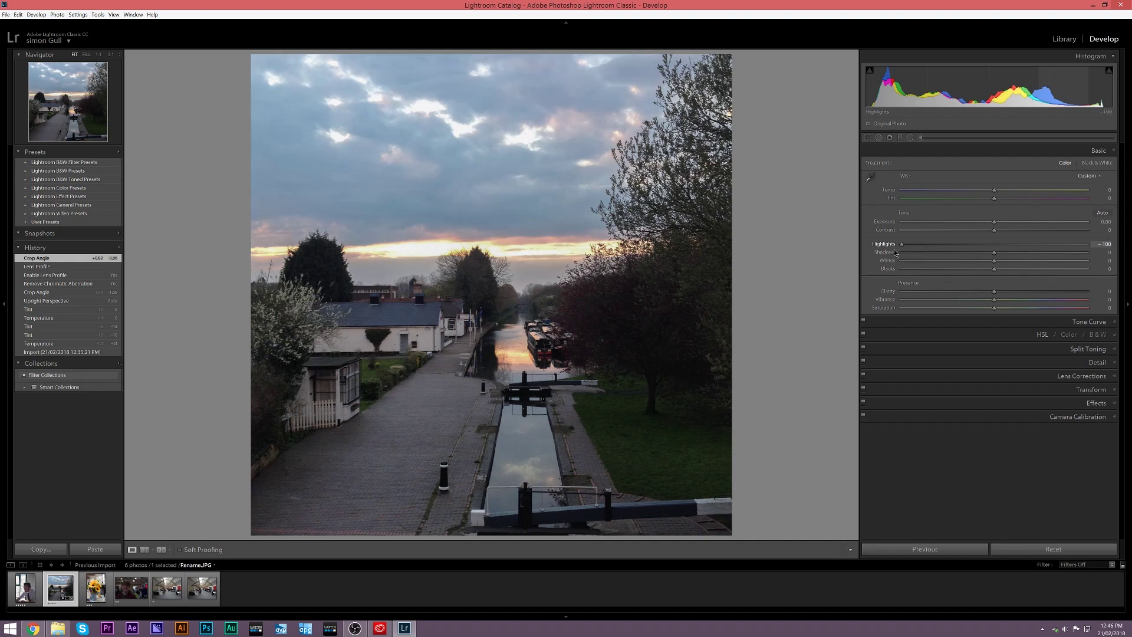
double_click(878, 245)
left_click_drag(996, 243, 991, 235)
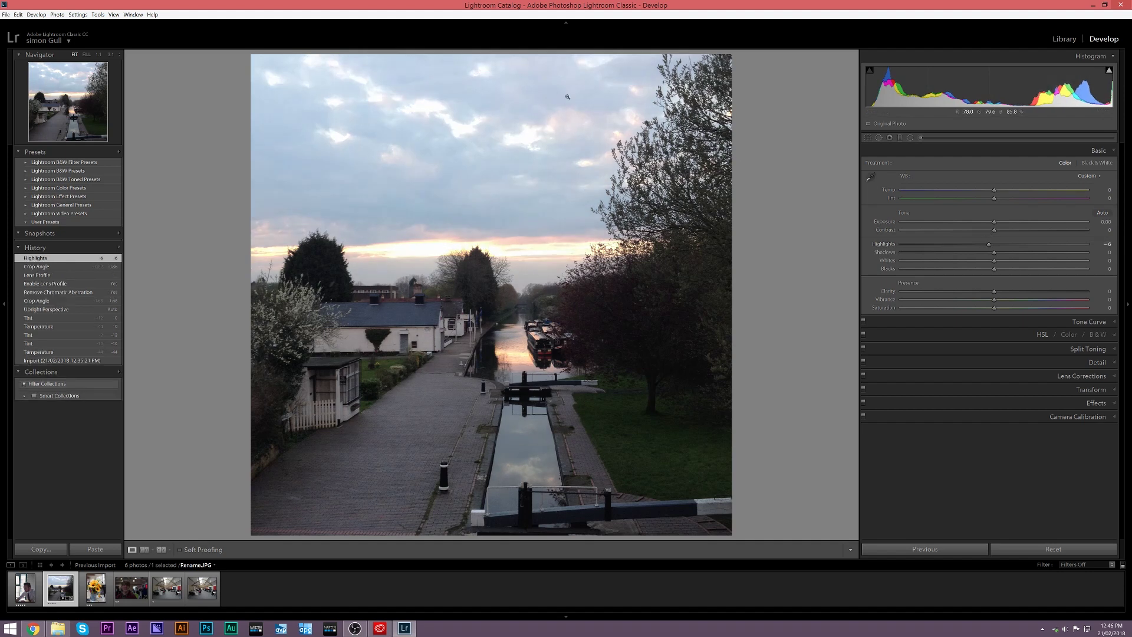
left_click_drag(988, 245, 901, 250)
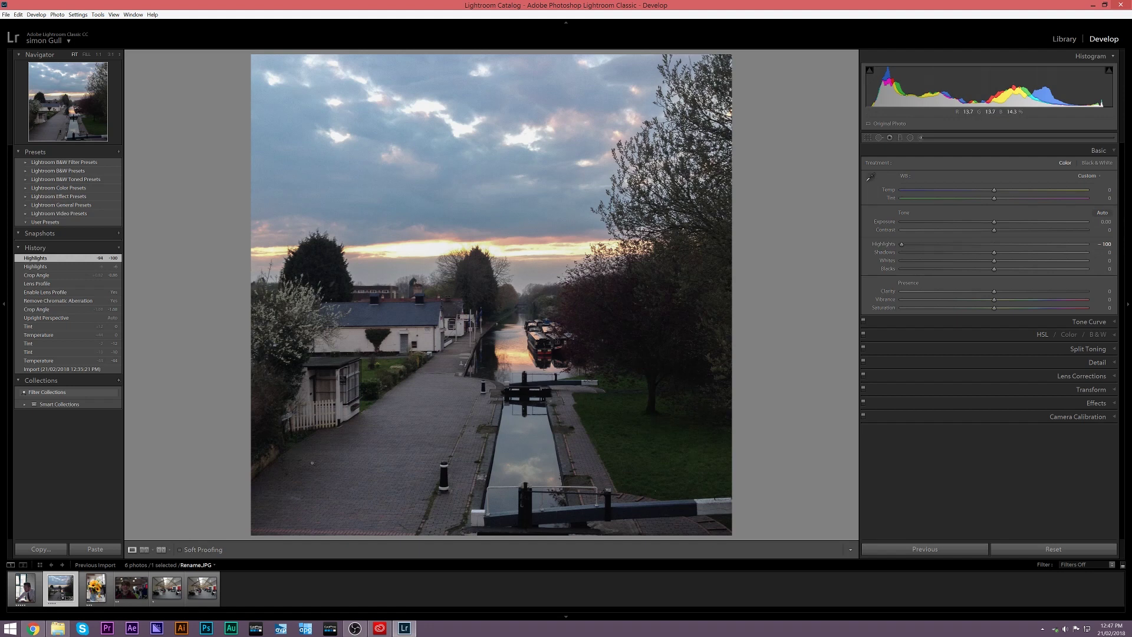
left_click_drag(994, 253, 1035, 252)
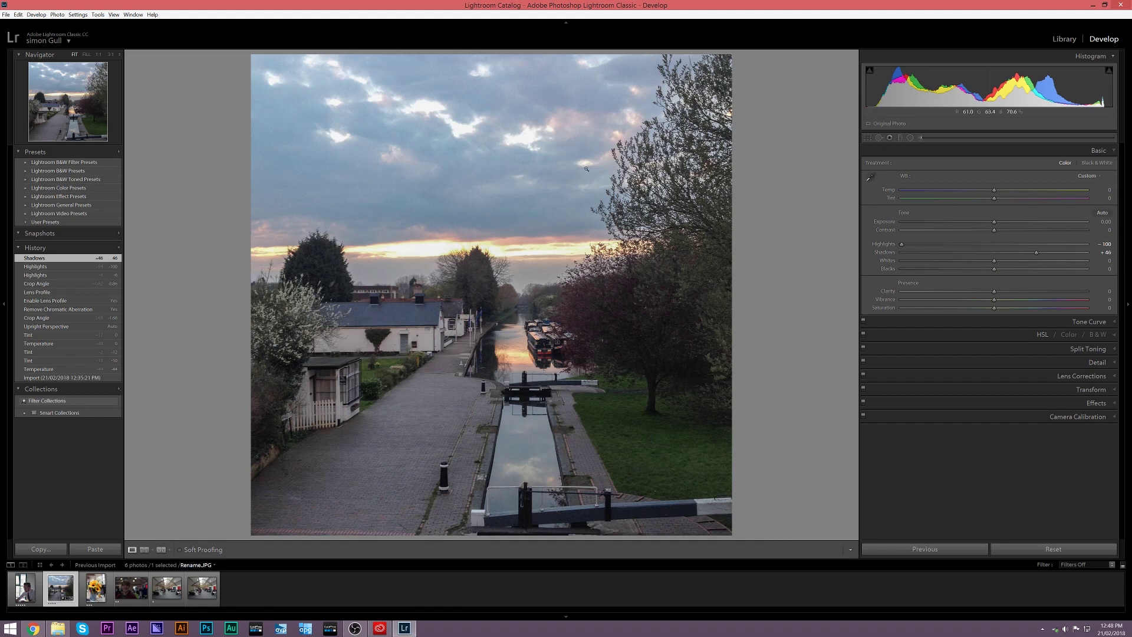
Set the canal photo's Whites to +26 and Blacks to -47, using the clipping preview as a guide
left_click(996, 264, "alt")
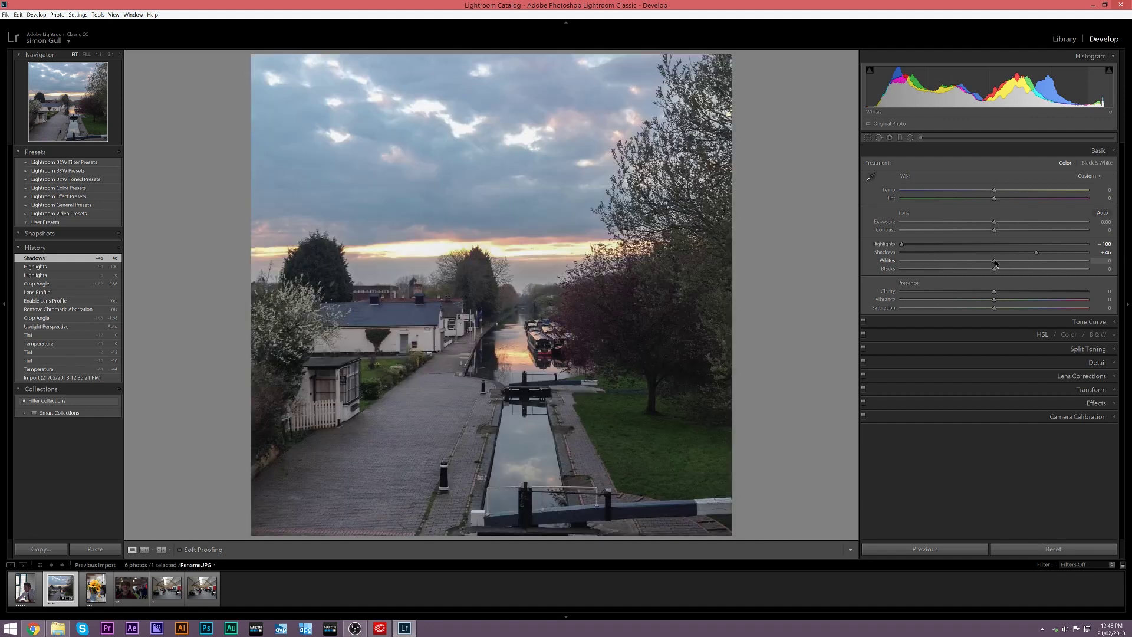
left_click(996, 264, "alt")
left_click_drag(996, 264, 1039, 261)
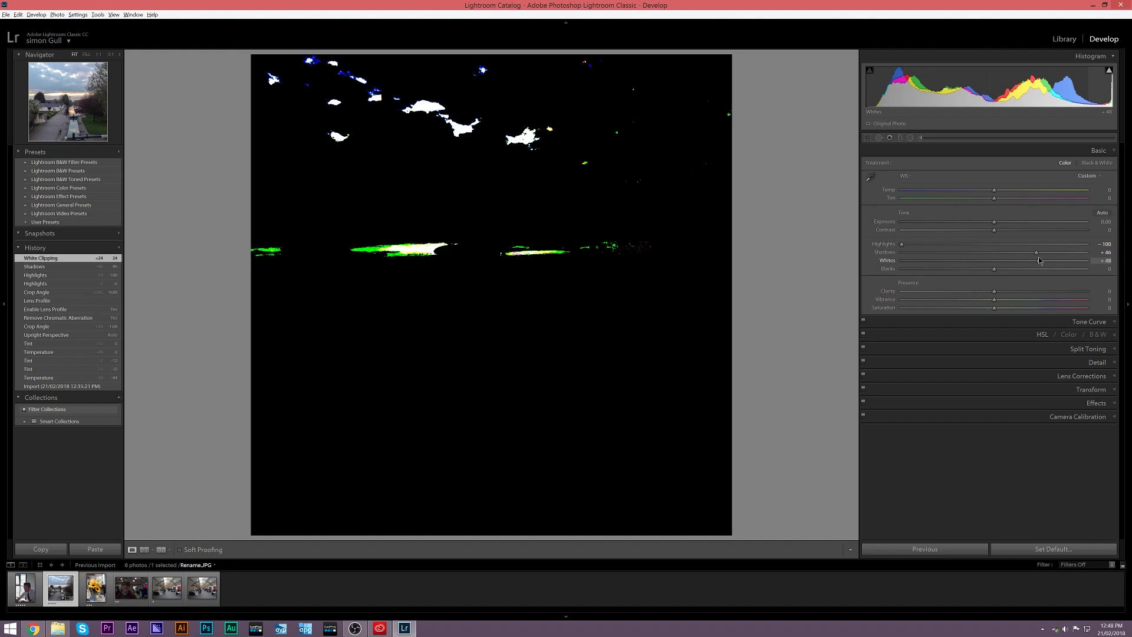
left_click_drag(1039, 260, 1019, 268)
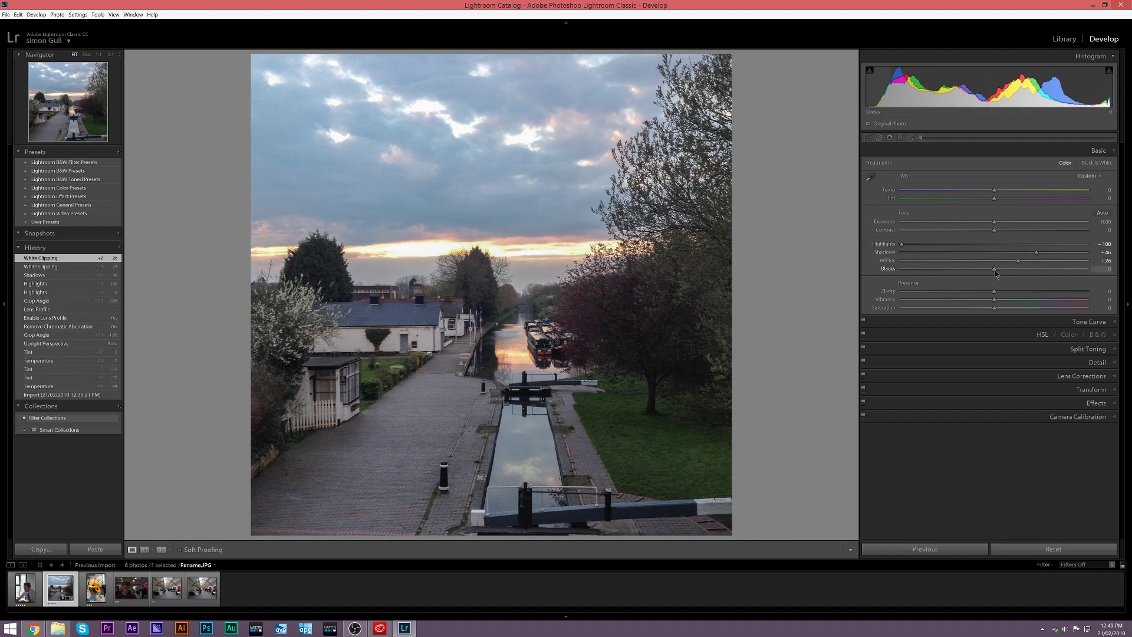
left_click_drag(996, 274, 969, 274)
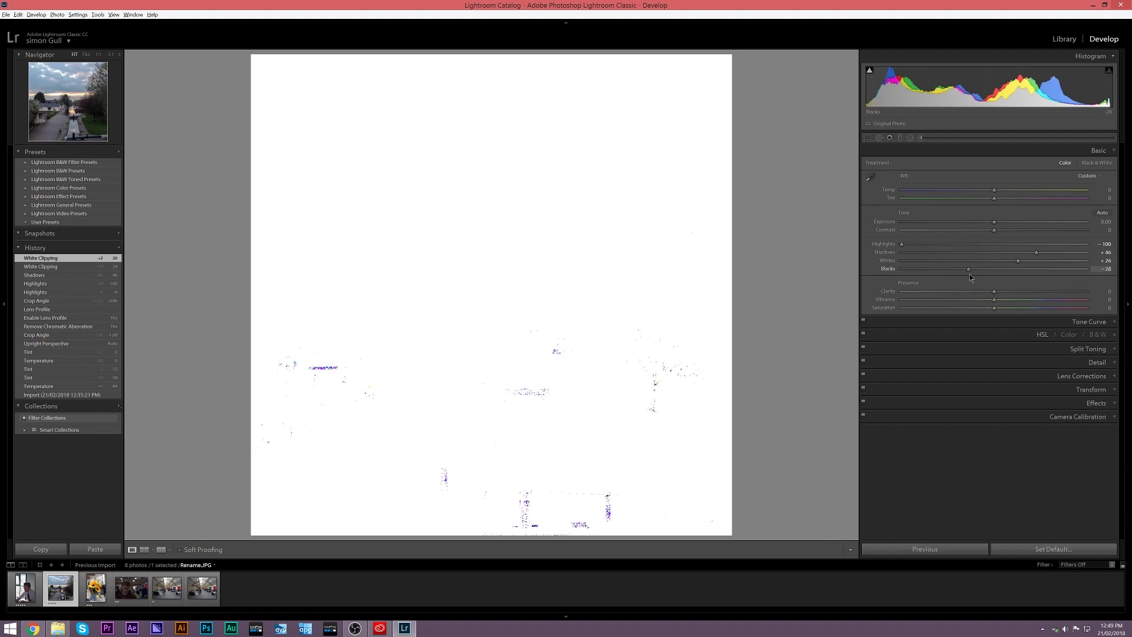
left_click_drag(970, 274, 951, 274)
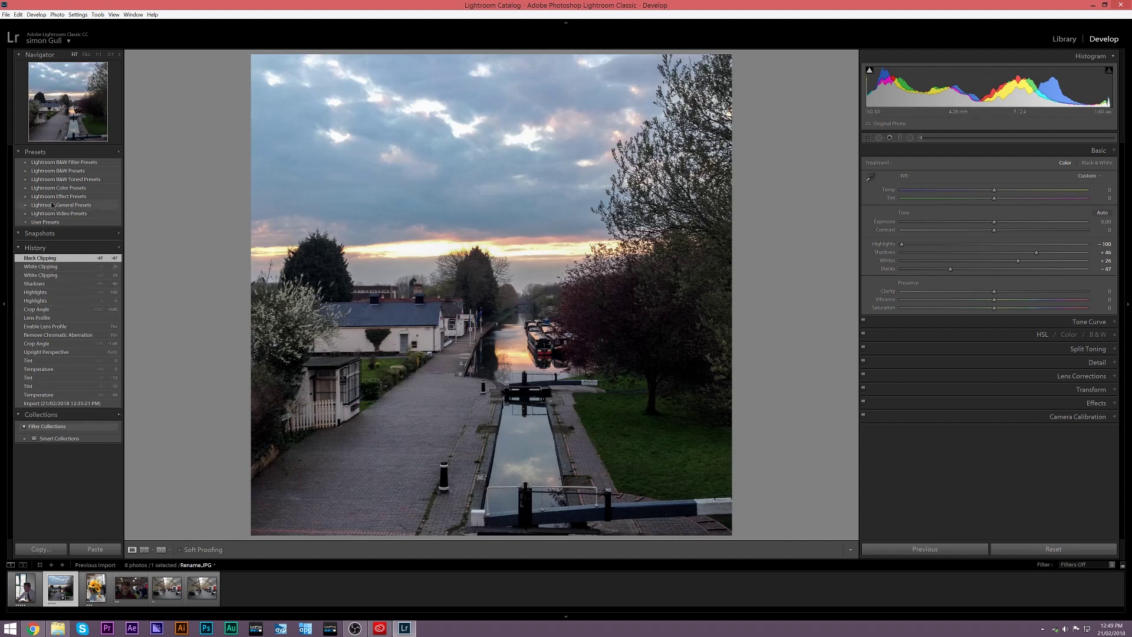
Compare the canal photo before and after the tone adjustments using its history states, ending on the Black Clipping state
left_click(55, 320)
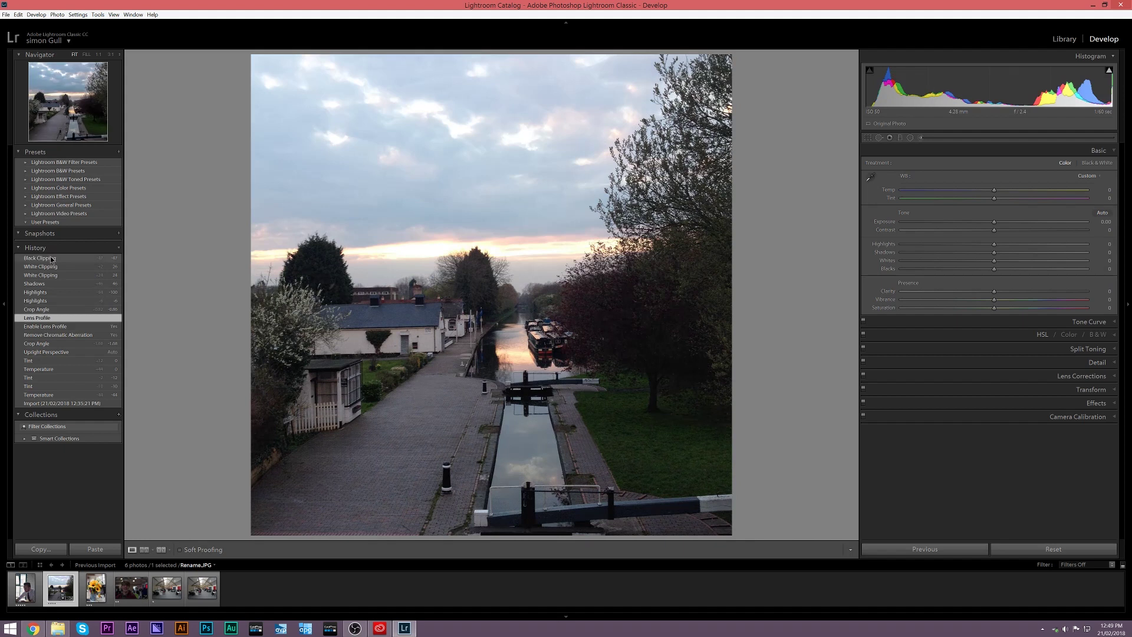
left_click(51, 257)
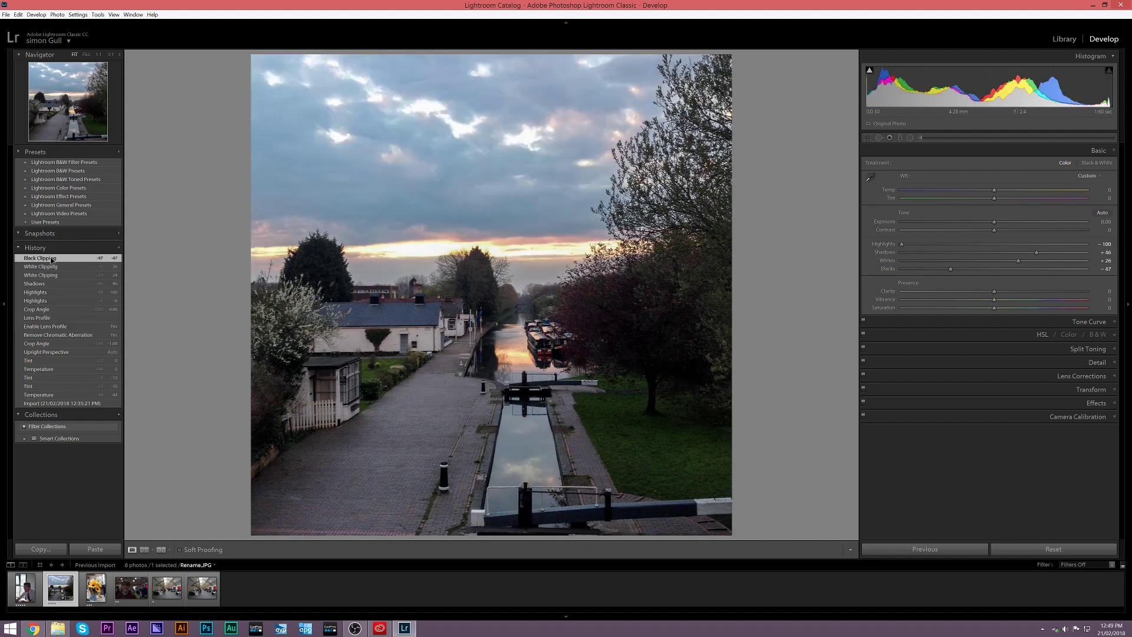
left_click(55, 309)
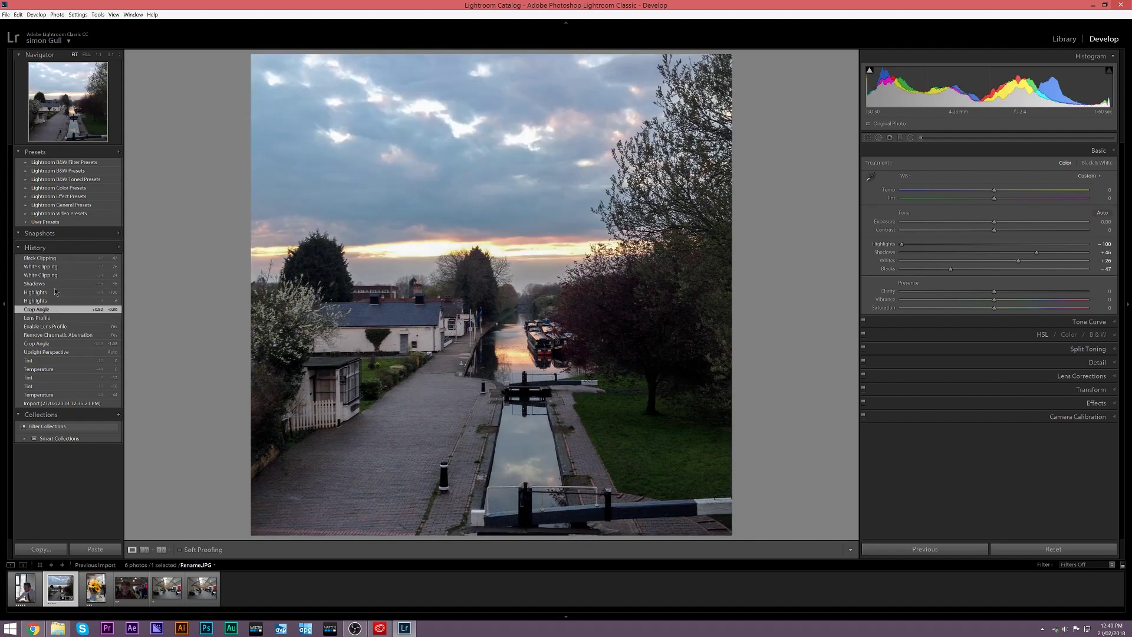
left_click(50, 258)
left_click(54, 309)
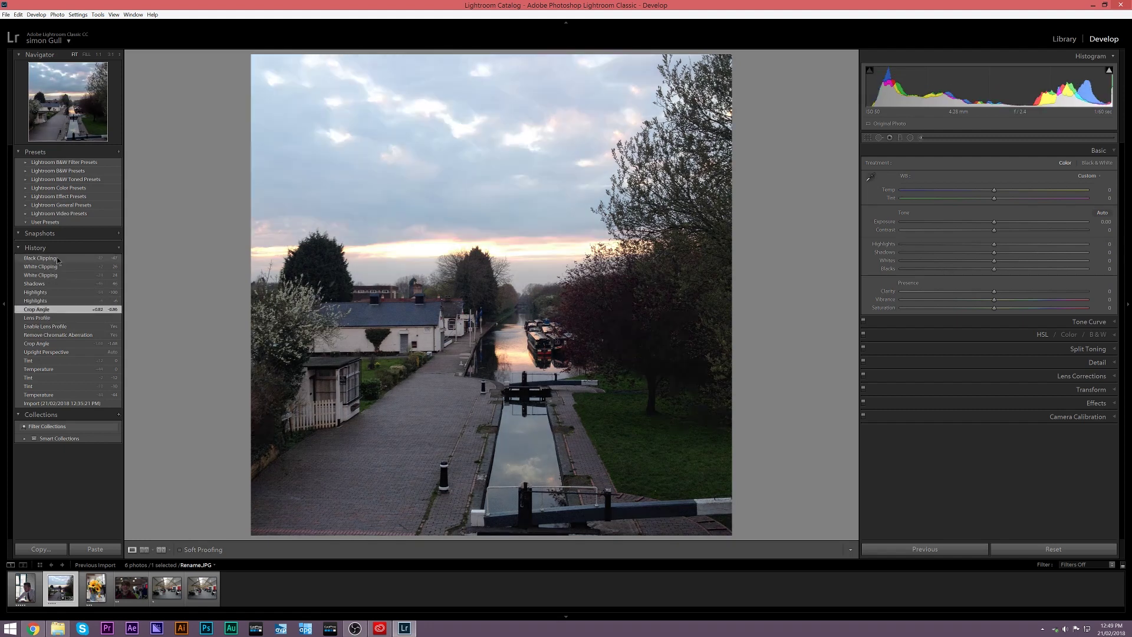
left_click(57, 258)
left_click(54, 309)
left_click(60, 258)
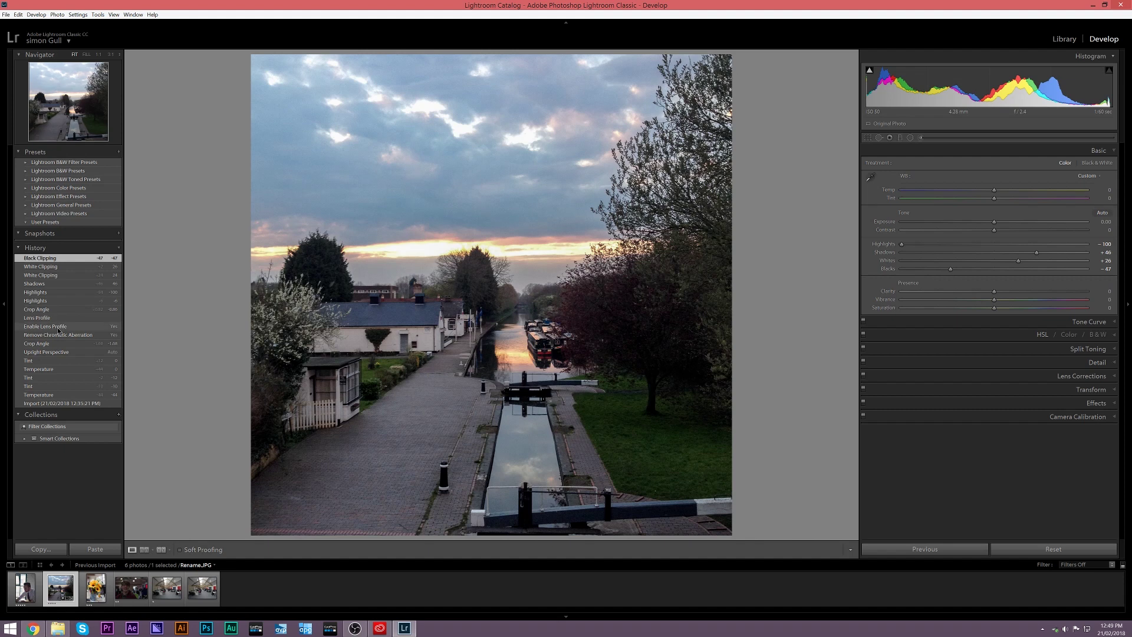
left_click(60, 326)
left_click(59, 258)
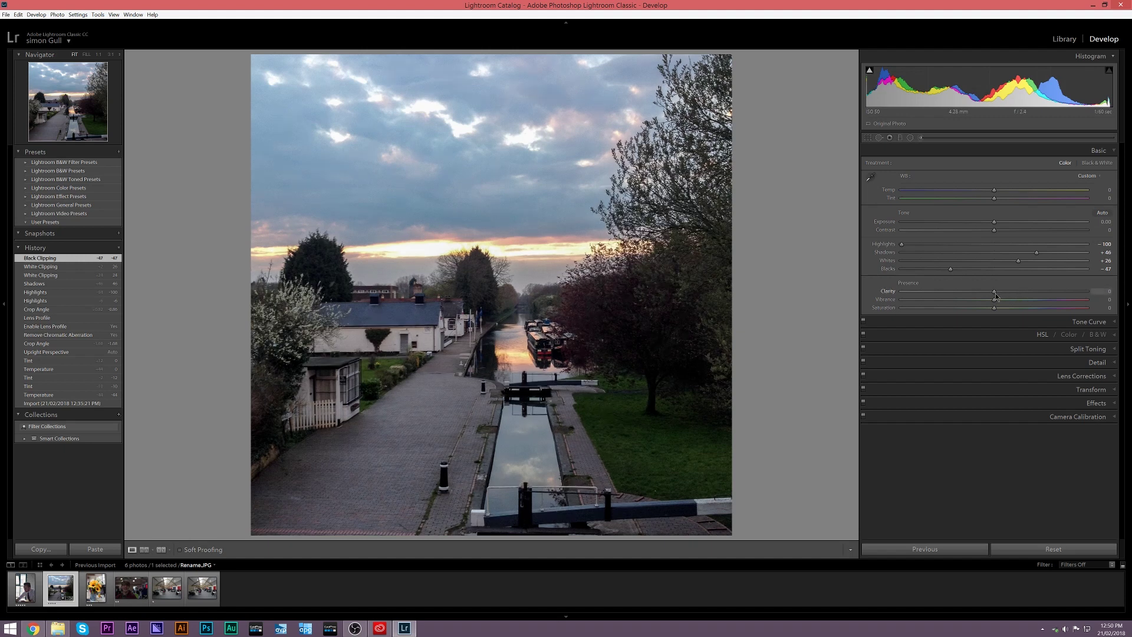
Try a Contrast boost and reset it to 0, and set Clarity to +16 after testing stronger values
left_click_drag(998, 231, 1034, 232)
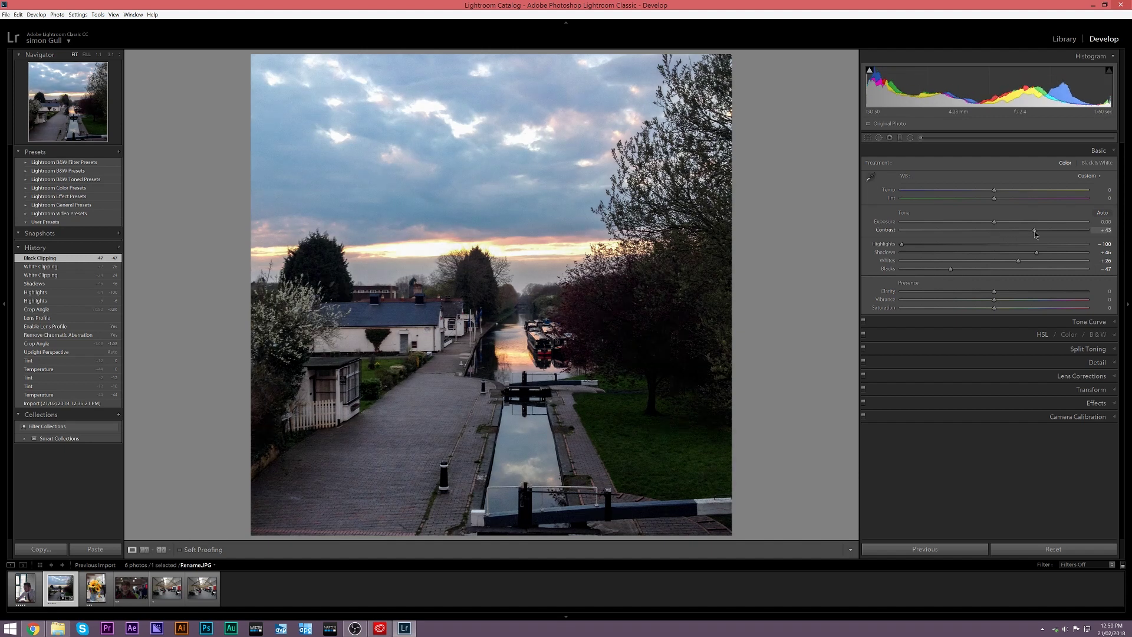
double_click(886, 230)
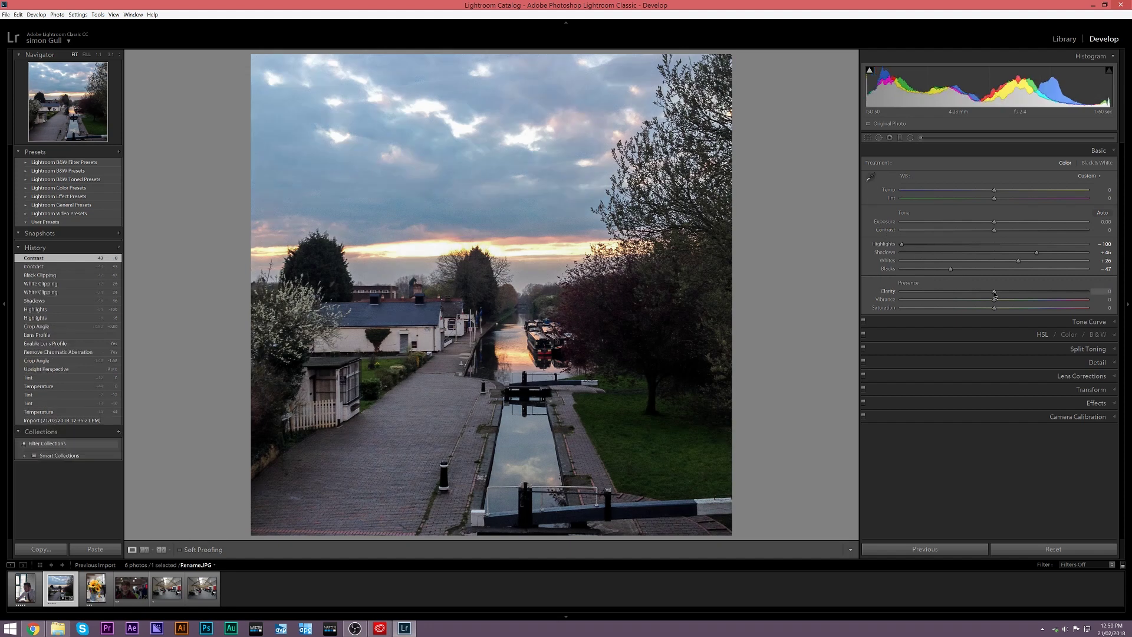
left_click_drag(994, 293, 1011, 296)
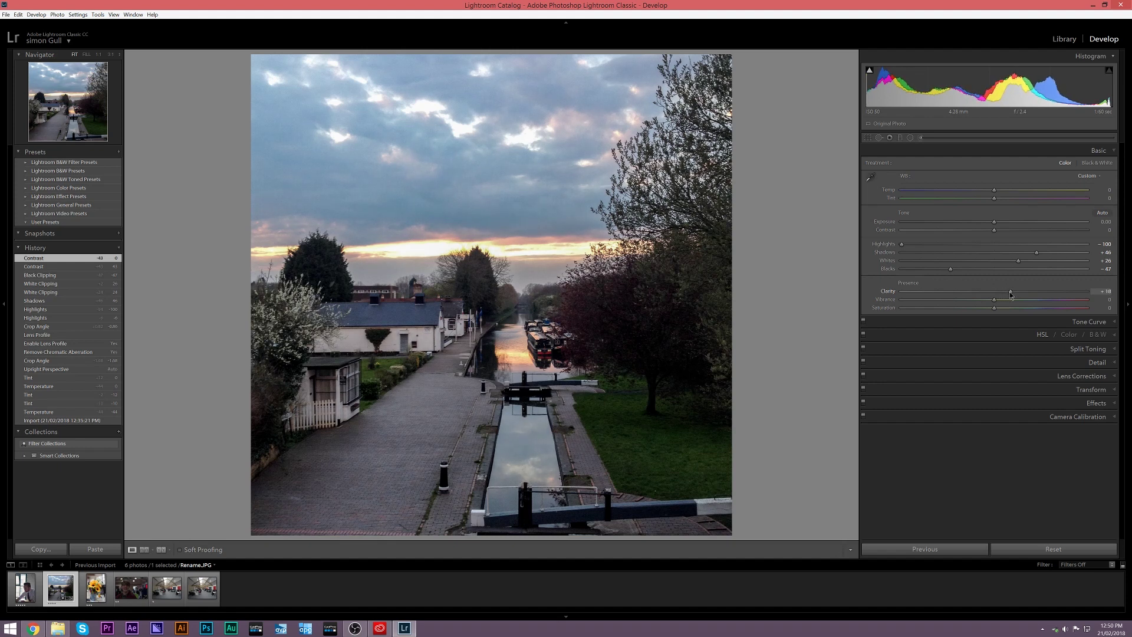
left_click_drag(1011, 295, 1087, 288)
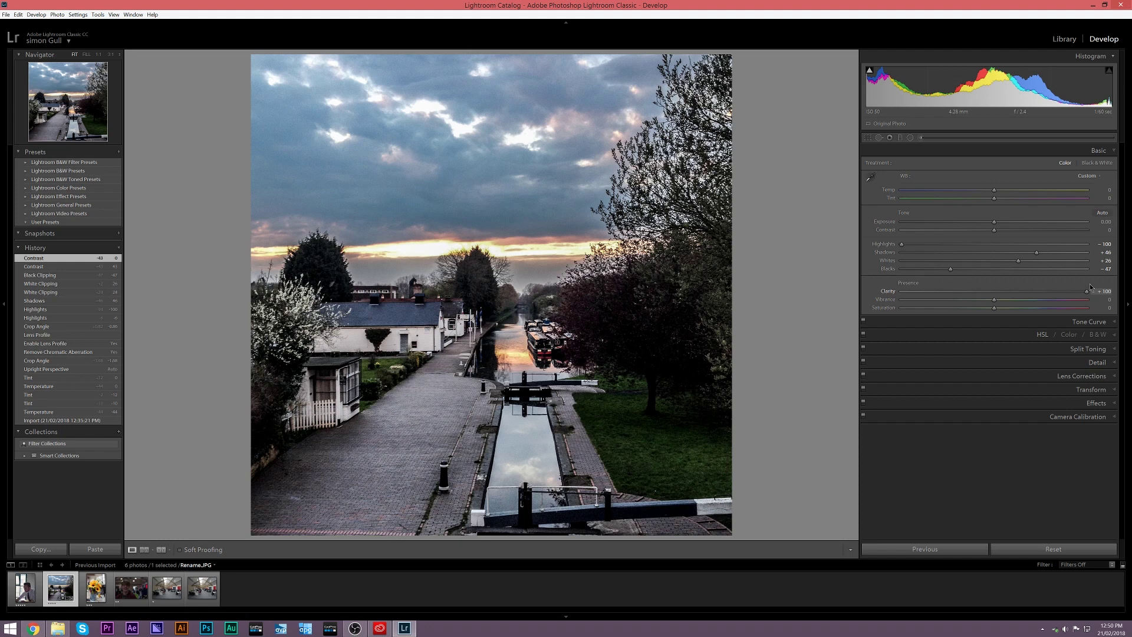
left_click_drag(1091, 287, 1049, 288)
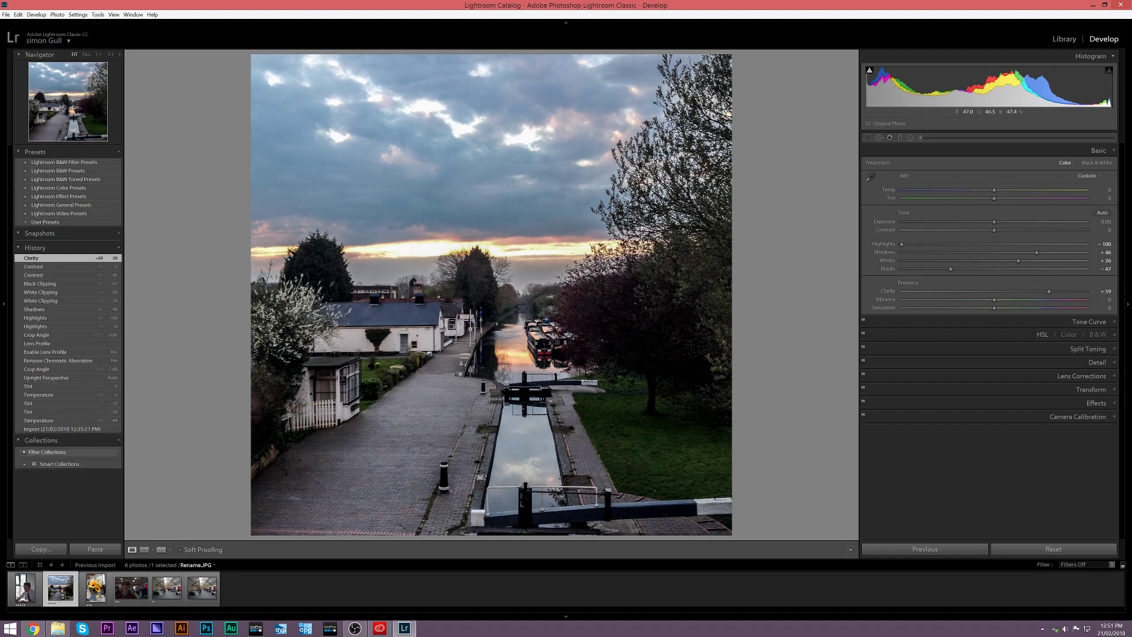
left_click_drag(1051, 294, 1008, 293)
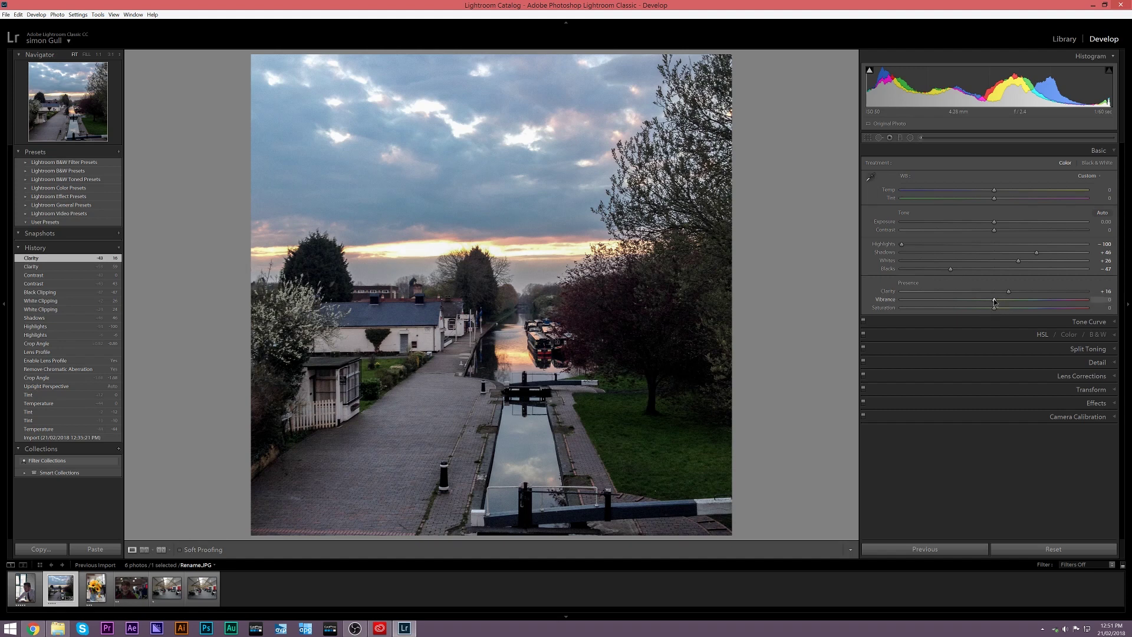
Set the canal photo's Vibrance to +44 after testing extreme values, and reset a trial Saturation change to 0
left_click_drag(994, 302, 1065, 301)
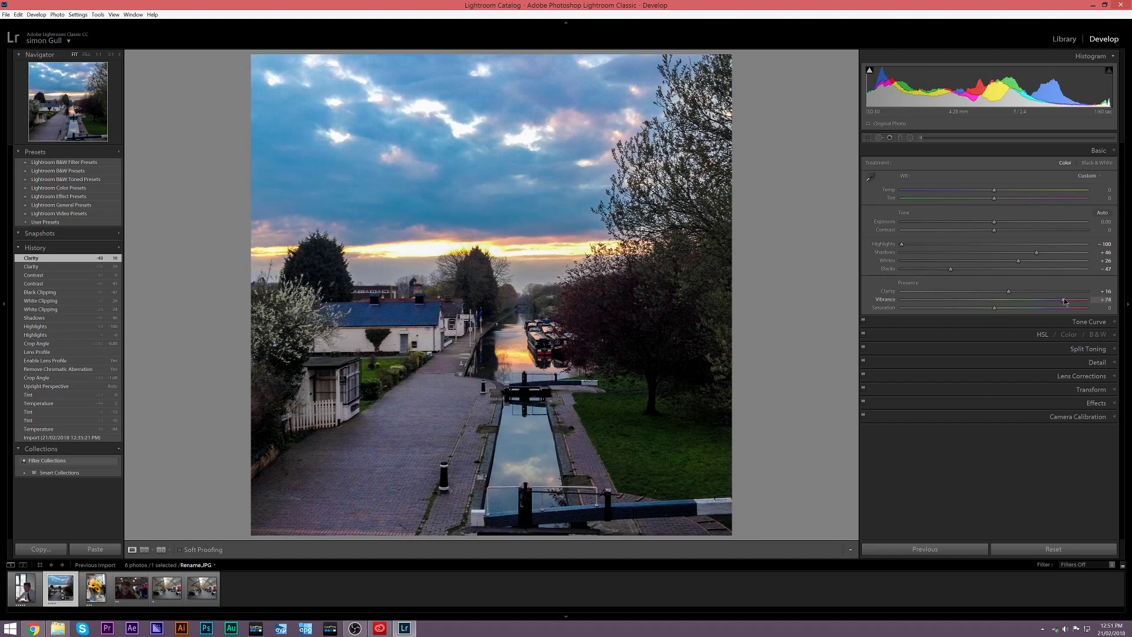
left_click_drag(1065, 302, 992, 300)
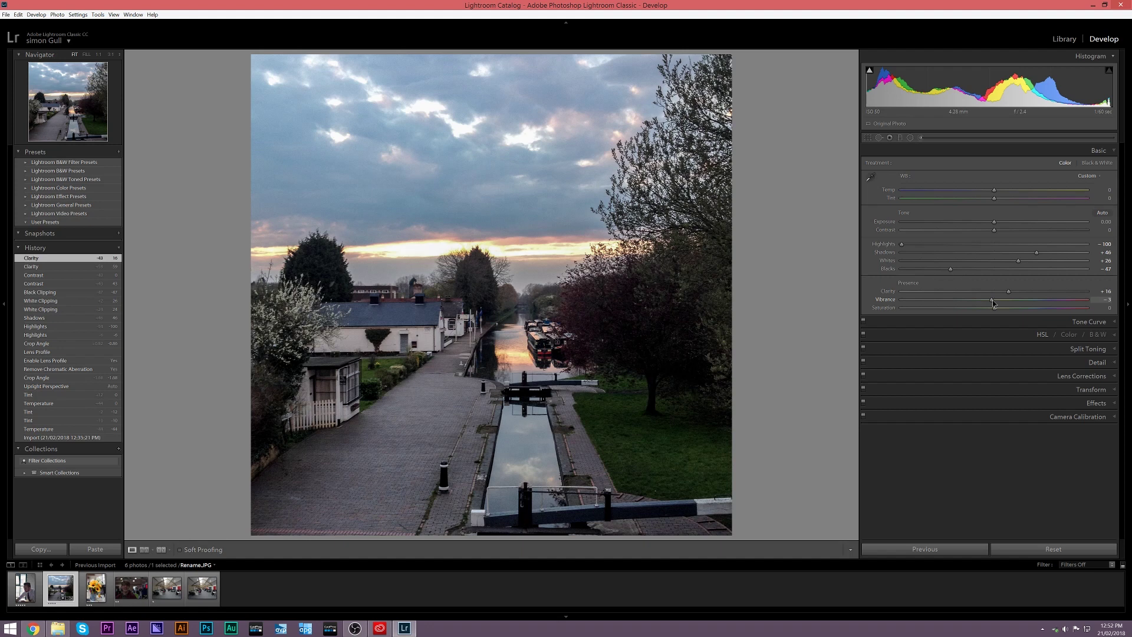
left_click_drag(993, 300, 1088, 300)
mouse_move(997, 309)
left_mouse_down()
mouse_move(1028, 303)
mouse_move(998, 308)
left_mouse_up()
double_click(889, 310)
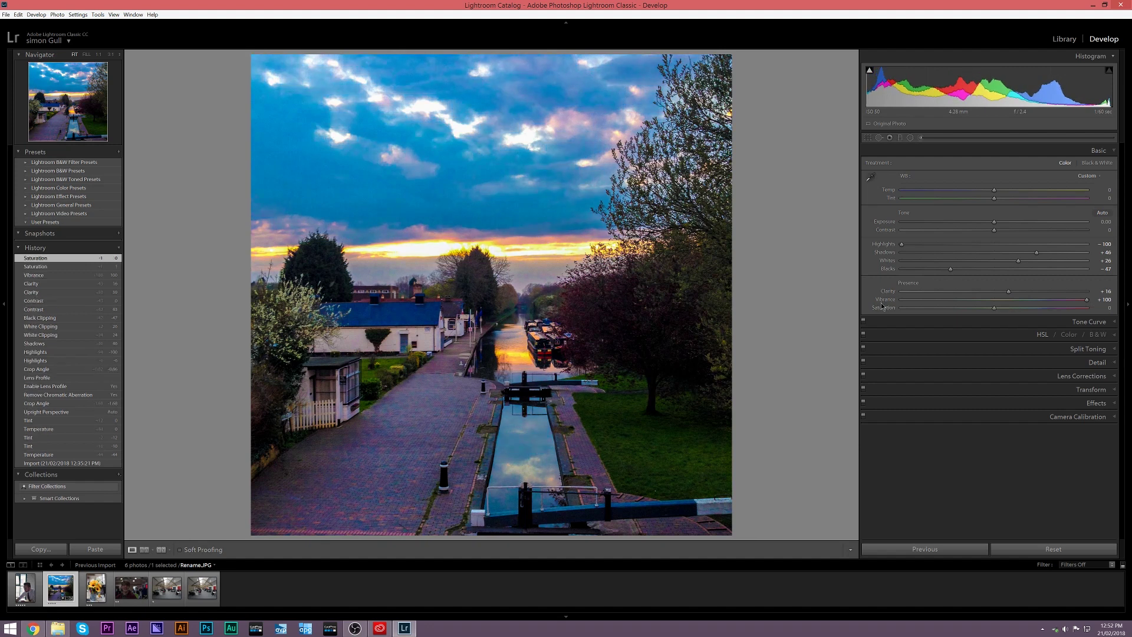
left_click_drag(1087, 302, 1035, 301)
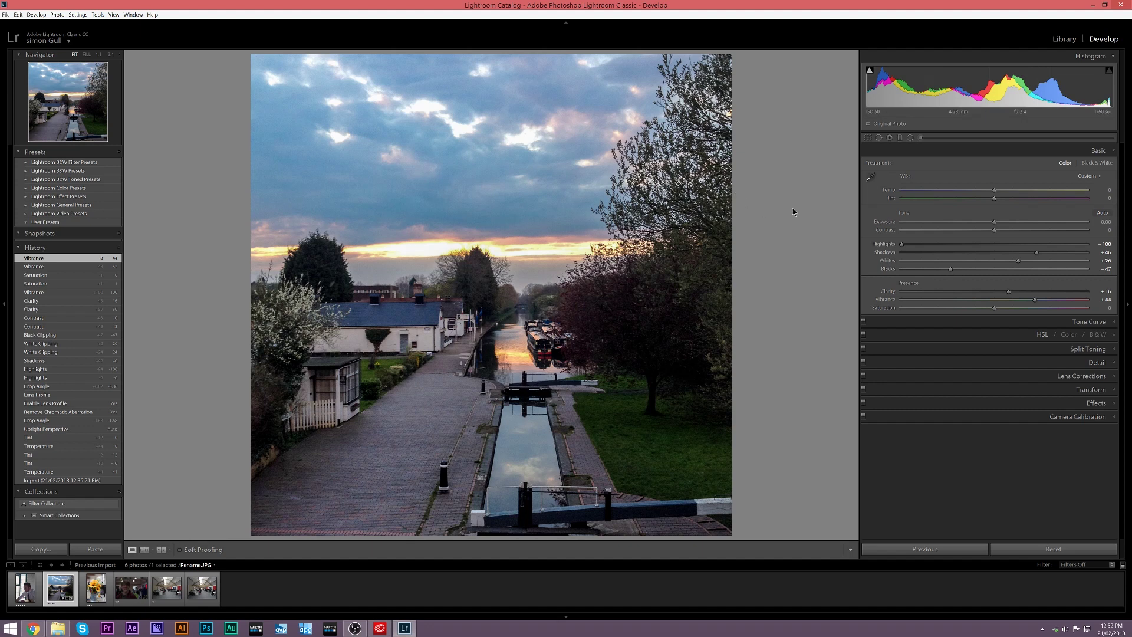
Add shadow, midtone and highlight points along the RGB tone curve of the canal photo
left_click(1113, 152)
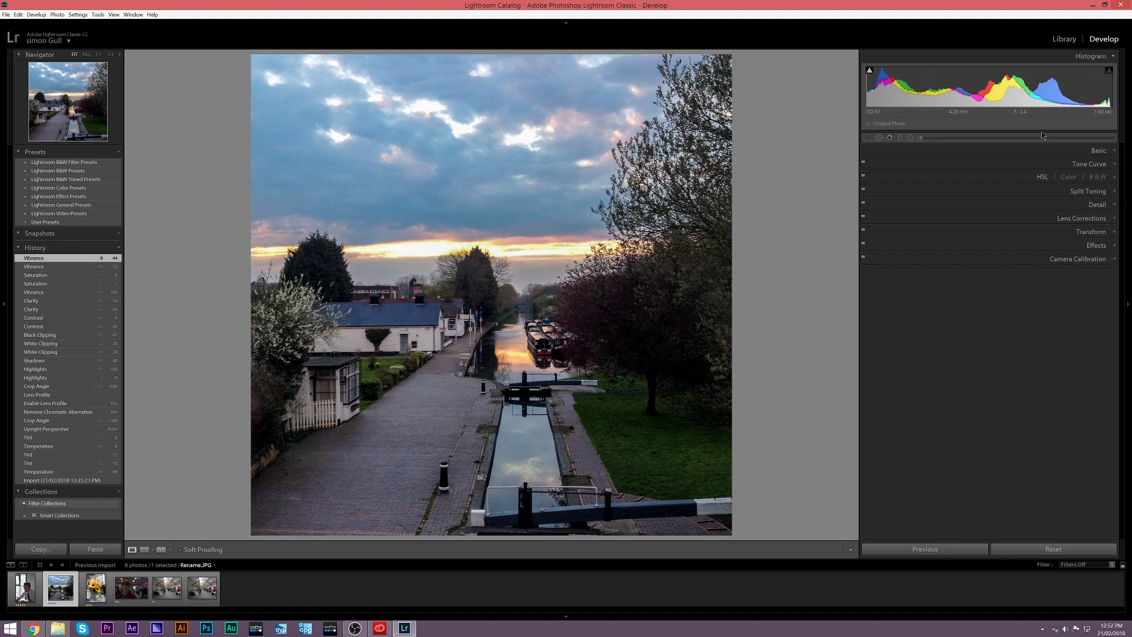
left_click(1062, 164)
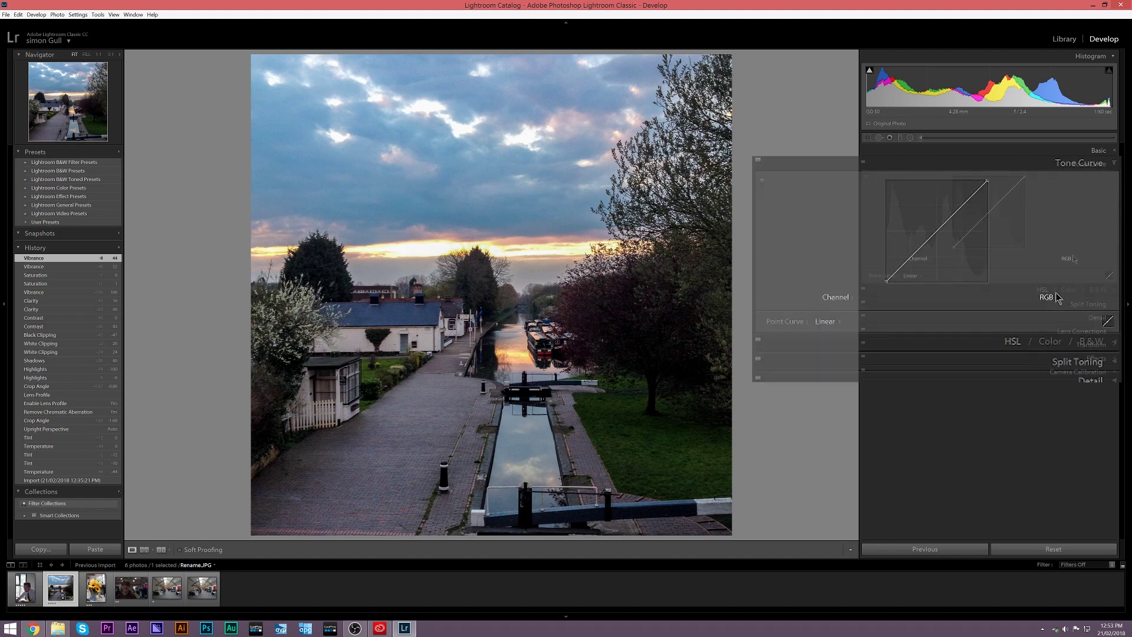
left_click(970, 230)
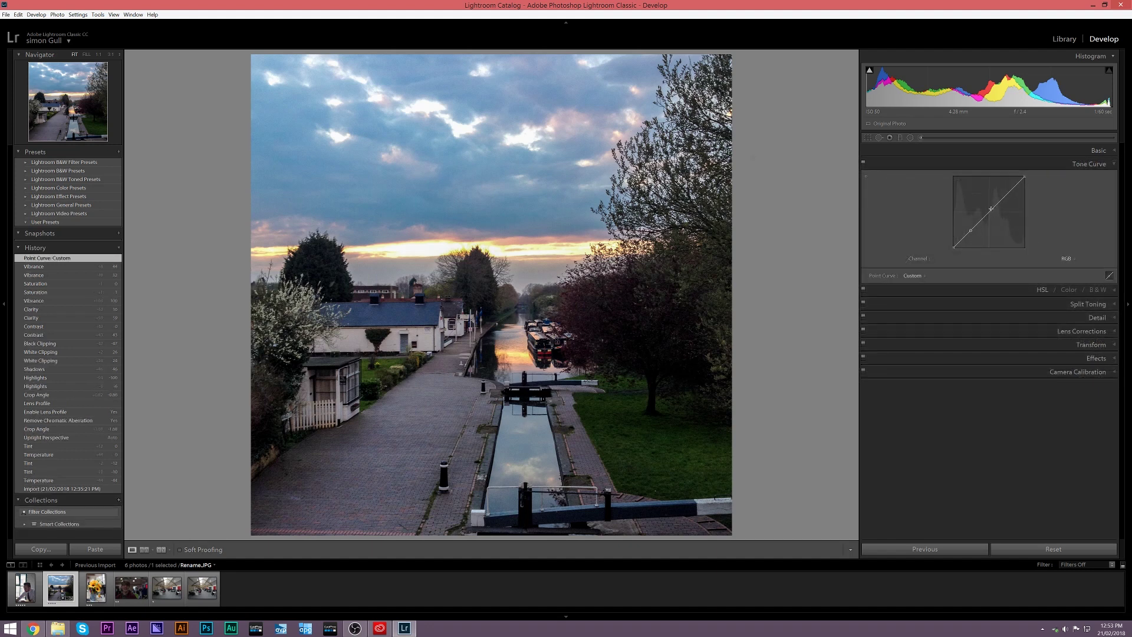
left_click(1007, 195)
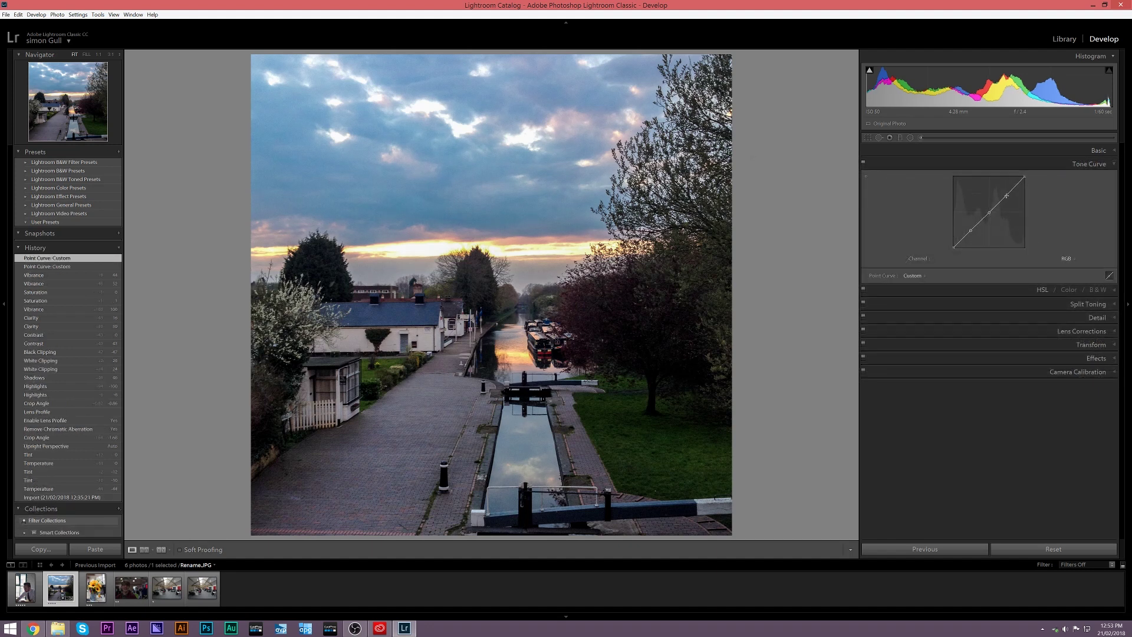
left_click(1007, 195)
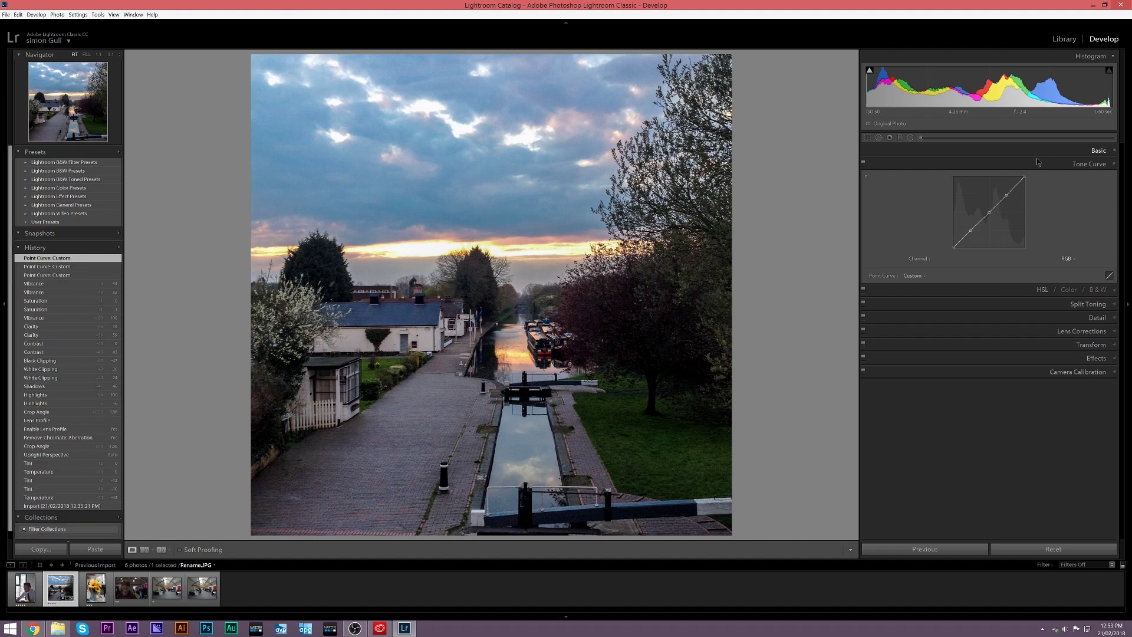
Anchor the RGB curve's deepest shadows, lift its black endpoint, and compare the result with the Vibrance history state
left_click(964, 238)
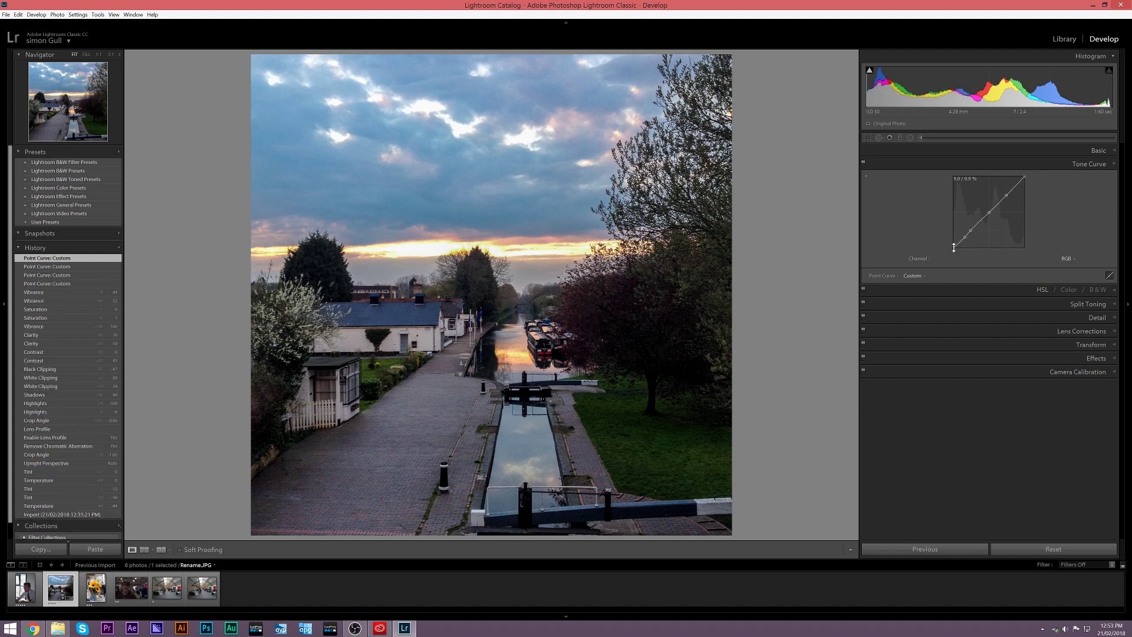
left_click_drag(954, 247, 955, 240)
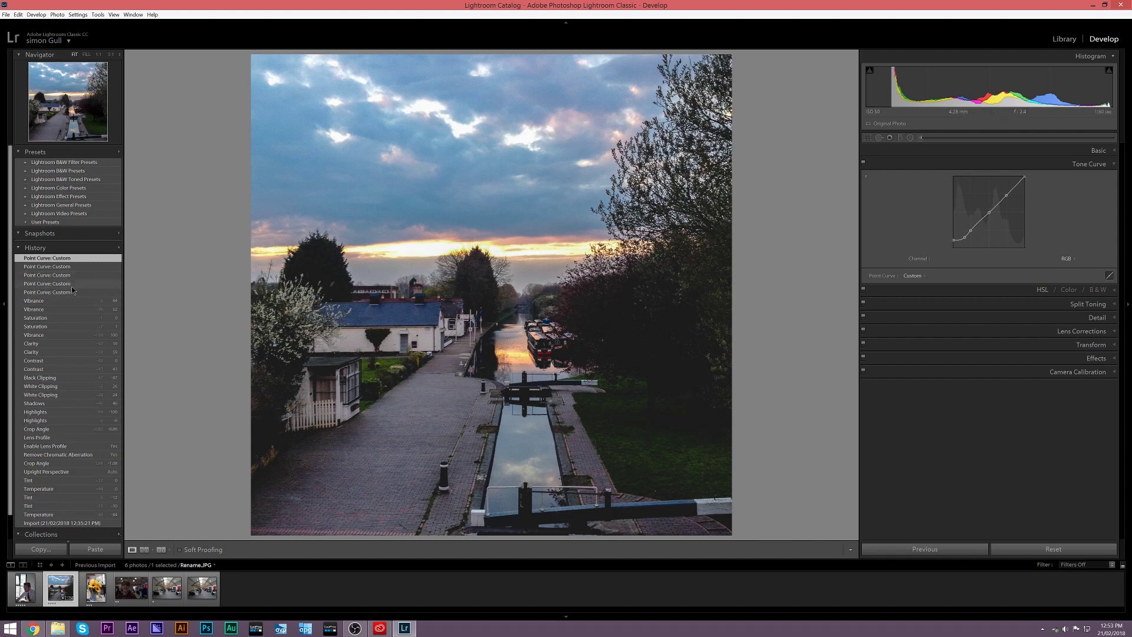
left_click(59, 300)
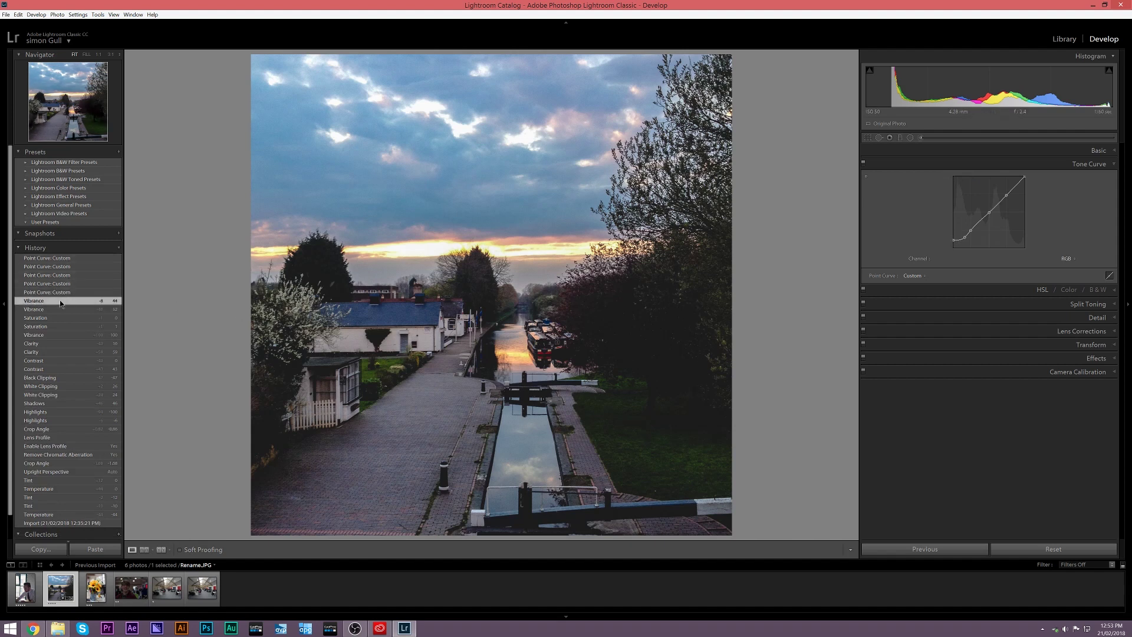
left_click(51, 258)
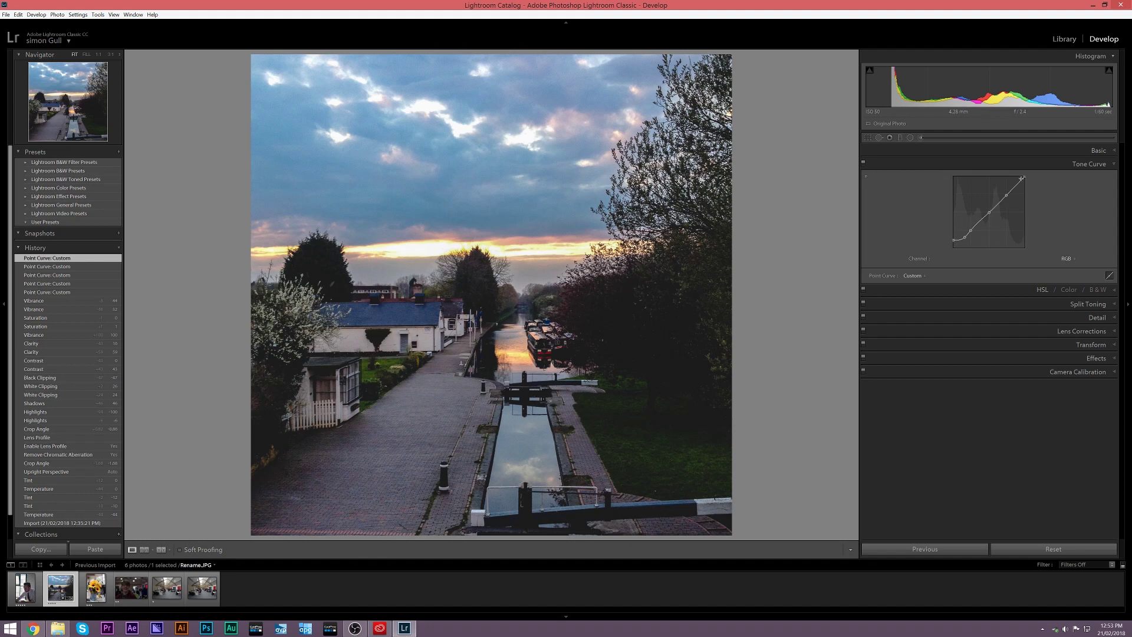
View the tone curve's Red and Green channels
left_click(1067, 259)
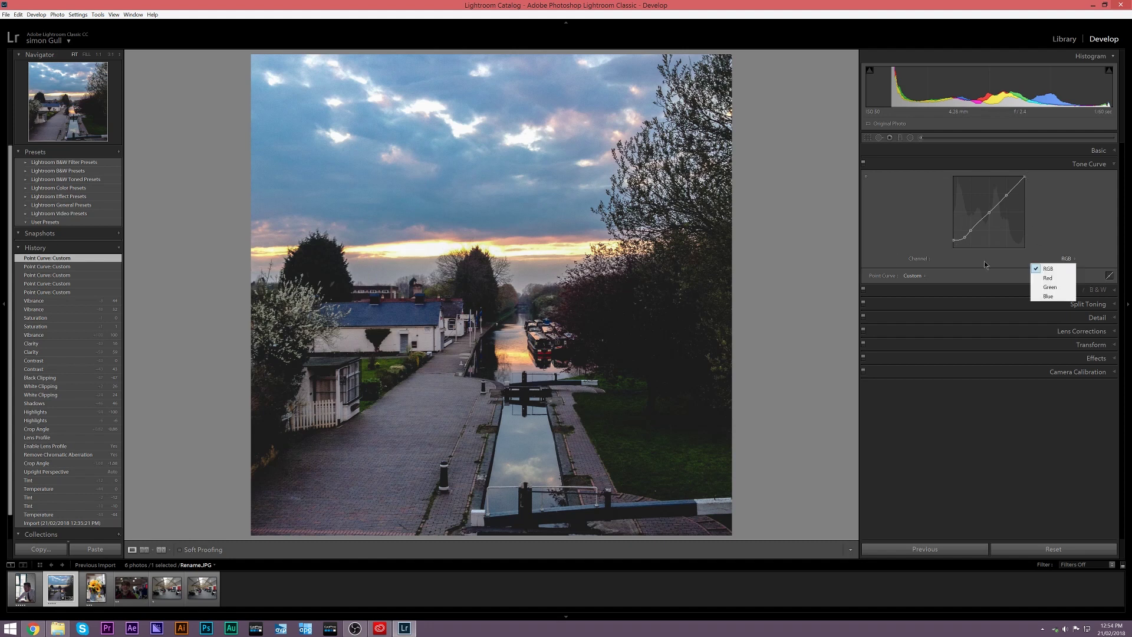
left_click(1059, 280)
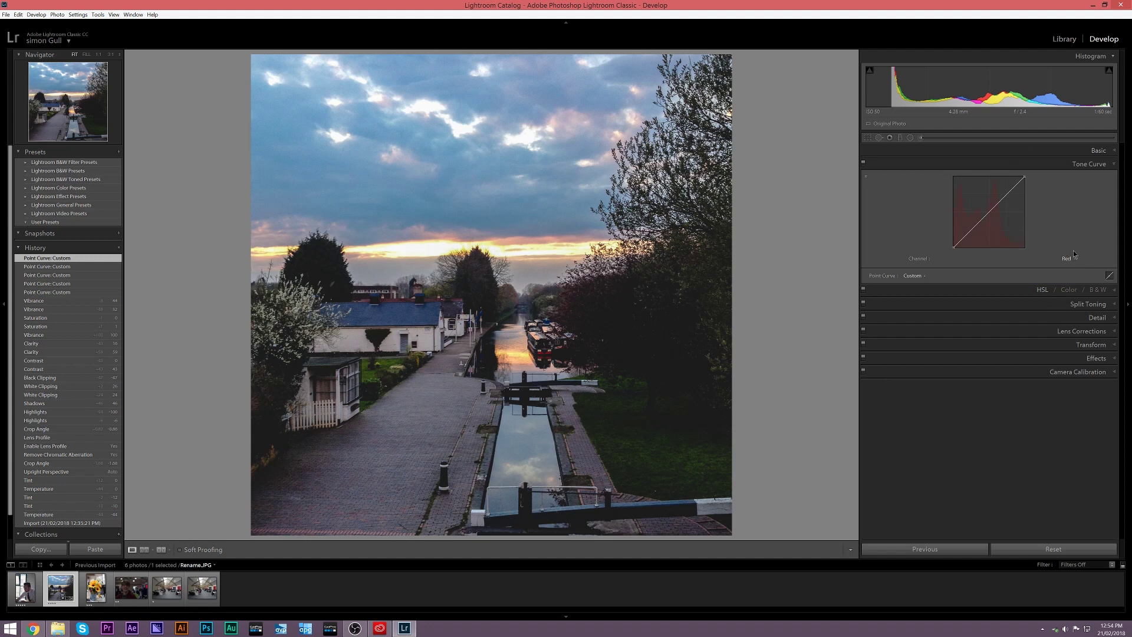
left_click(1068, 259)
left_click(1050, 287)
Add four points from highlights to deep shadows along the tone curve's Blue channel
left_click(1067, 259)
left_click(1056, 294)
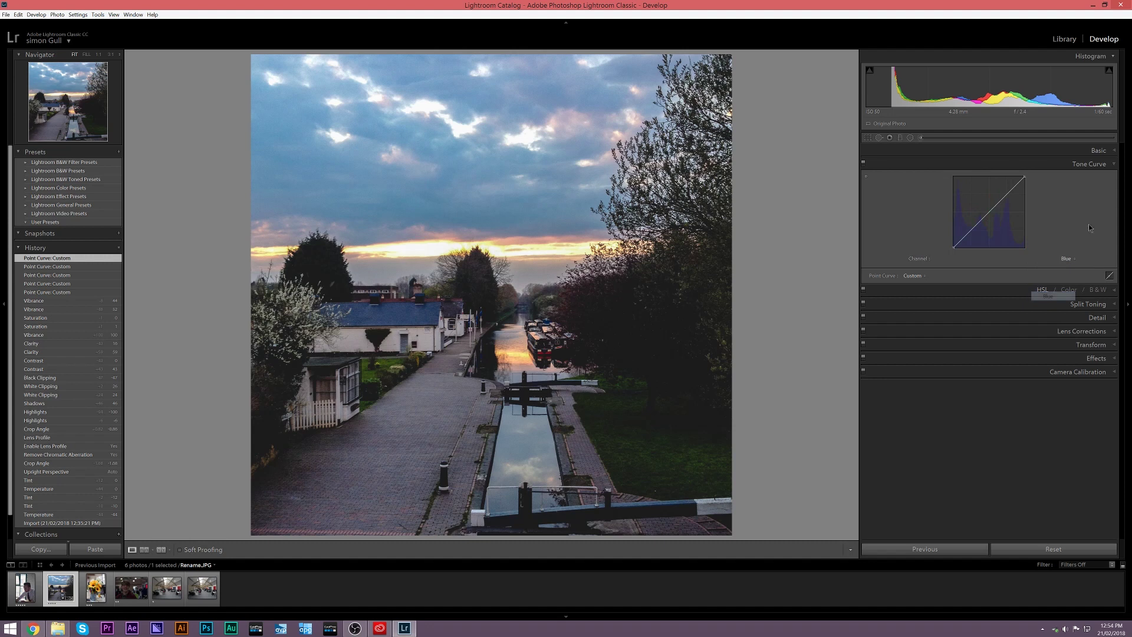
left_click(1007, 194)
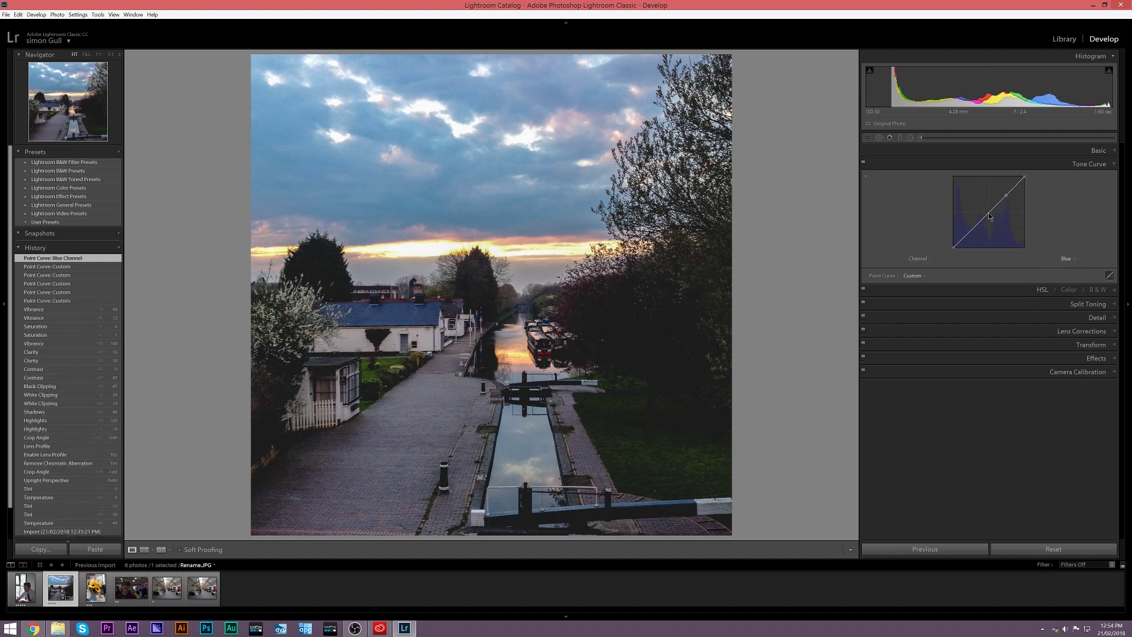
left_click(989, 213)
left_click(971, 232)
left_click(963, 238)
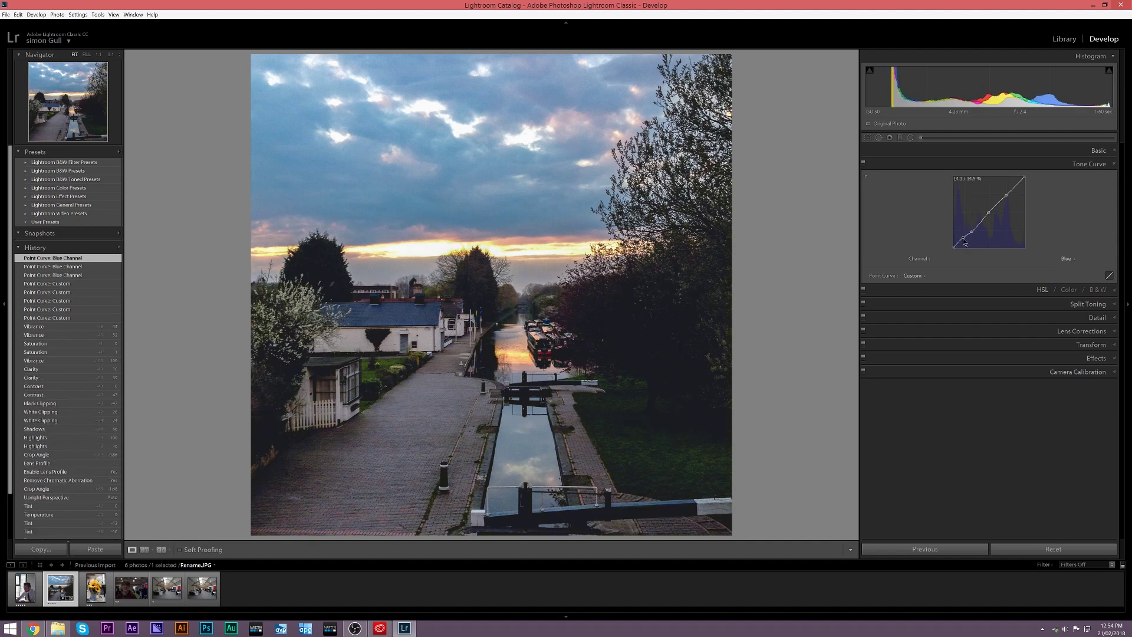
Add shadow, midtone and highlight points to the tone curve's Red channel and raise its brightest section
left_click(1068, 258)
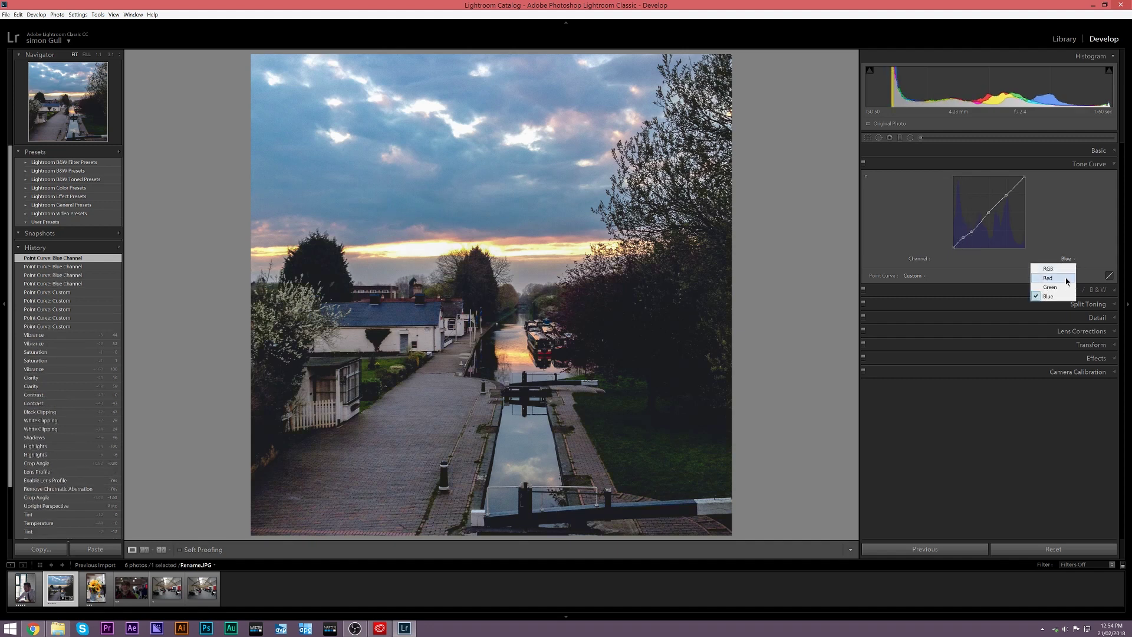
left_click(1063, 279)
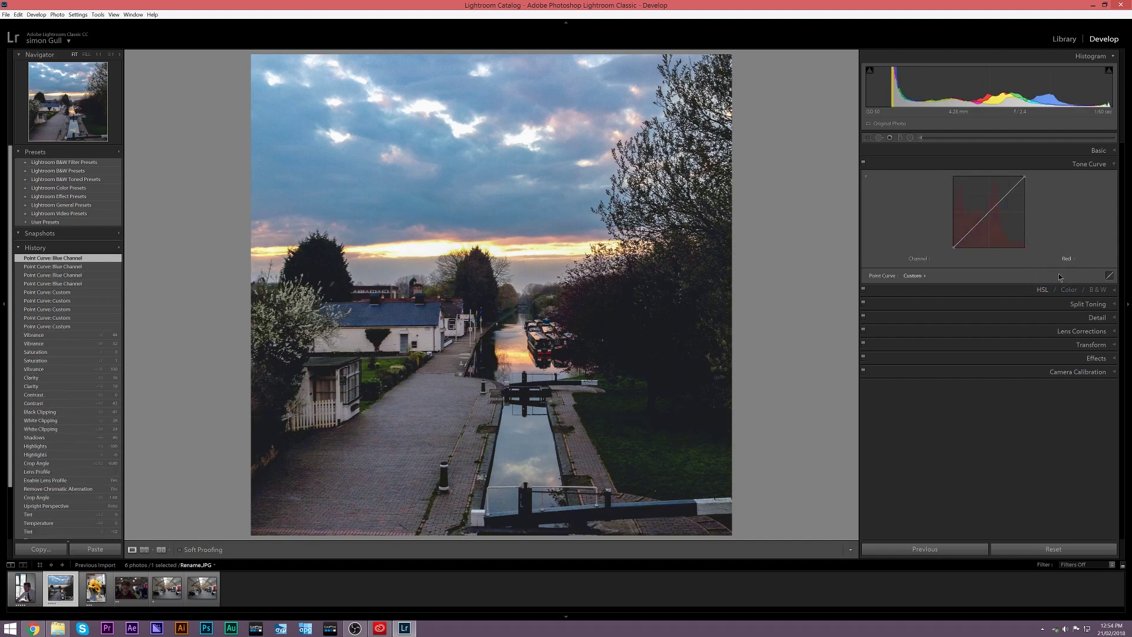
left_click(971, 231)
left_click(990, 212)
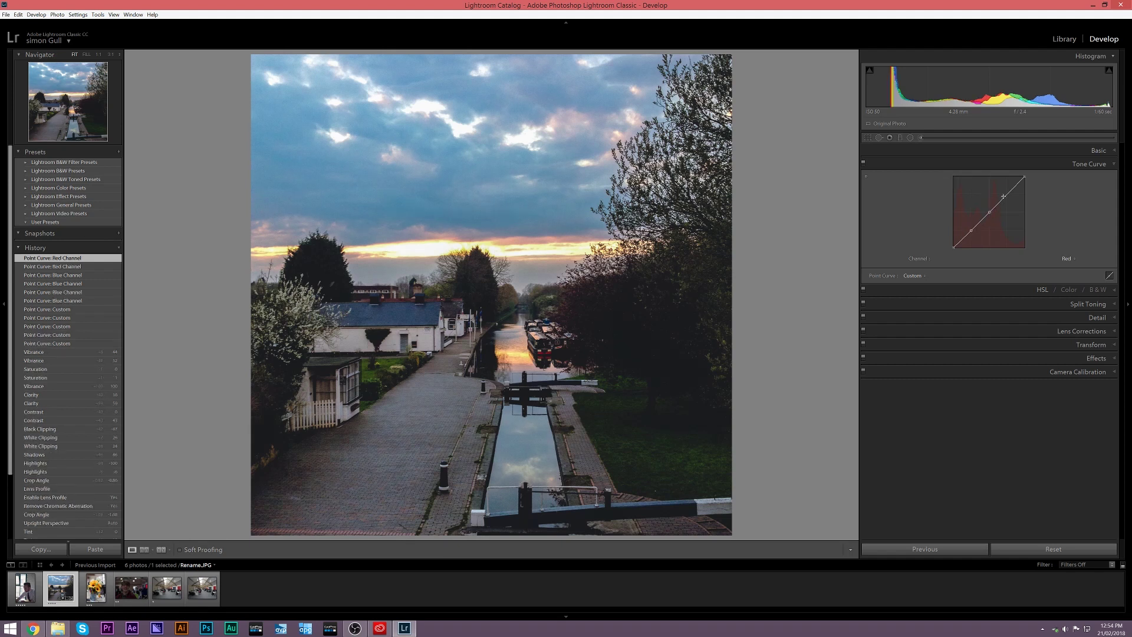
left_click(1007, 194)
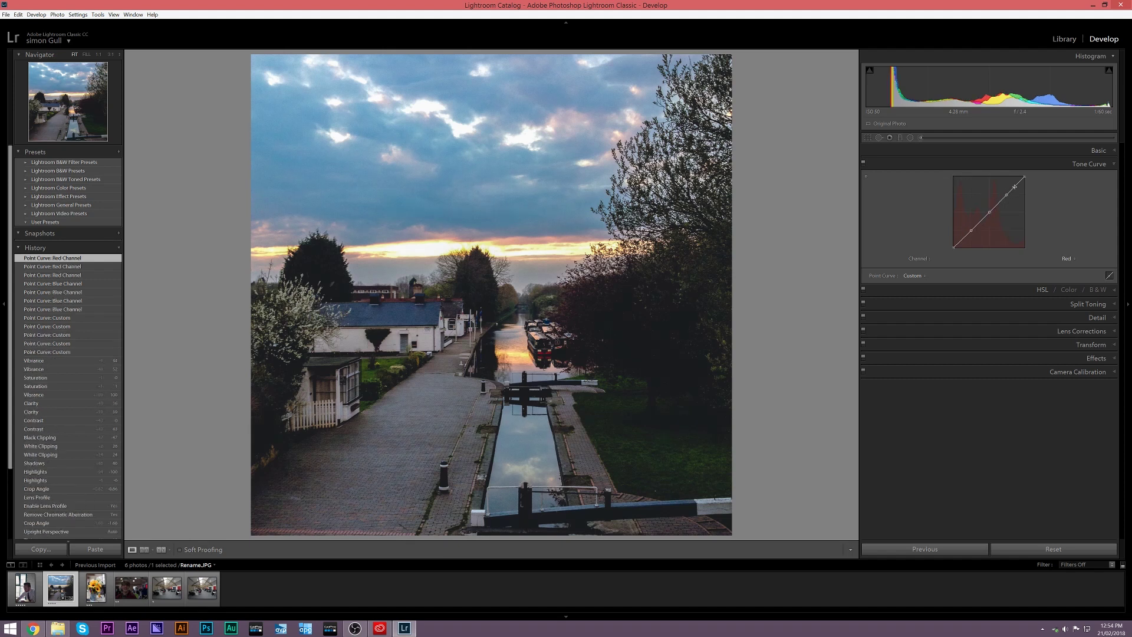
left_click_drag(1015, 188, 1014, 191)
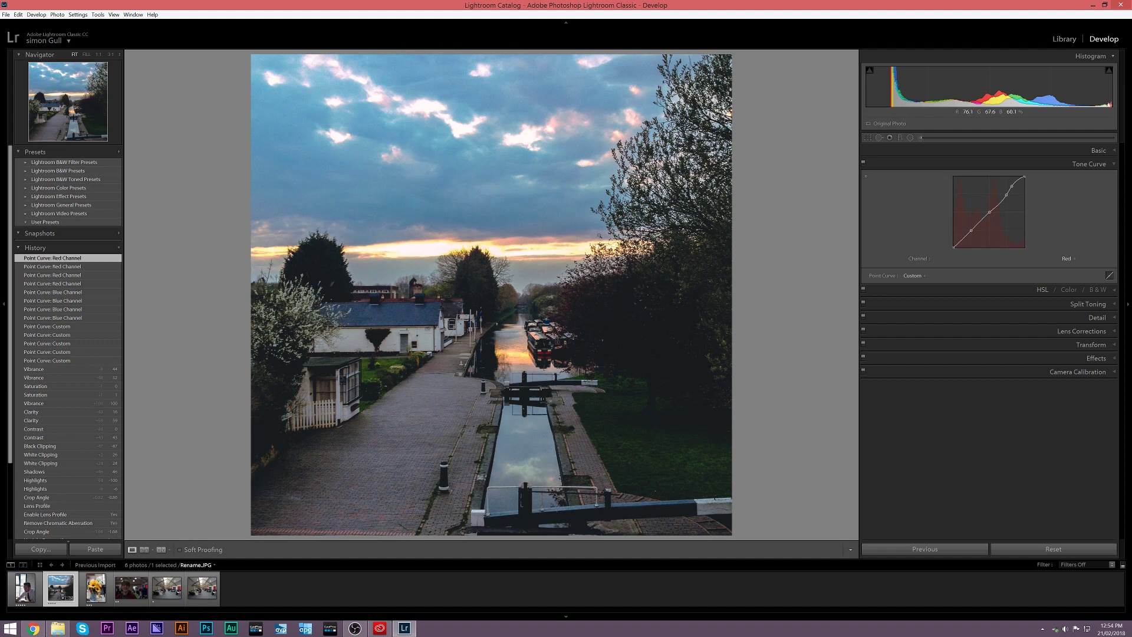
Set the HSL Red hue to -29 after testing extreme values, and set the Blue hue to +21
left_click(1112, 165)
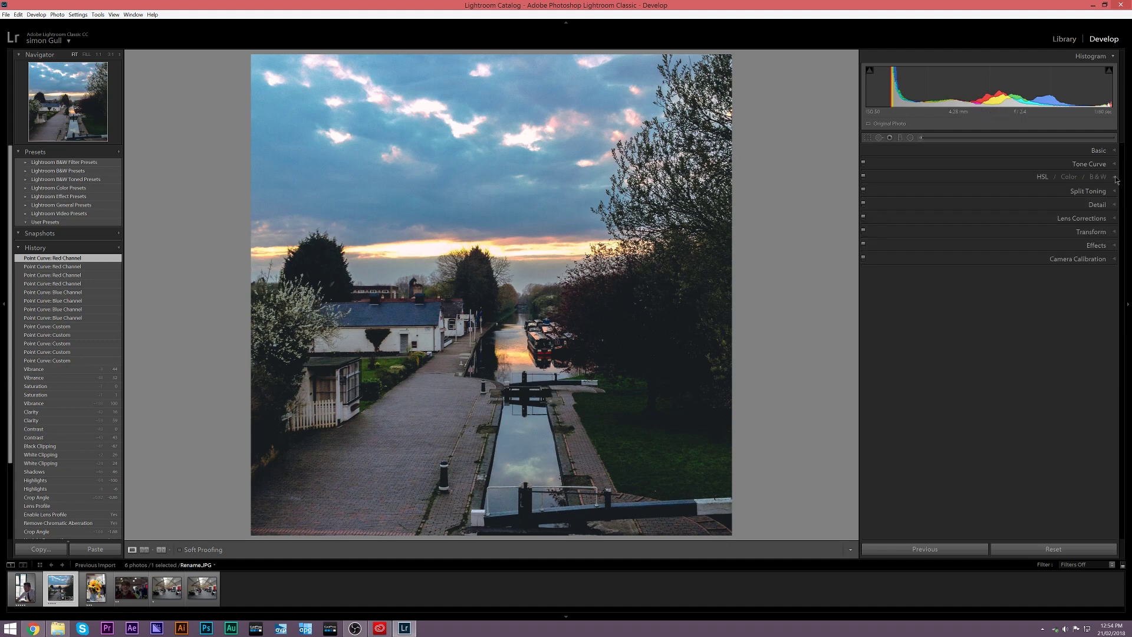
left_click(1115, 177)
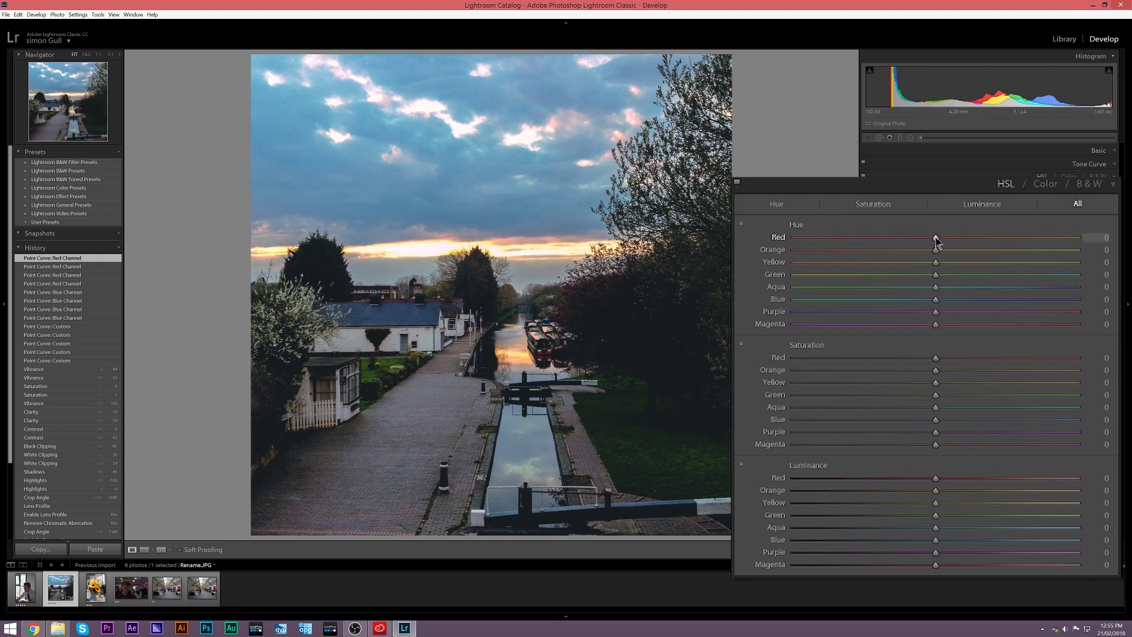
left_click_drag(938, 242, 780, 255)
scroll(967, 233, "up", 7)
scroll(967, 233, "up", 12)
left_click_drag(1081, 219, 1020, 201)
left_click_drag(900, 218, 1029, 208)
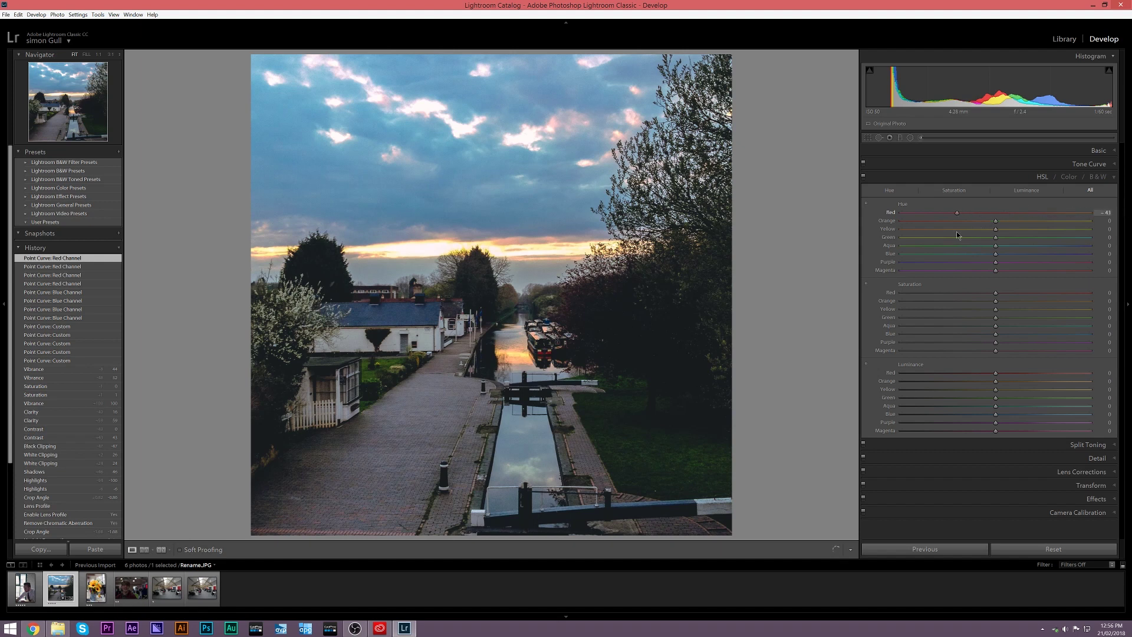
left_click_drag(956, 236, 938, 234)
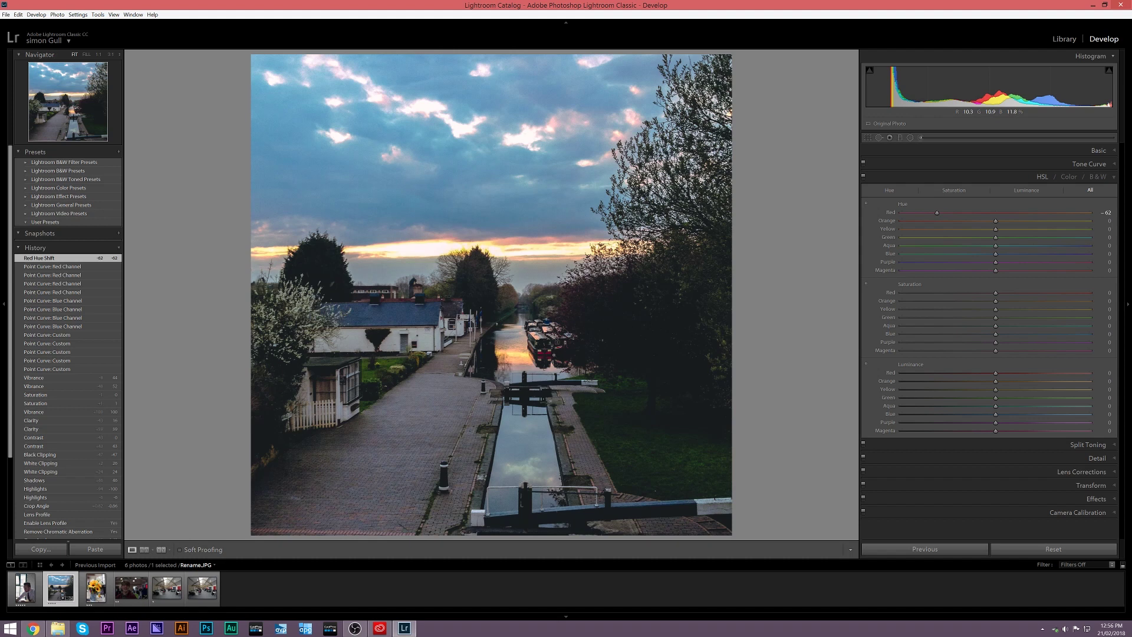
left_click_drag(936, 214, 1114, 224)
left_click_drag(905, 210, 802, 210)
left_click_drag(969, 230, 969, 230)
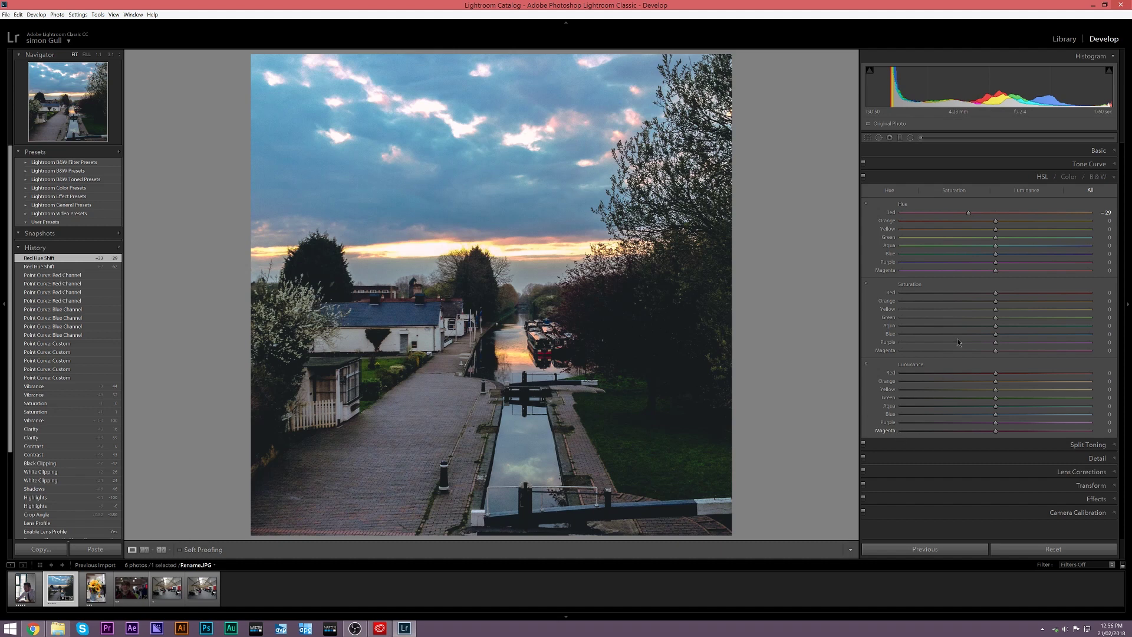
left_click_drag(995, 254, 1013, 274)
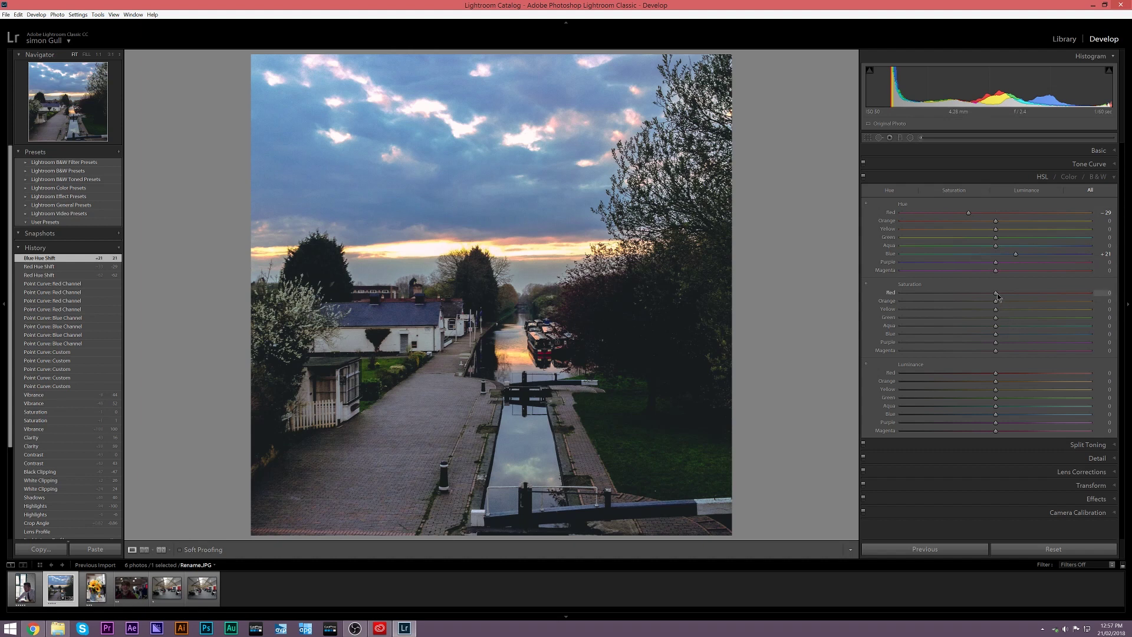
Try changes to the HSL Red saturation, ending at +2
key("Down")
key("Down")
key("Up")
mouse_move(996, 294)
left_mouse_down()
mouse_move(1047, 293)
mouse_move(998, 293)
left_mouse_up()
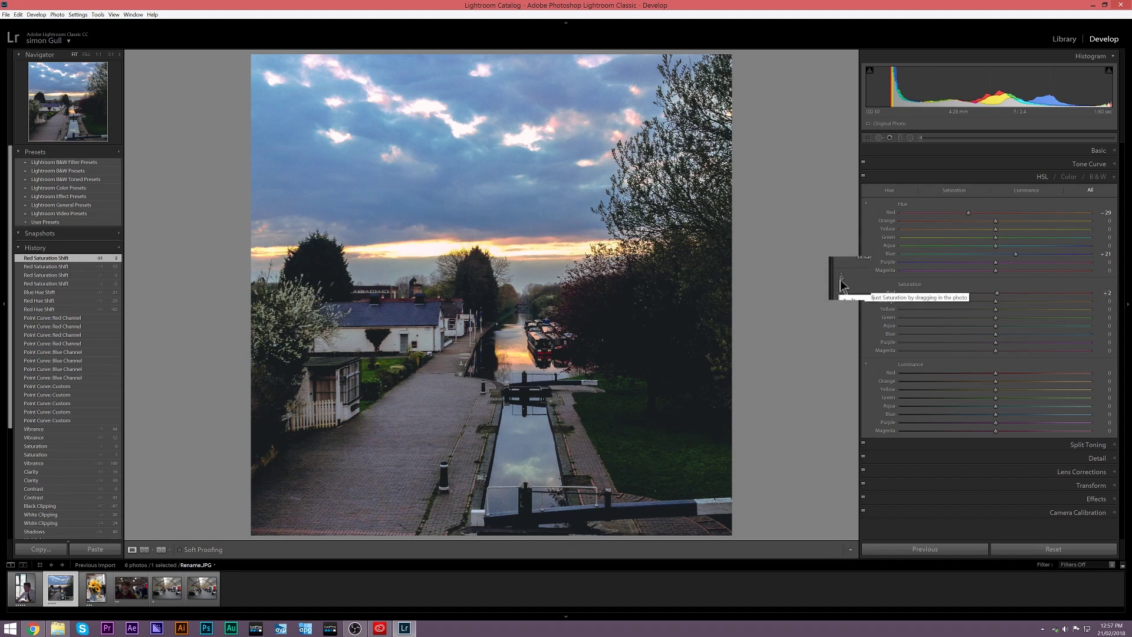
Try targeted saturation adjustments on the sunset sky, giving Orange -9 and Yellow +19, and set Red saturation to +57
left_click(842, 285)
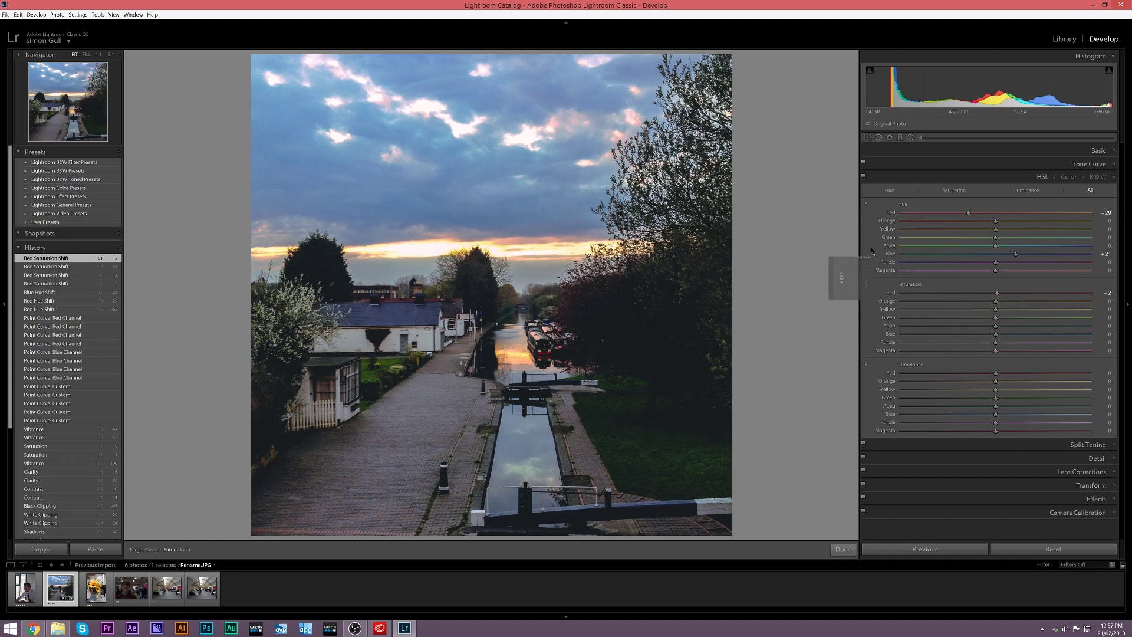
left_click_drag(528, 269, 503, 246)
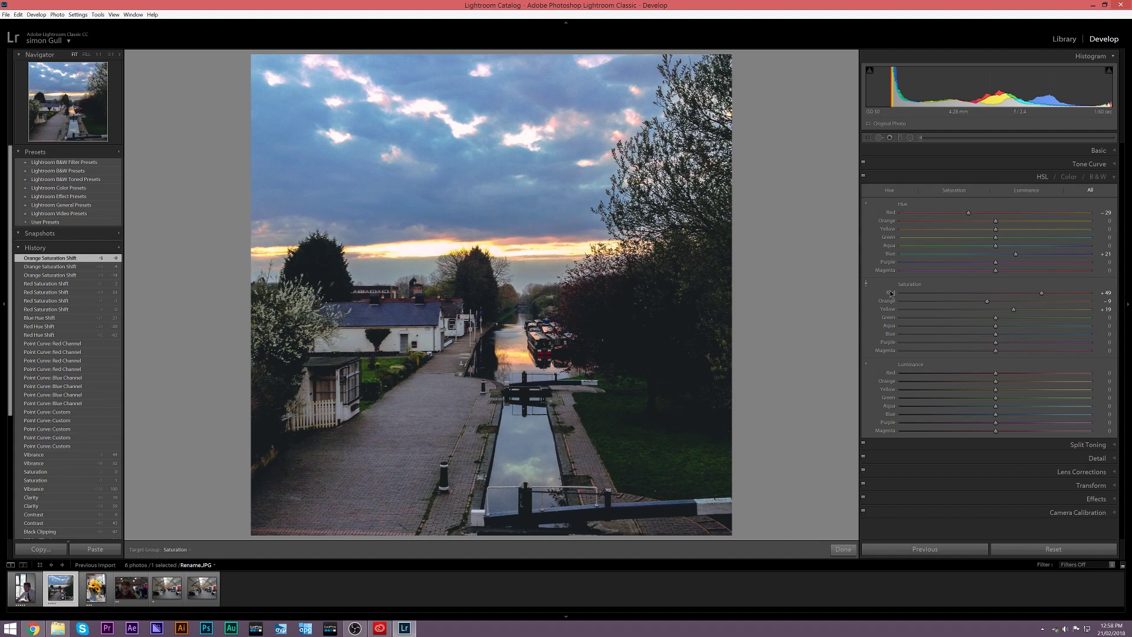
double_click(891, 293)
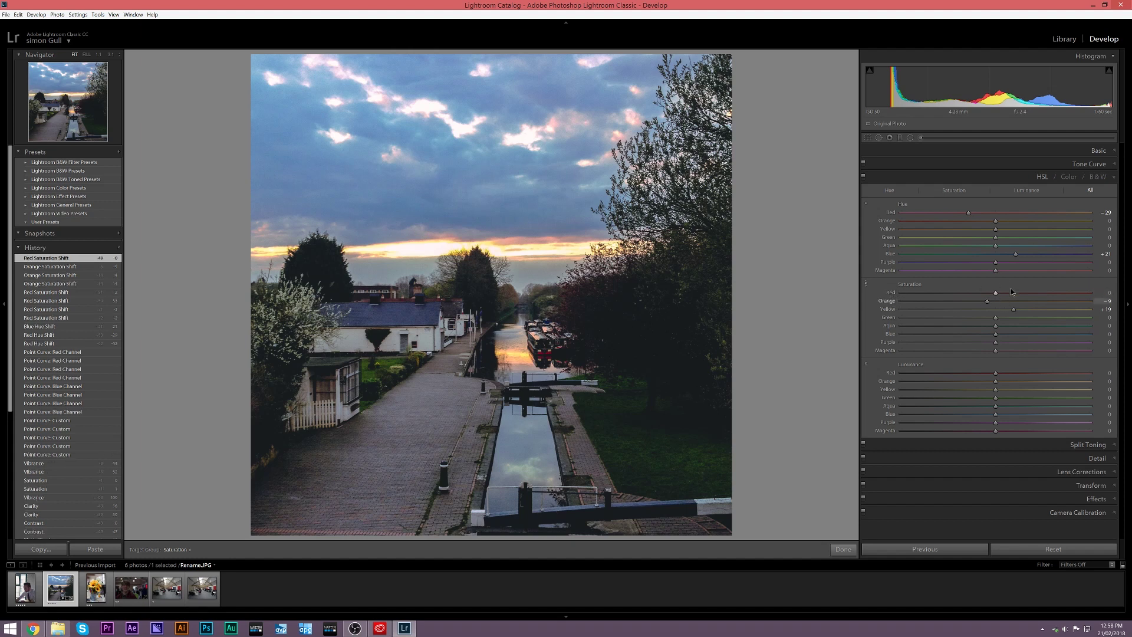
left_click_drag(1034, 293, 1049, 294)
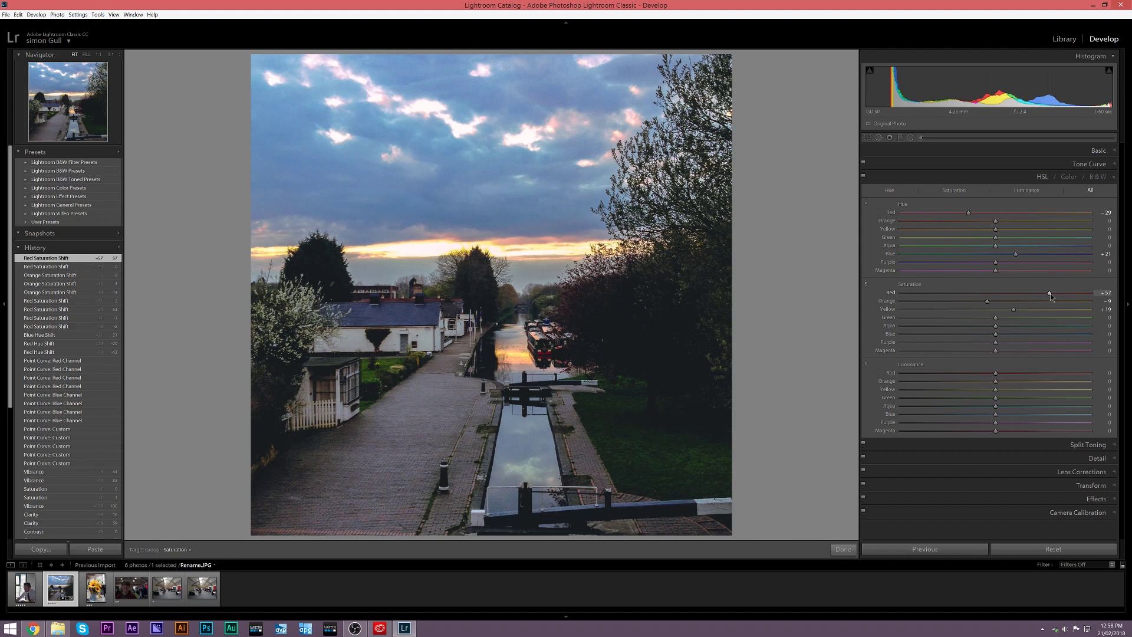
Reset the Red, Orange and Yellow saturation values to 0
double_click(892, 293)
double_click(892, 301)
double_click(889, 309)
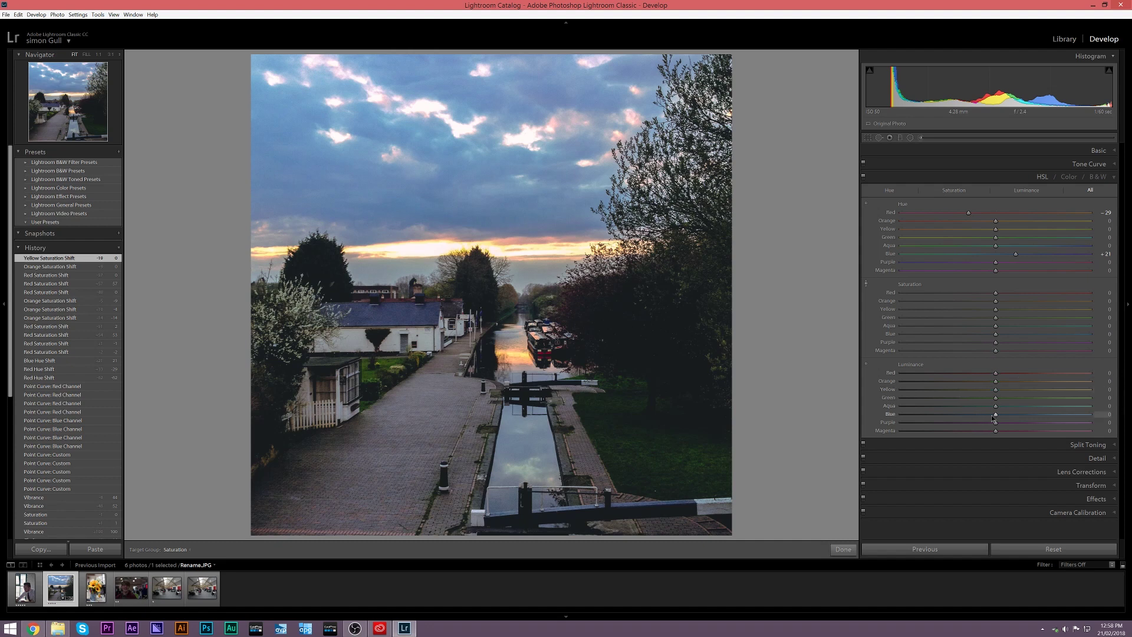
Set the HSL Blue luminance to +1 and open the Split Toning settings
mouse_move(994, 417)
left_mouse_down()
mouse_move(916, 418)
mouse_move(1025, 412)
mouse_move(1098, 425)
mouse_move(996, 422)
left_mouse_up()
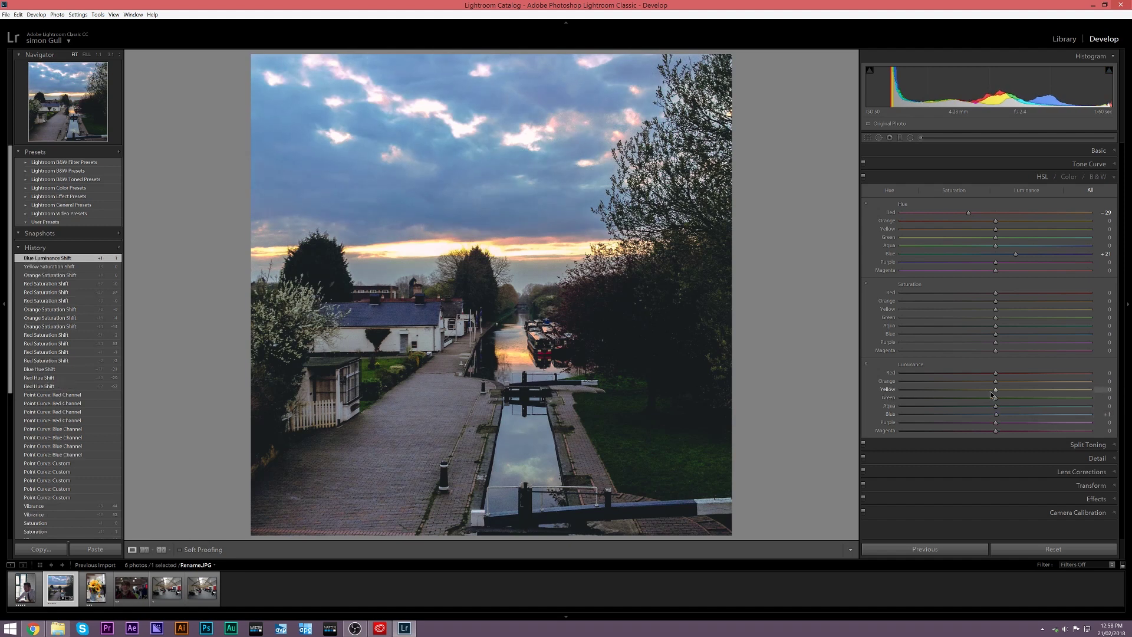
left_click(1114, 177)
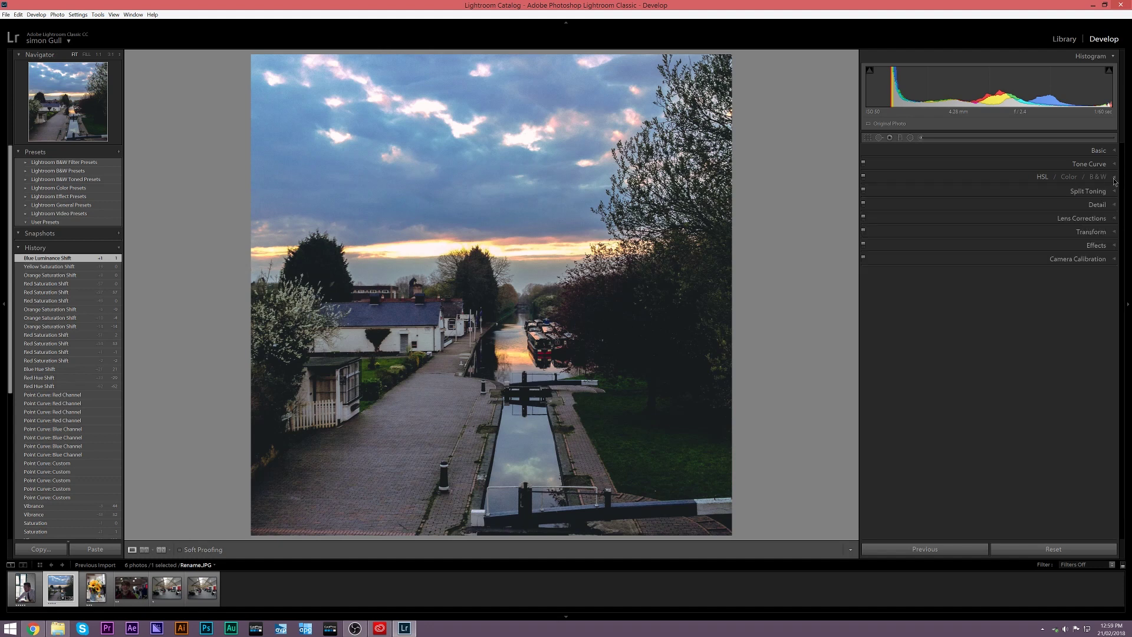
left_click(1114, 190)
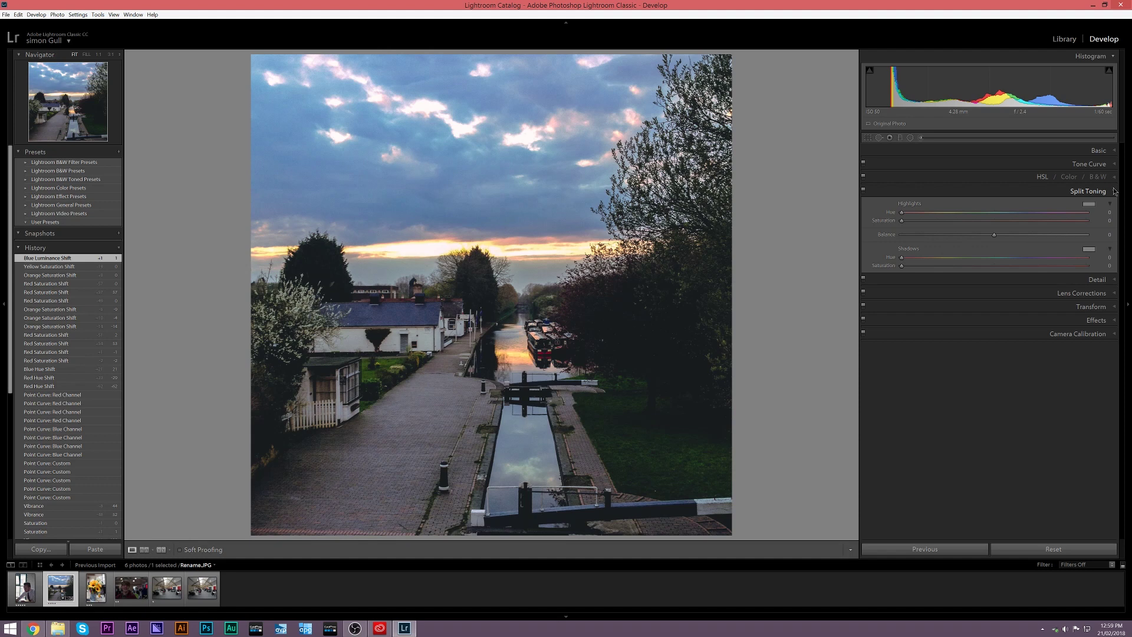
Reset the point curve to Linear and show the tone curve's Blue channel
left_click(864, 168)
left_click(1066, 259)
left_click(1053, 292)
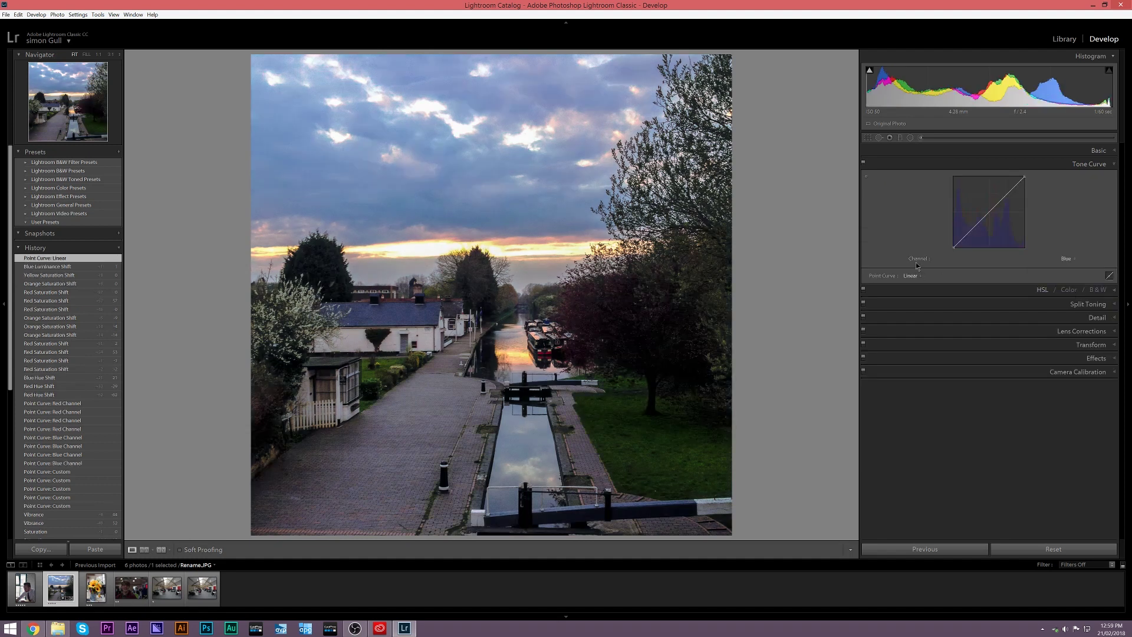
Switch the tone curve to the RGB channel and shape a custom S-curve with lifted blacks
left_click(1067, 258)
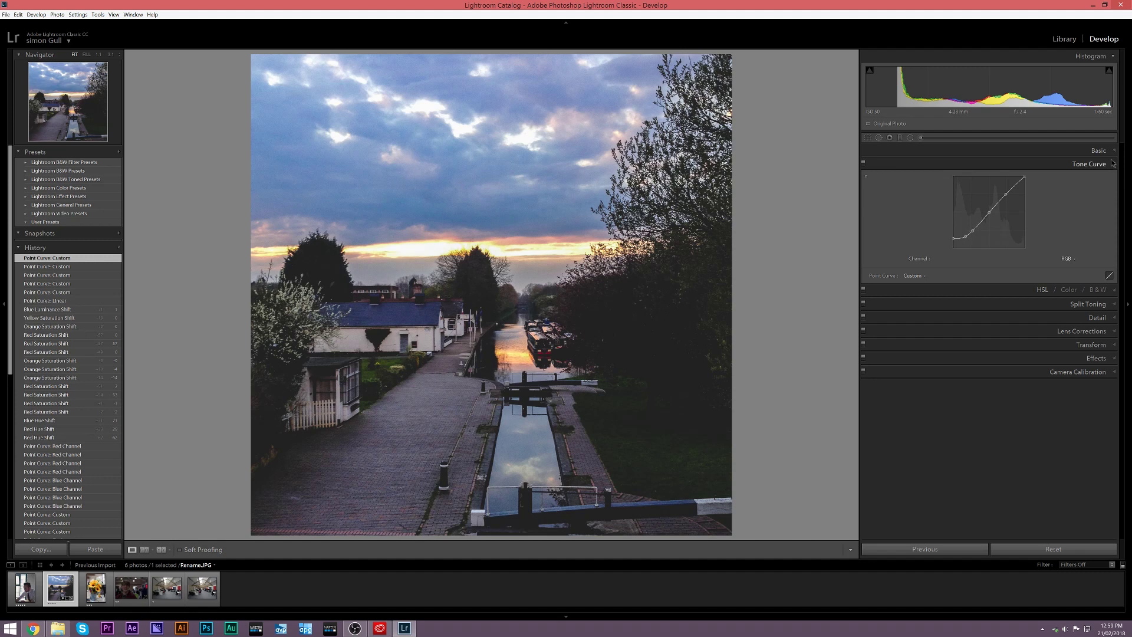
left_click(1116, 164)
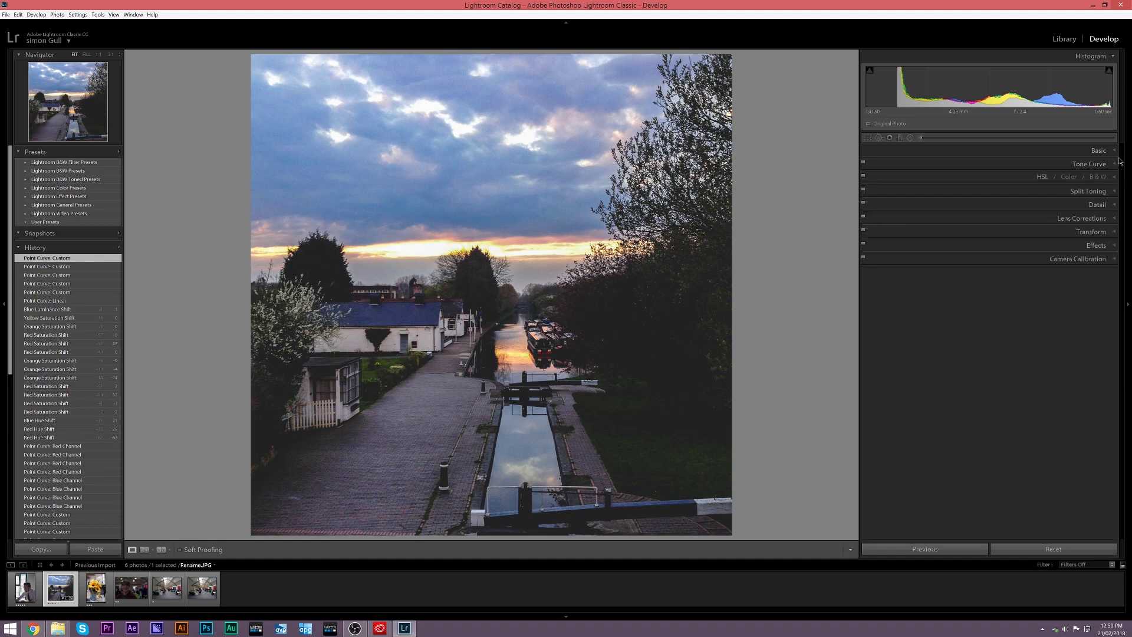
Apply split toning with highlight Hue 0 and Saturation 4, and shadow Hue 229 and Saturation 6
left_click(1111, 193)
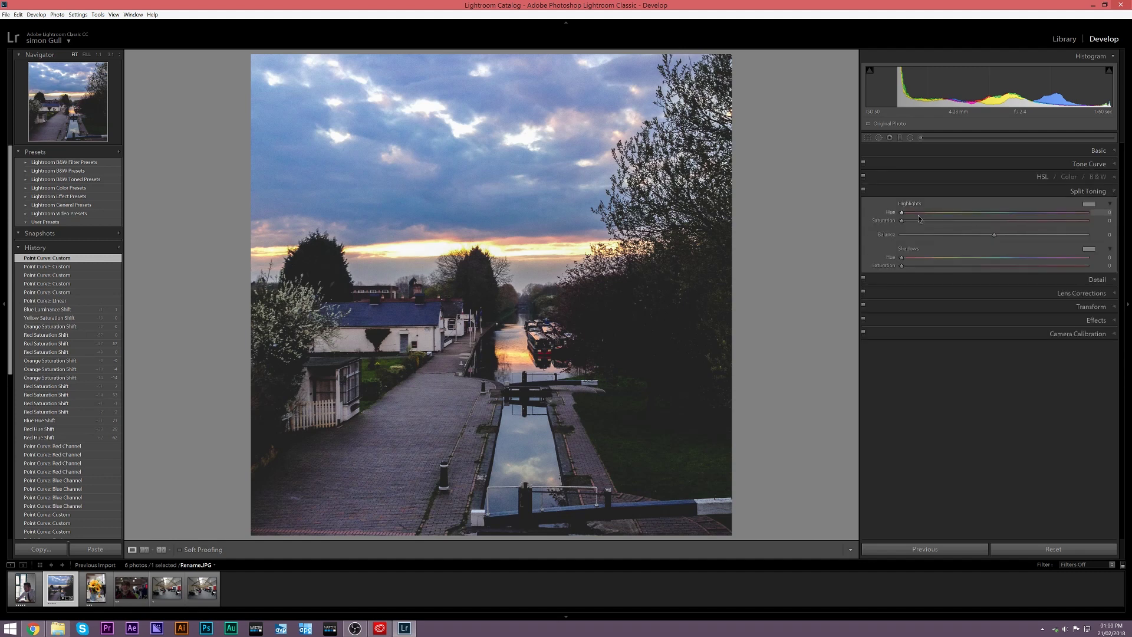
double_click(901, 212)
mouse_move(902, 222)
left_mouse_down()
mouse_move(949, 224)
mouse_move(912, 231)
left_mouse_up()
left_click_drag(1017, 259, 1020, 258)
left_click_drag(922, 267, 914, 266)
Set the split toning Balance to +44 and the shadow Saturation to 4
left_click_drag(995, 234, 1035, 233)
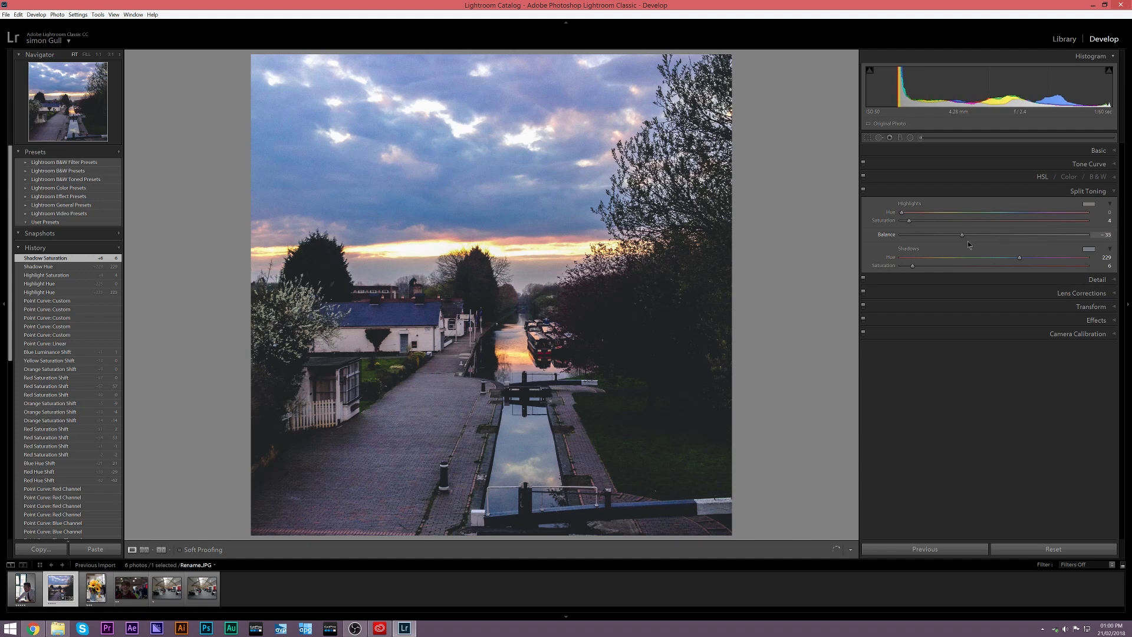
left_click(1025, 234)
left_click_drag(1027, 238, 1036, 238)
left_click_drag(913, 266, 913, 264)
left_click(1116, 191)
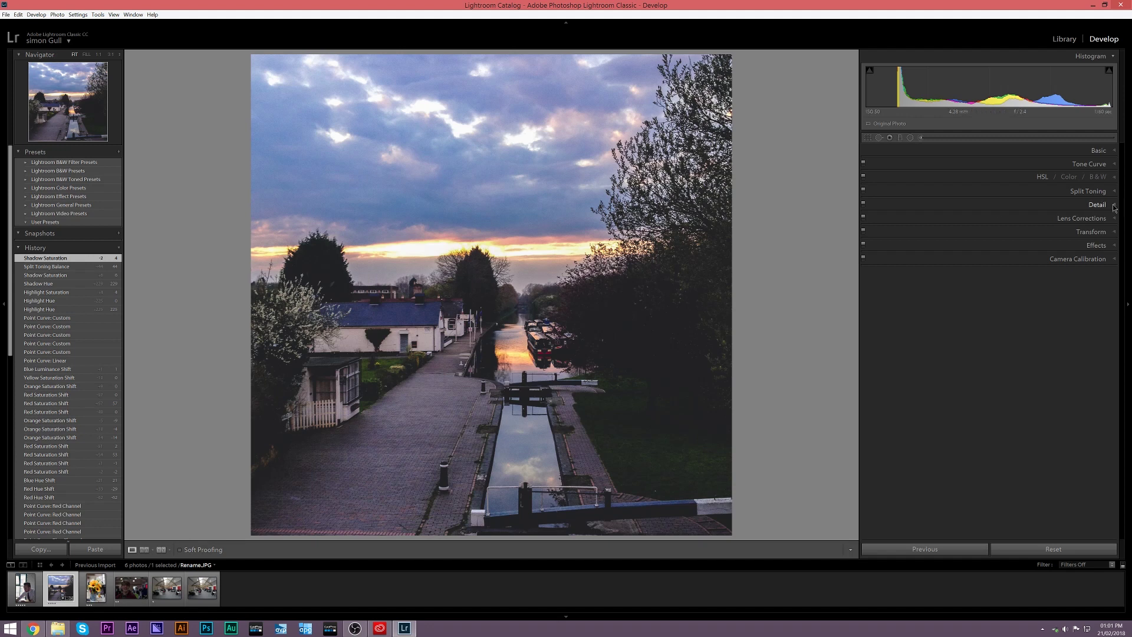
Try a sharpening Amount of 122 on the enlarged photo and reduce it to 25
left_click(1097, 204)
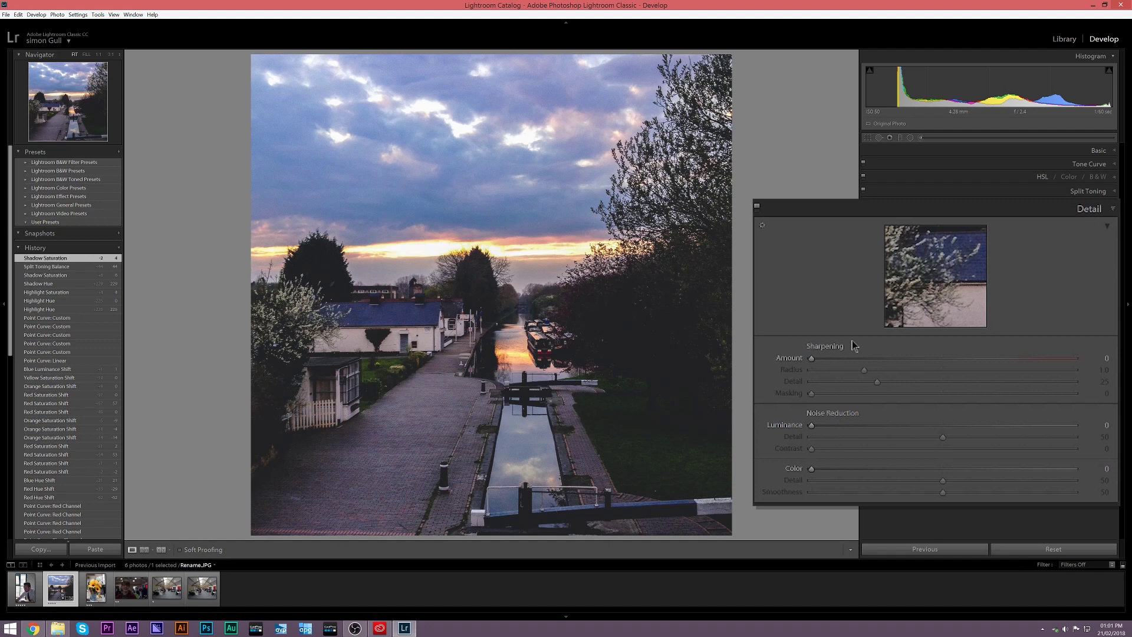
left_click_drag(902, 313, 1051, 310)
left_click(465, 93)
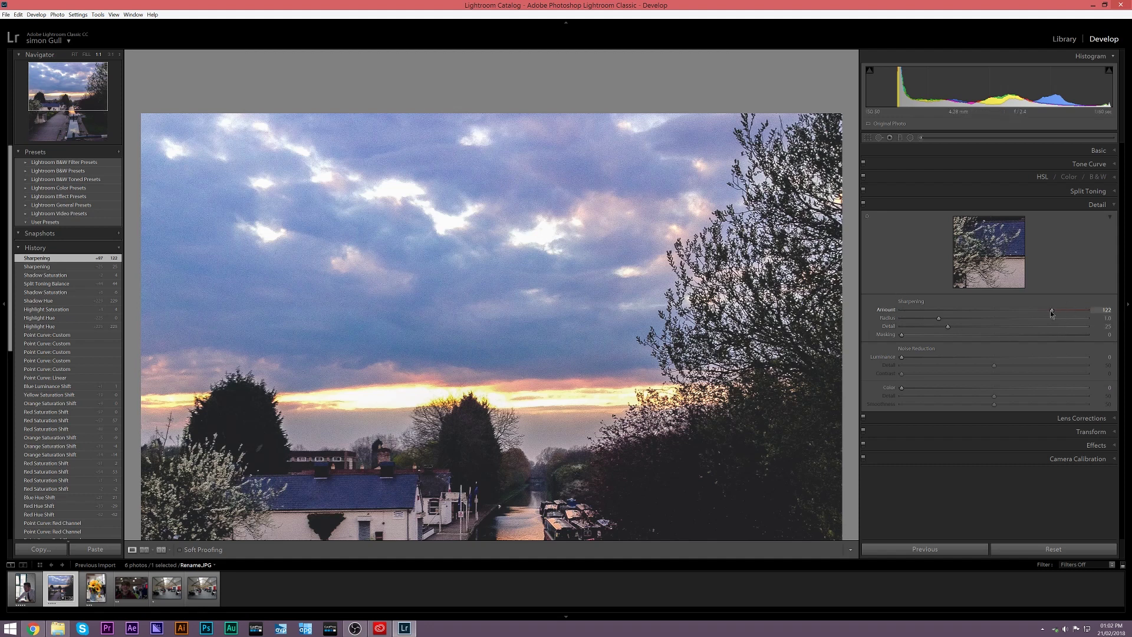
left_click_drag(1051, 313, 932, 318)
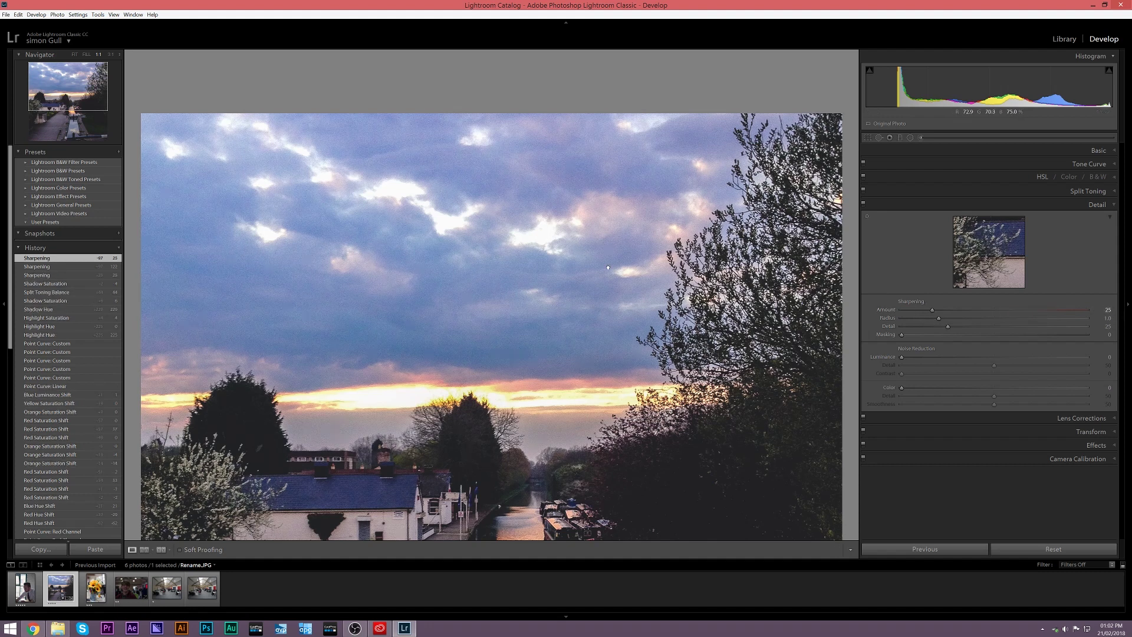
key("z")
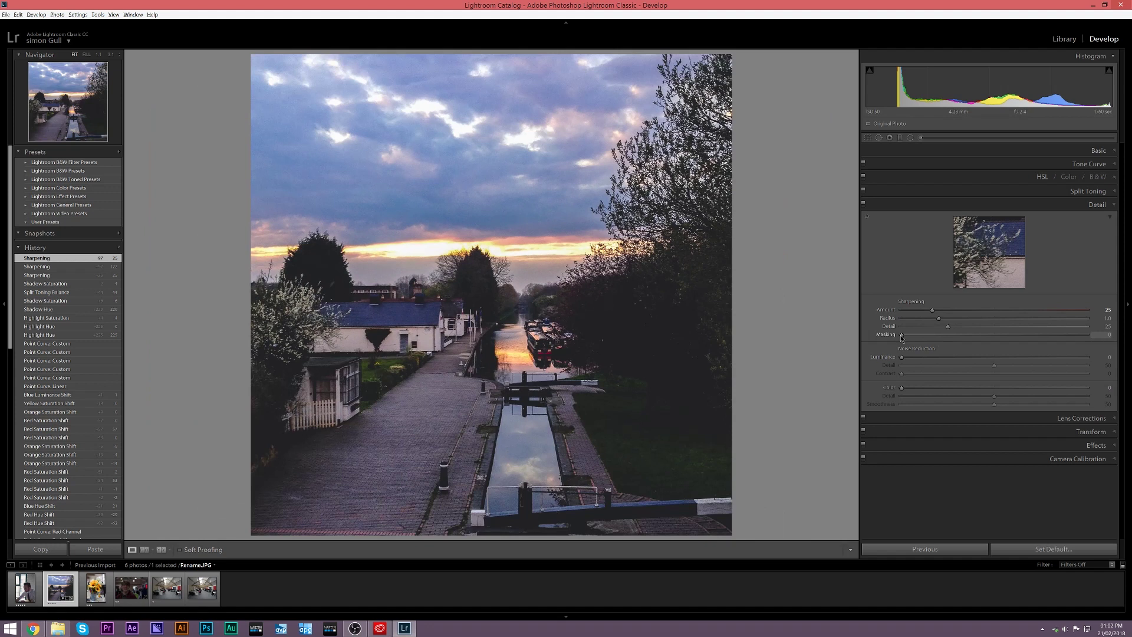
Set the sharpening Masking to 80 while previewing the edge mask
left_click(902, 337, "alt")
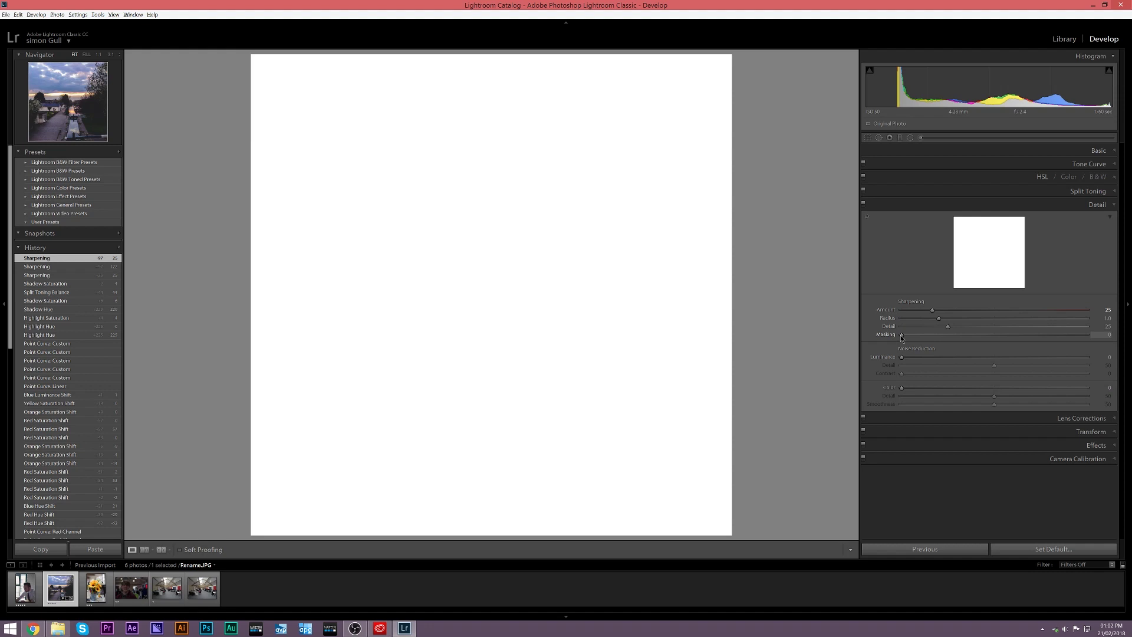
left_click_drag(902, 337, 1067, 350)
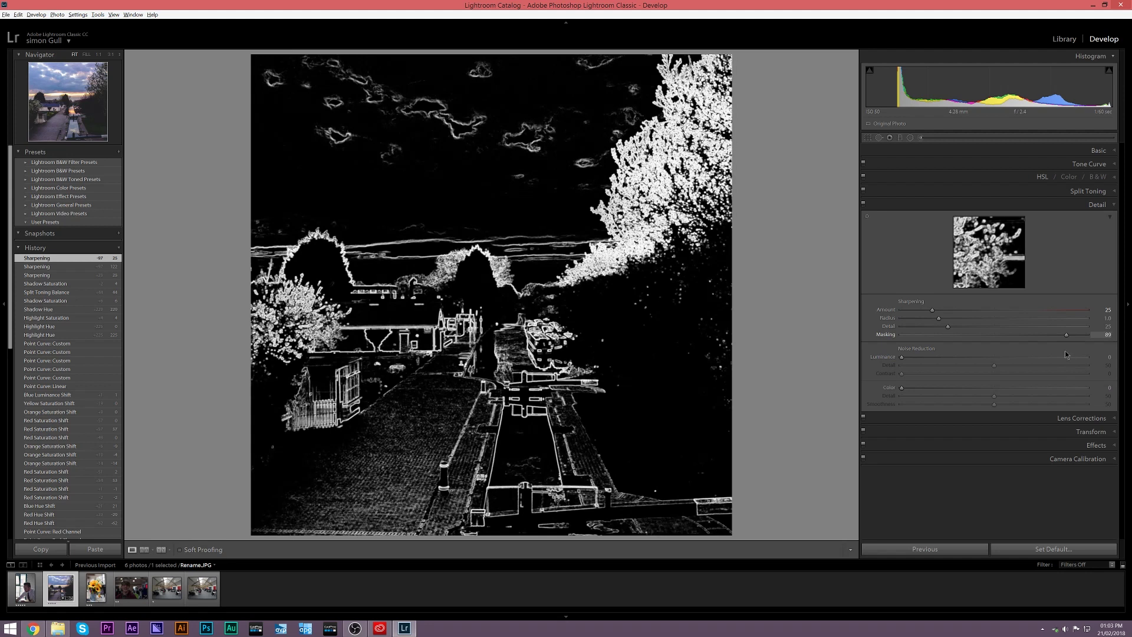
left_click_drag(1066, 351, 1050, 352)
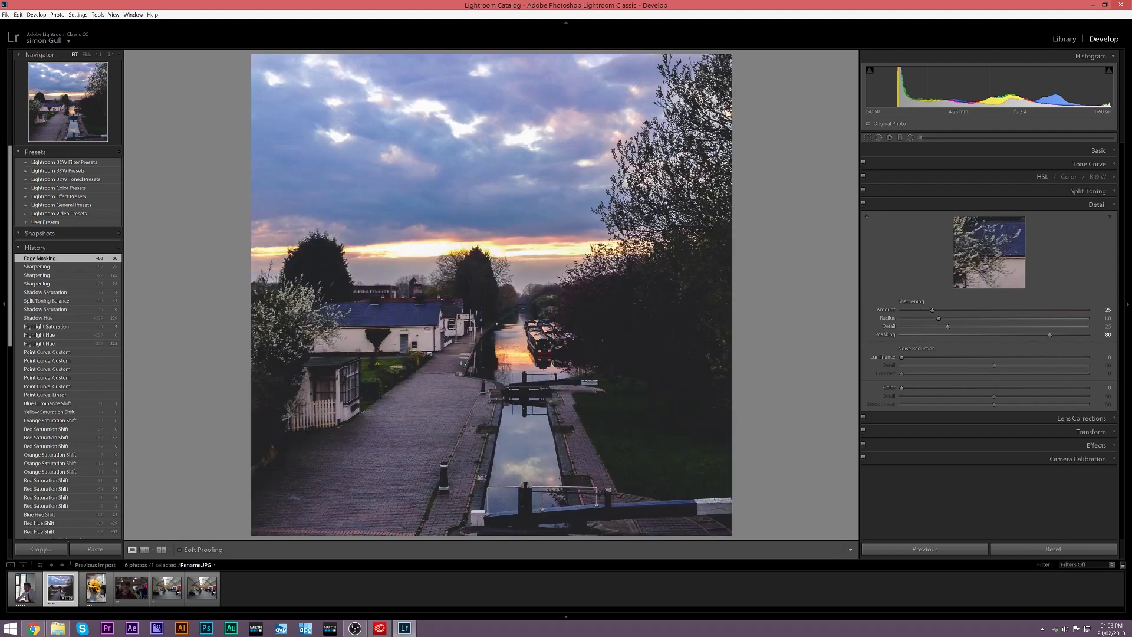
Set the sharpening Radius to 0.6 and Detail to 46 while previewing their effect in grayscale
left_click(939, 321, "alt")
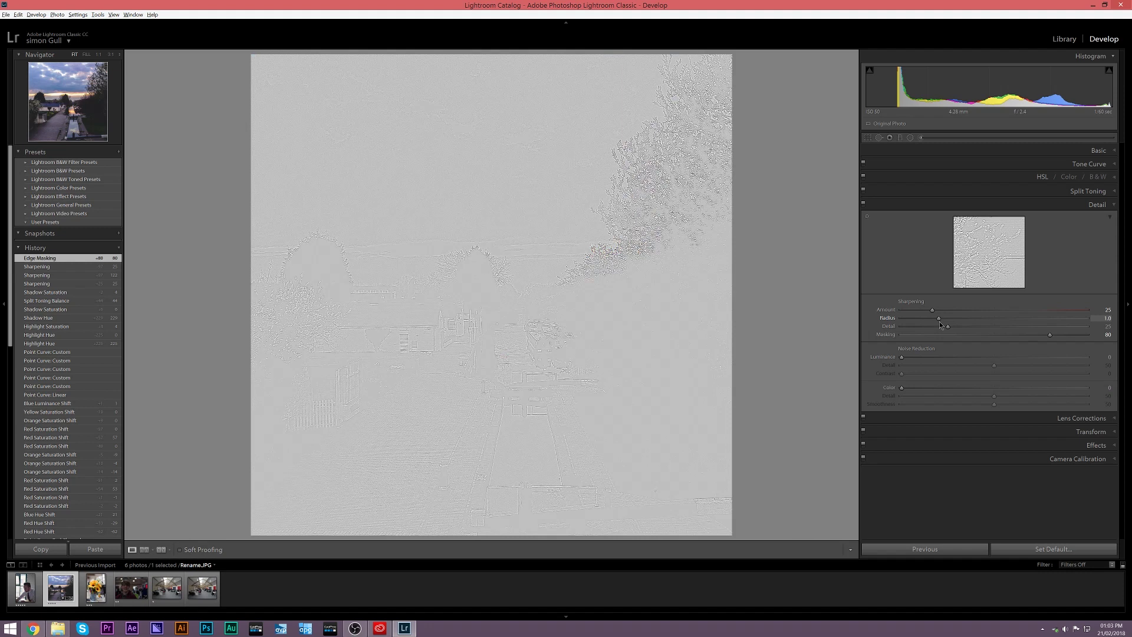
left_click_drag(939, 321, 910, 320)
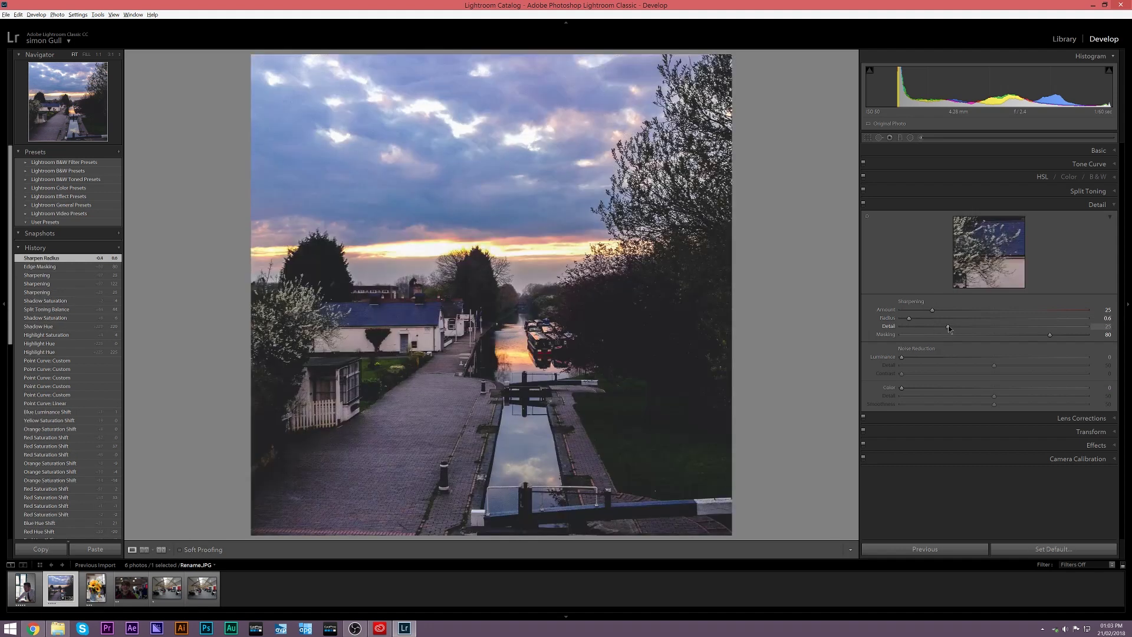
left_click_drag(948, 326, 985, 330)
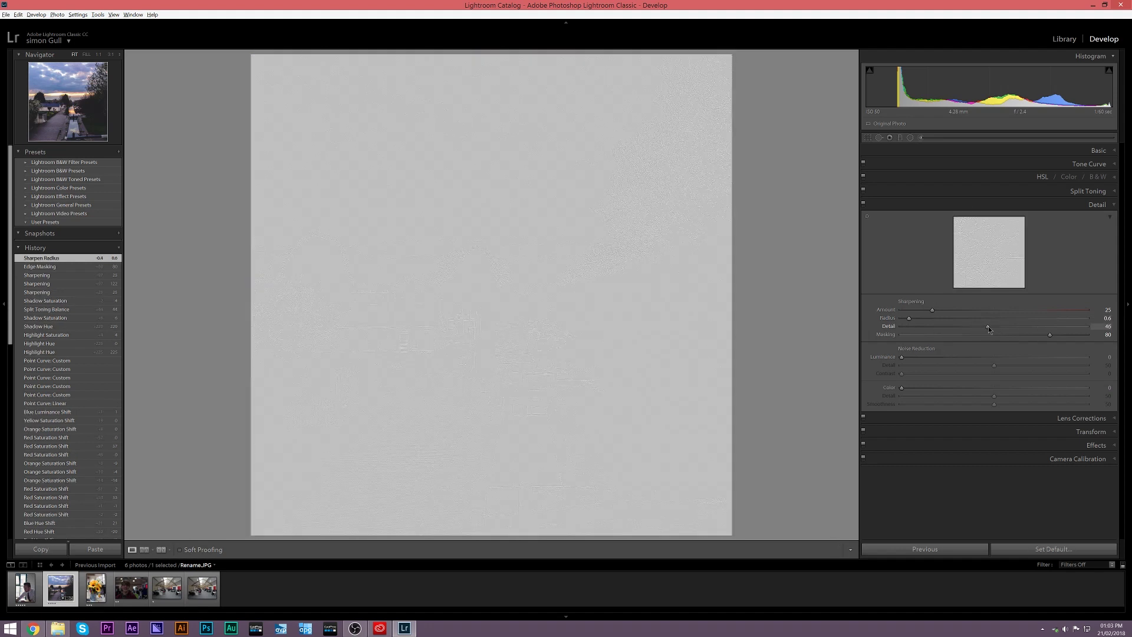
left_click_drag(988, 326, 988, 327)
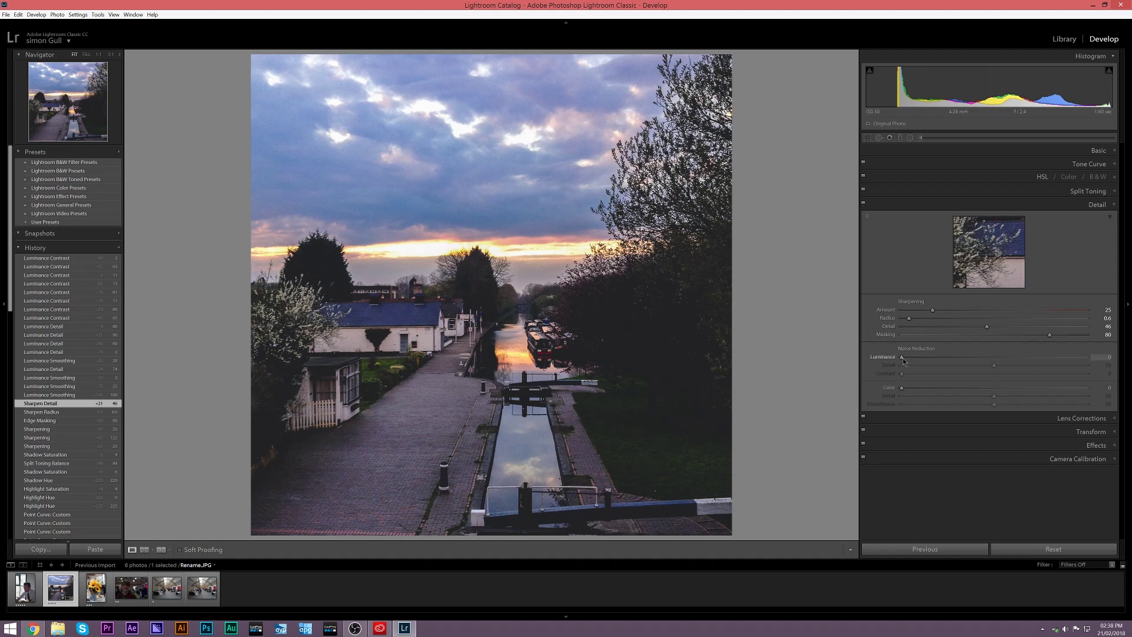
Try Luminance noise reduction at 100, and settle on Luminance 25, Detail 82 and Contrast 30
left_click_drag(902, 358, 1097, 360)
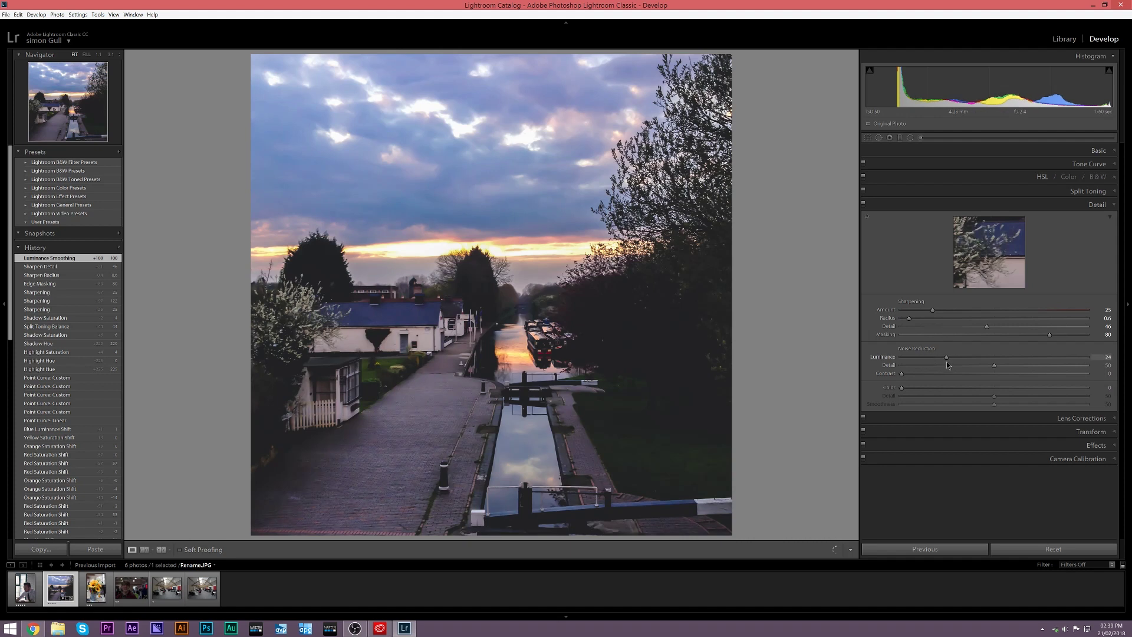
left_click_drag(947, 362, 947, 362)
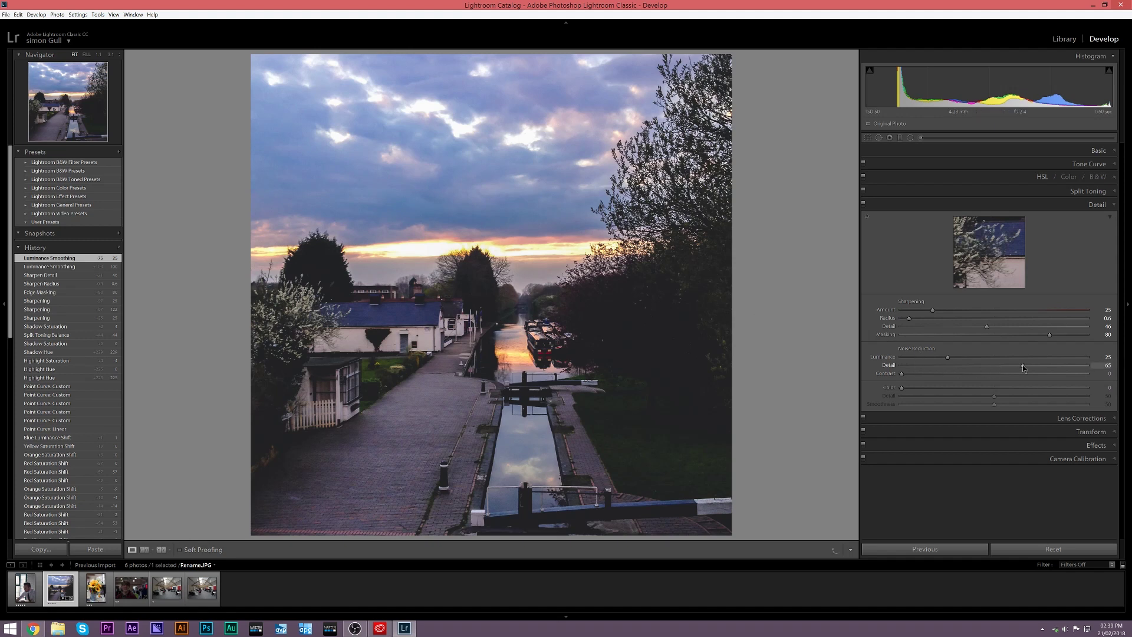
left_click_drag(1038, 365, 1053, 366)
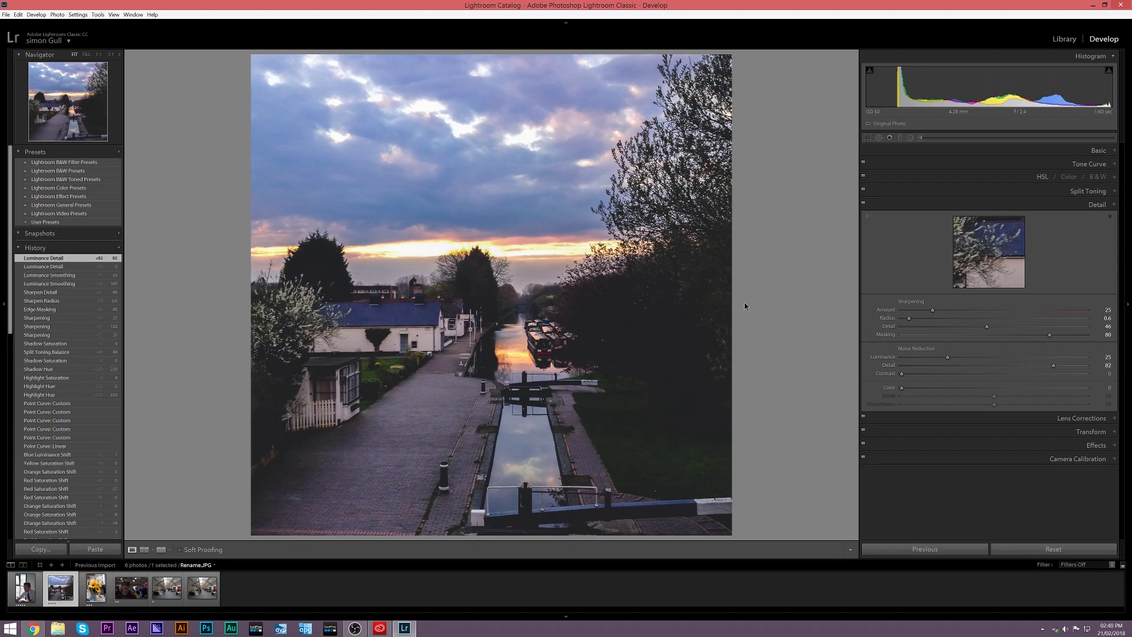
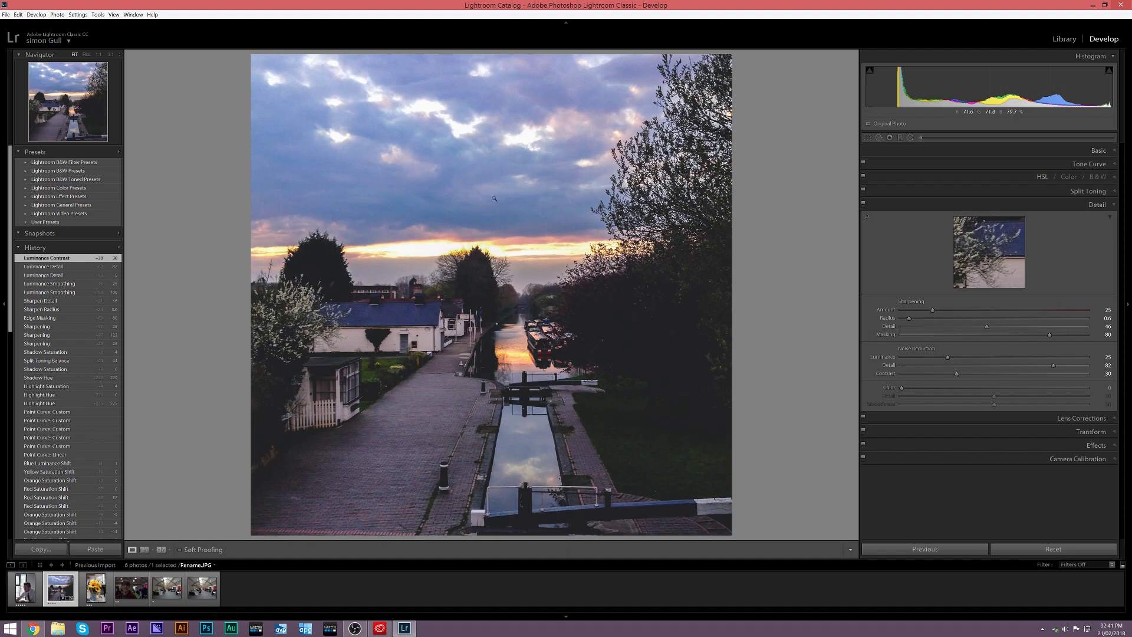
Preview a patch of sky, set noise reduction Color to 67, its Detail to 88 and Smoothness to 58, and lower Luminance to 1
left_click(866, 216)
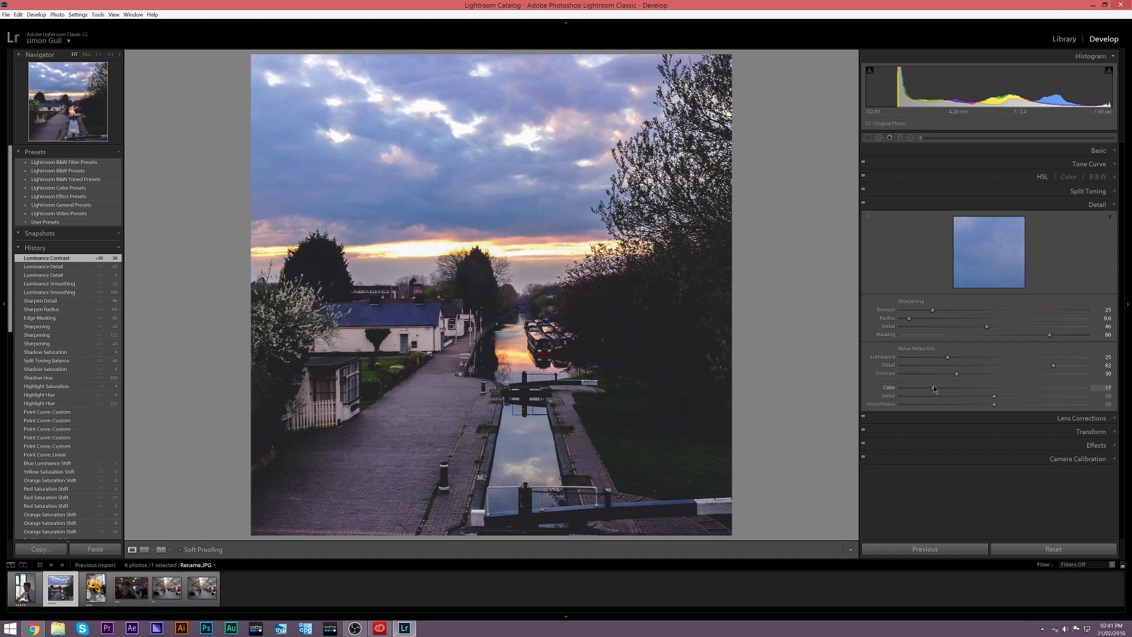
left_click_drag(896, 385, 1019, 370)
left_click_drag(1018, 367, 1026, 384)
left_click_drag(994, 395, 1071, 404)
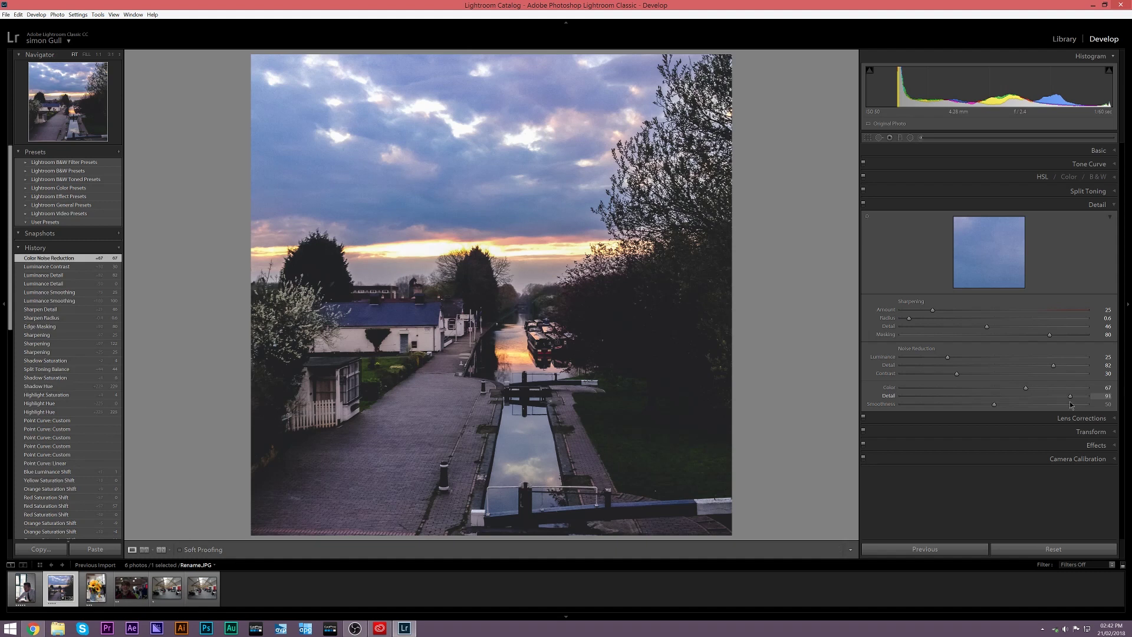
mouse_move(1071, 404)
left_mouse_down()
mouse_move(1110, 407)
mouse_move(1049, 408)
left_mouse_up()
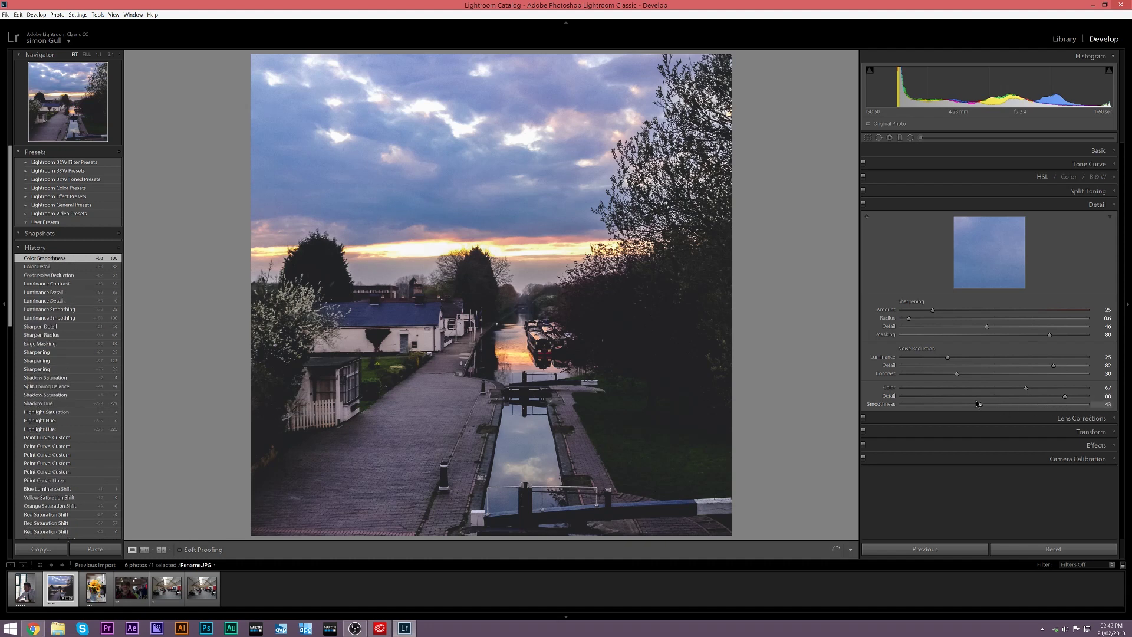
left_click_drag(946, 399, 1009, 411)
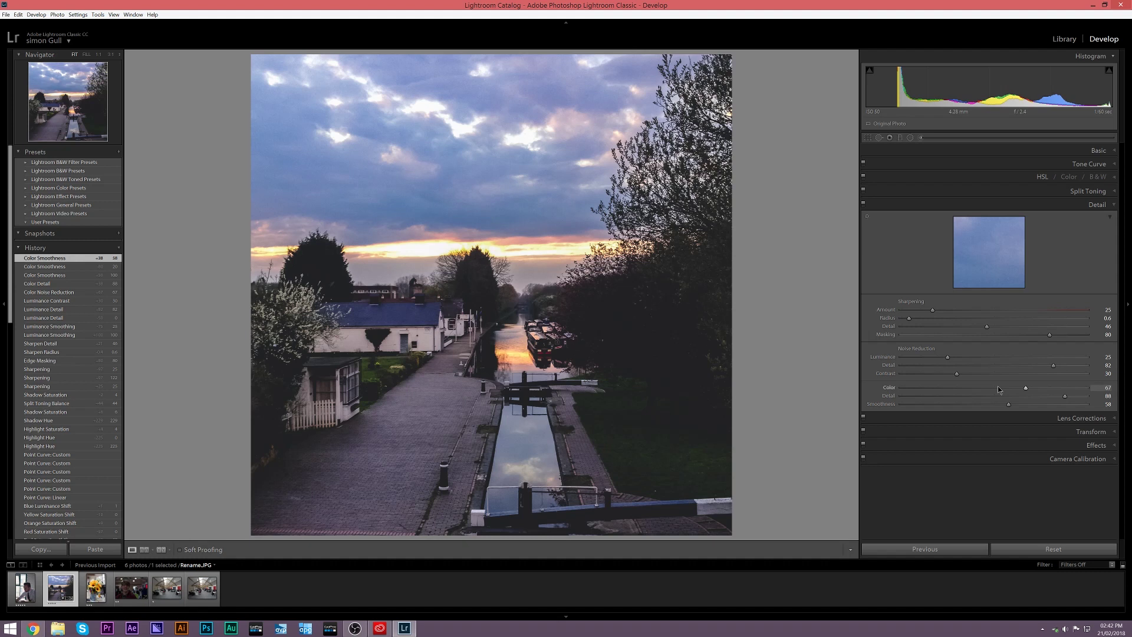
left_click_drag(916, 358, 904, 362)
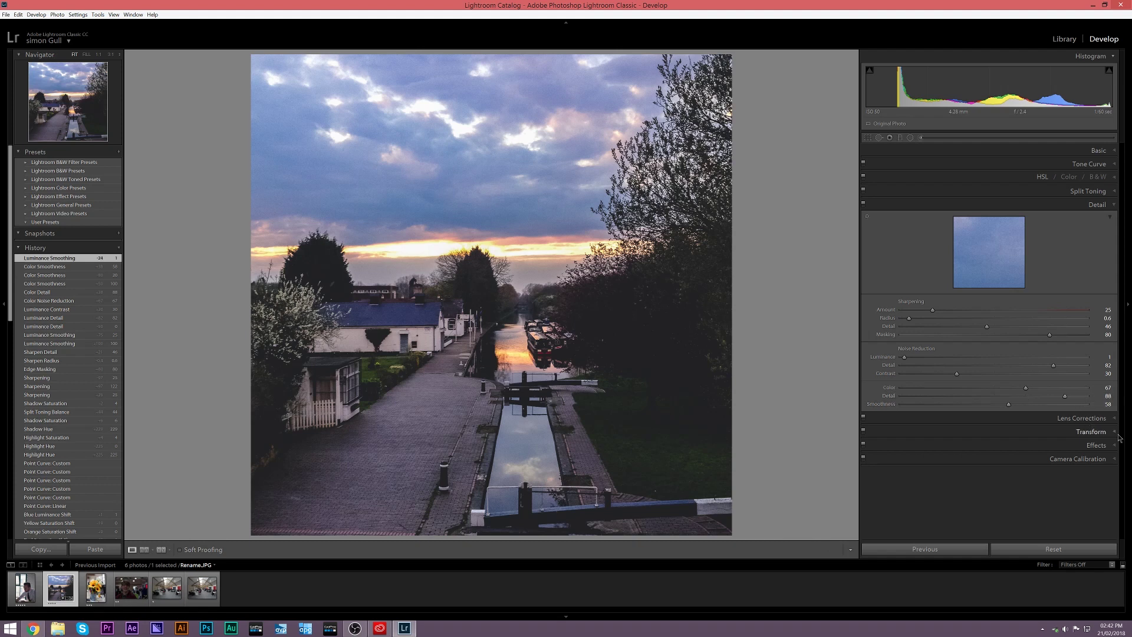
Review the Lens Corrections profile settings and the Transform settings
left_click(1107, 208)
left_click(1108, 220)
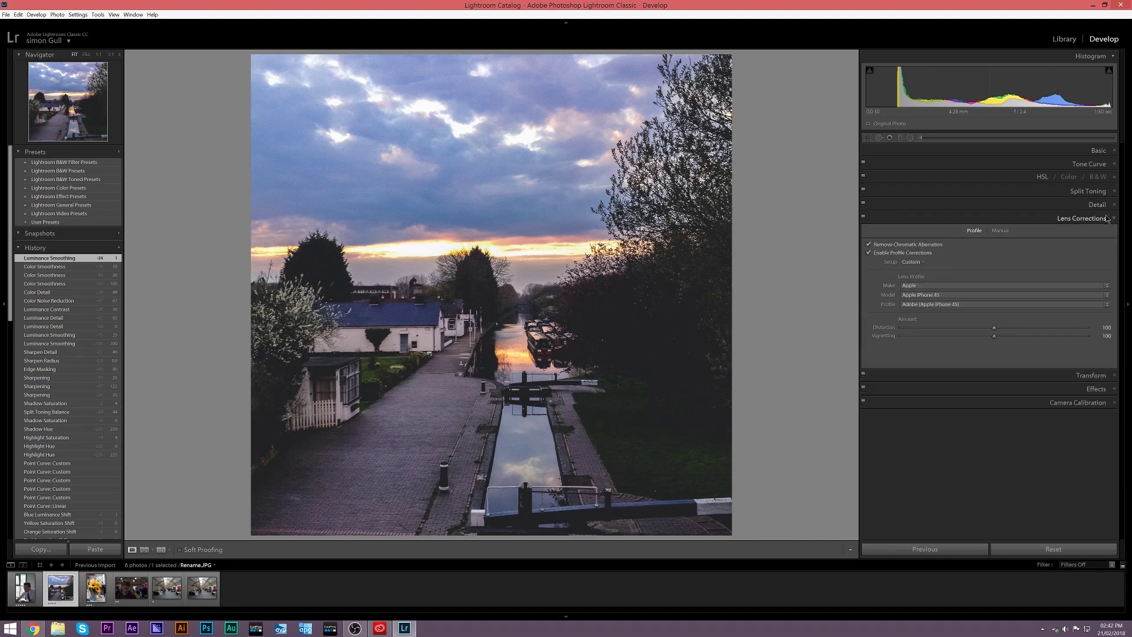
left_click(1107, 219)
left_click(1109, 233)
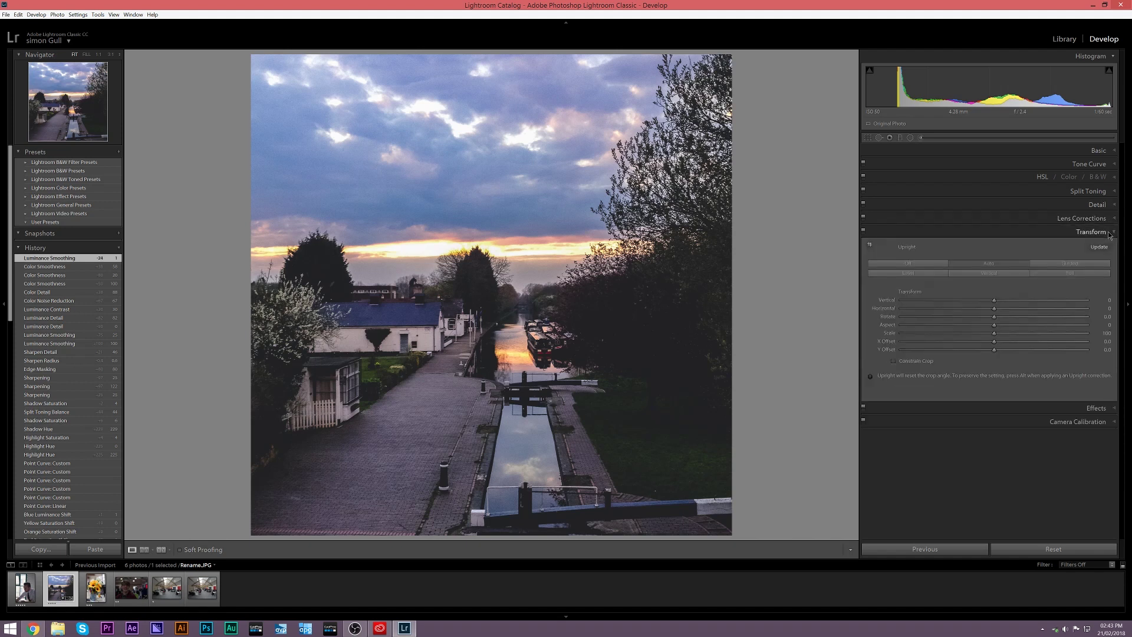
left_click(1110, 234)
Try a white post-crop vignette with Amount +77 and Midpoint 0 and 51, and return the Amount to 0
left_click(1107, 246)
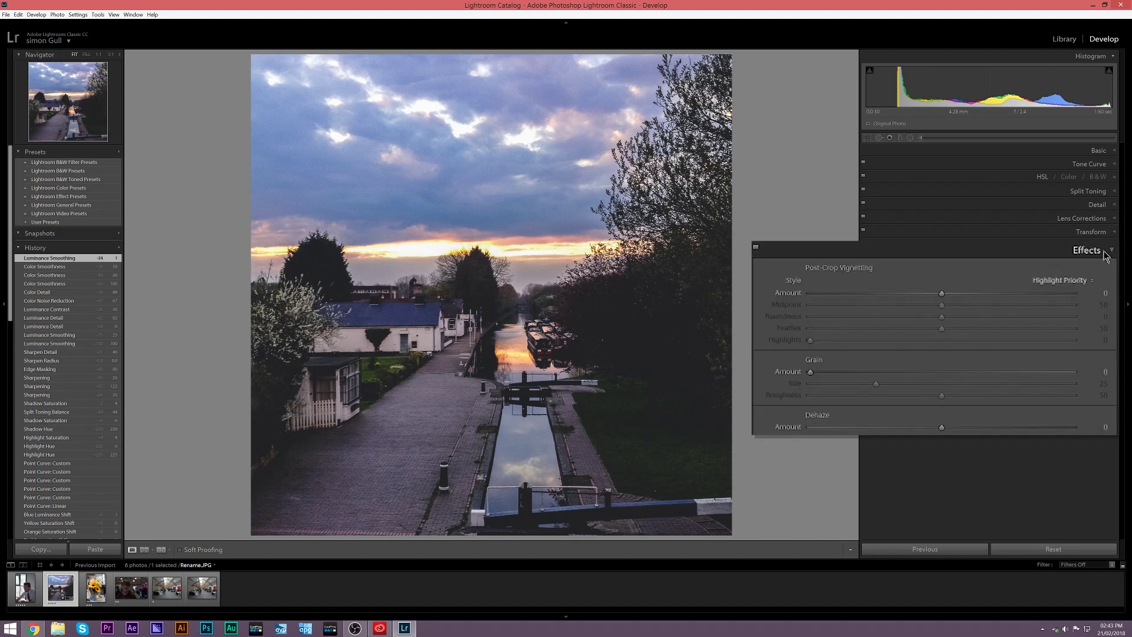
left_click_drag(994, 276, 1066, 278)
left_click_drag(994, 284, 892, 288)
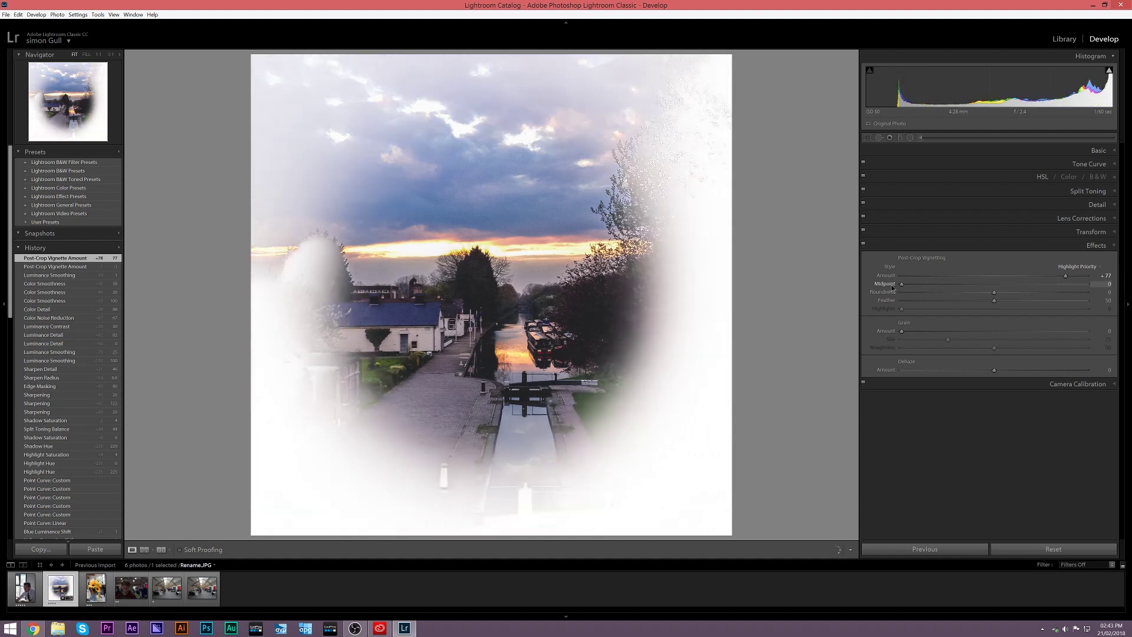
left_click(997, 284)
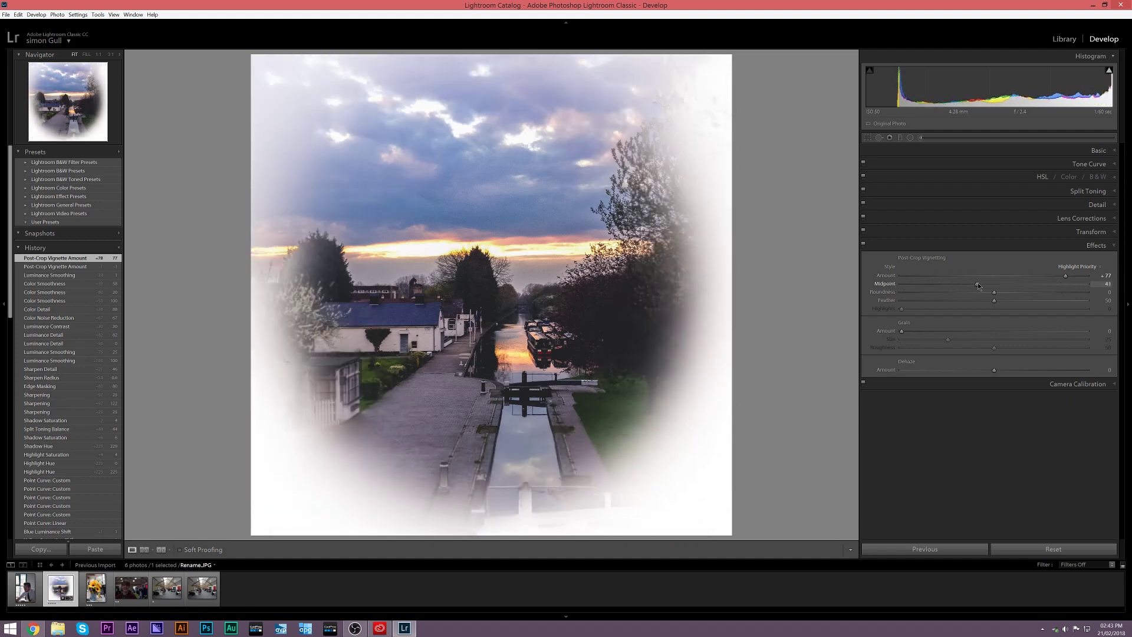
left_click_drag(1047, 275, 995, 276)
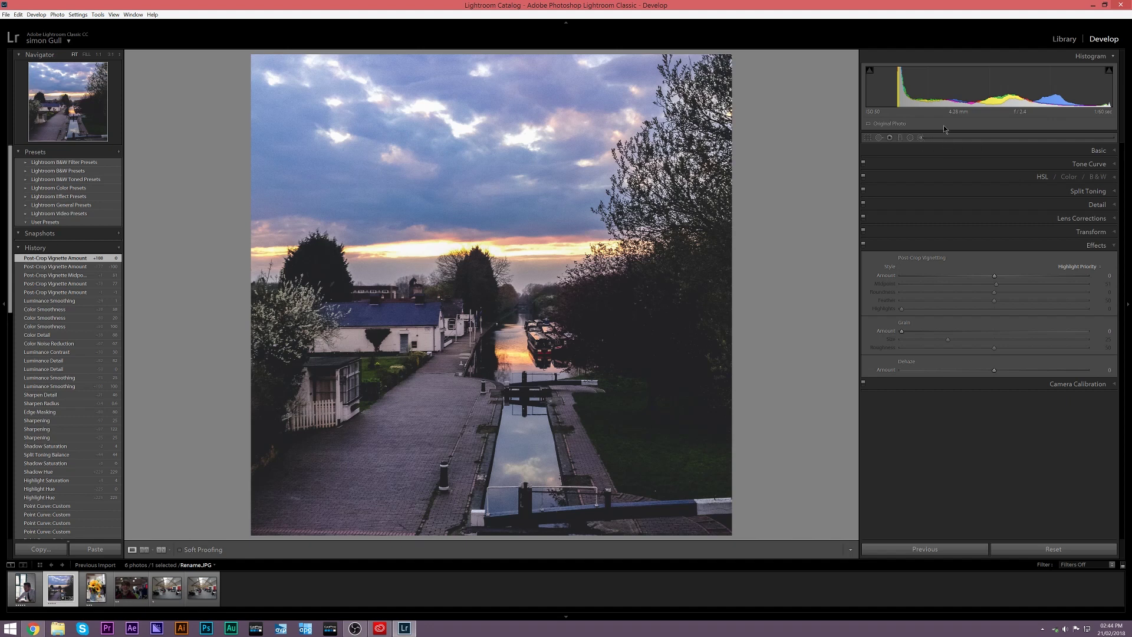
Add a dark post-crop vignette with Amount -30, Midpoint 81 and Feather 69, keeping Highlights at 0
left_click_drag(996, 275, 887, 279)
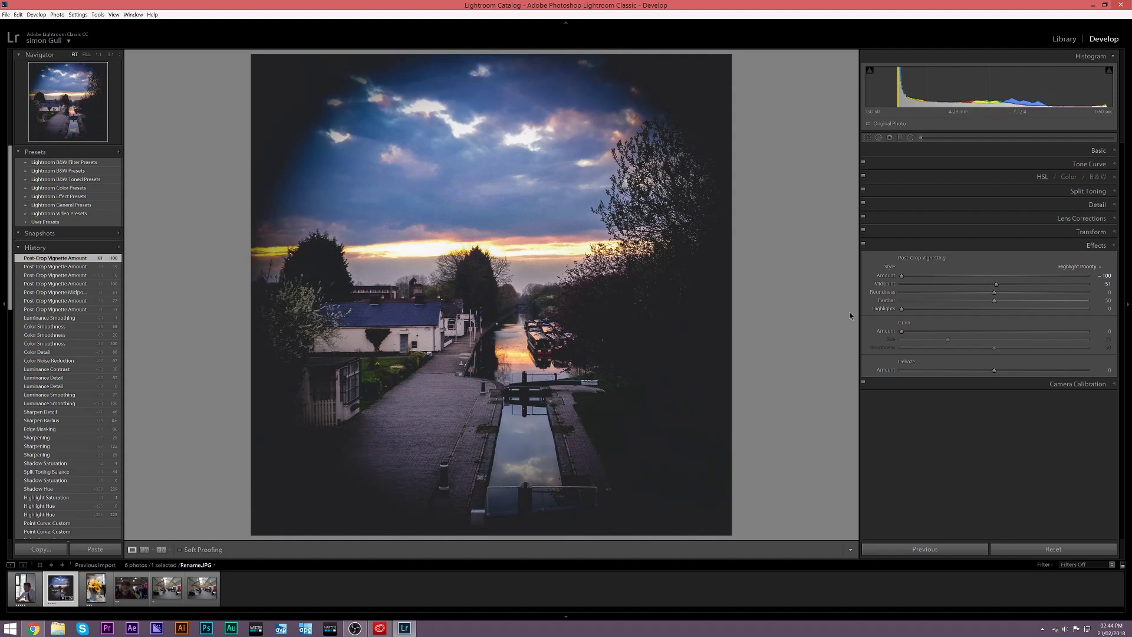
left_click_drag(995, 284, 1049, 291)
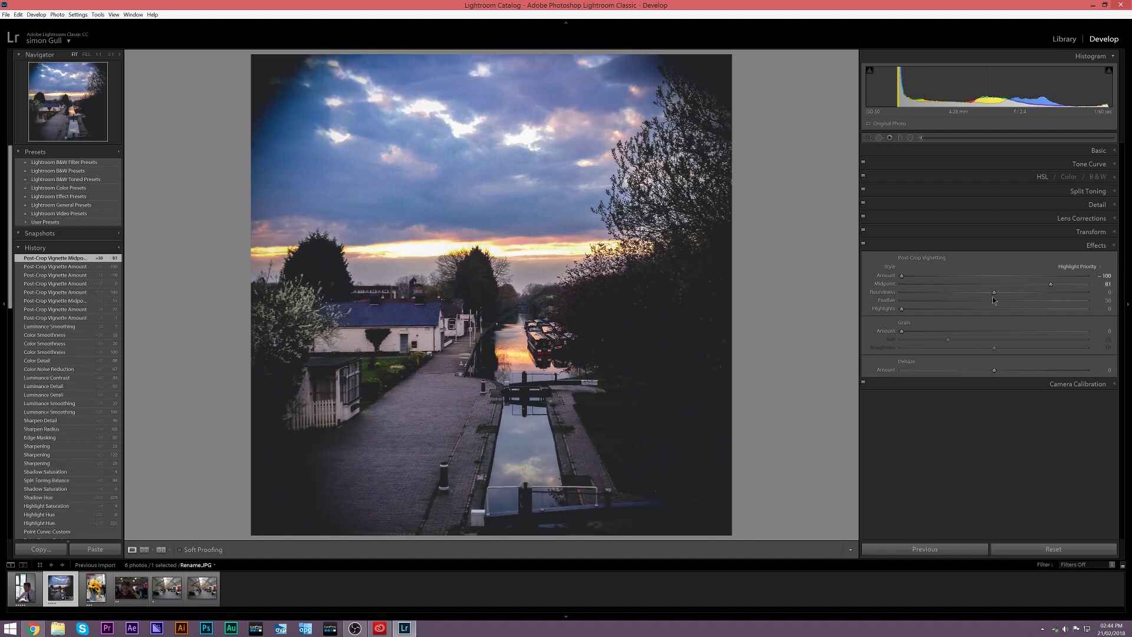
mouse_move(1014, 302)
left_mouse_down()
mouse_move(1040, 303)
mouse_move(1002, 304)
mouse_move(1032, 305)
left_mouse_up()
mouse_move(918, 310)
left_mouse_down()
mouse_move(1108, 309)
mouse_move(901, 311)
left_mouse_up()
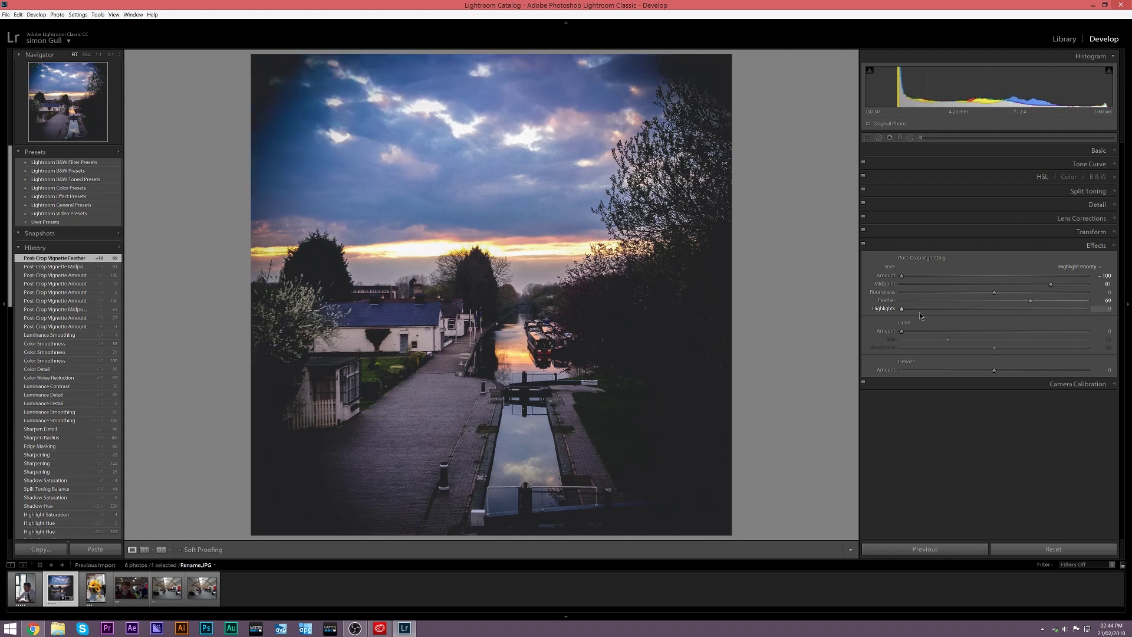
left_click_drag(902, 276, 964, 282)
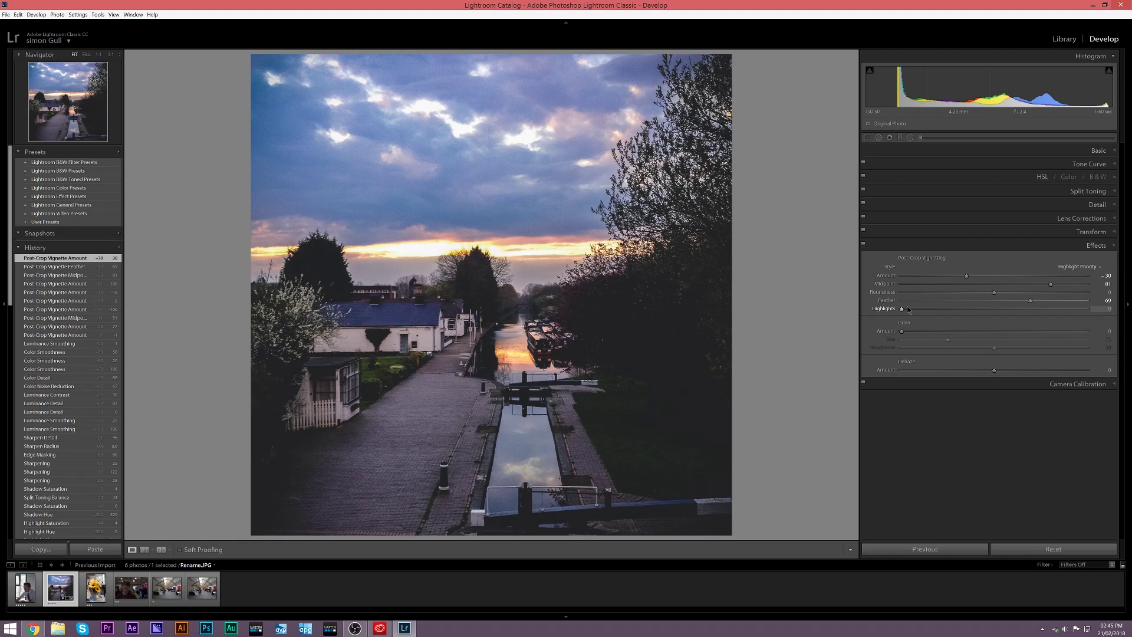
Try heavy film grain on the canal photo with Amount 100, Size 4 and Roughness 100
left_click_drag(901, 335, 914, 337)
left_click_drag(1003, 338, 1112, 338)
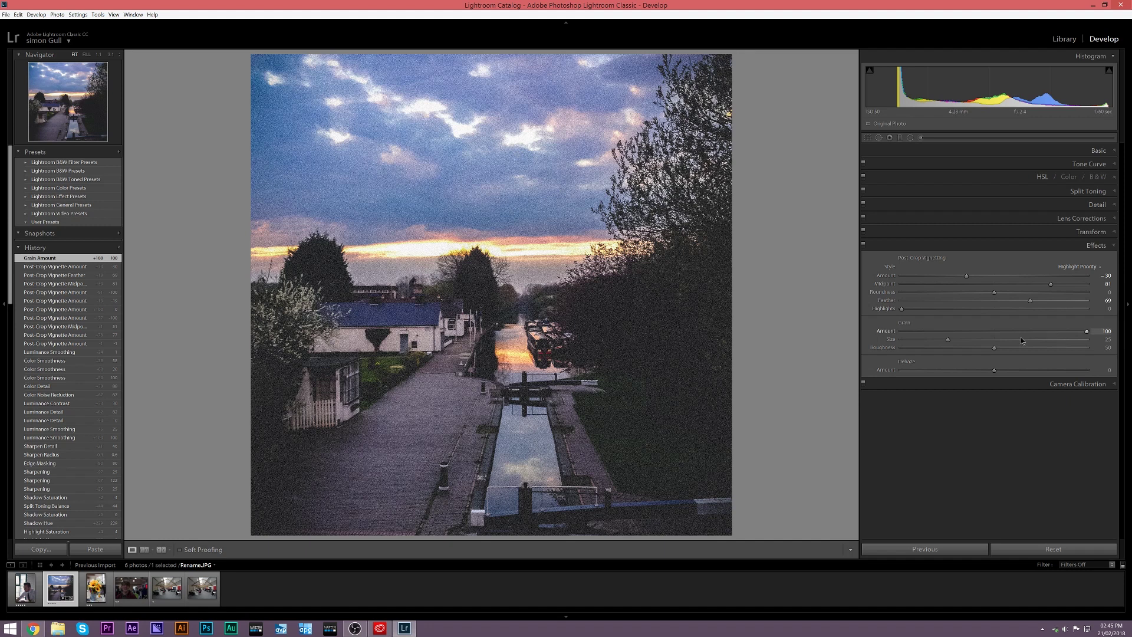
left_click_drag(948, 339, 910, 341)
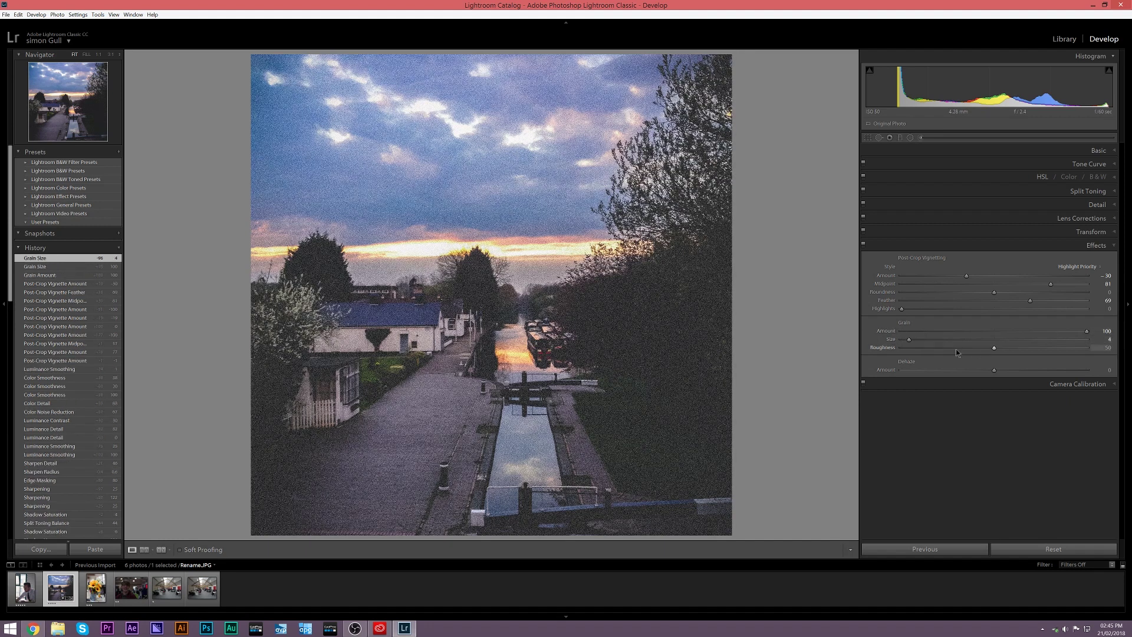
left_click_drag(995, 348, 1049, 358)
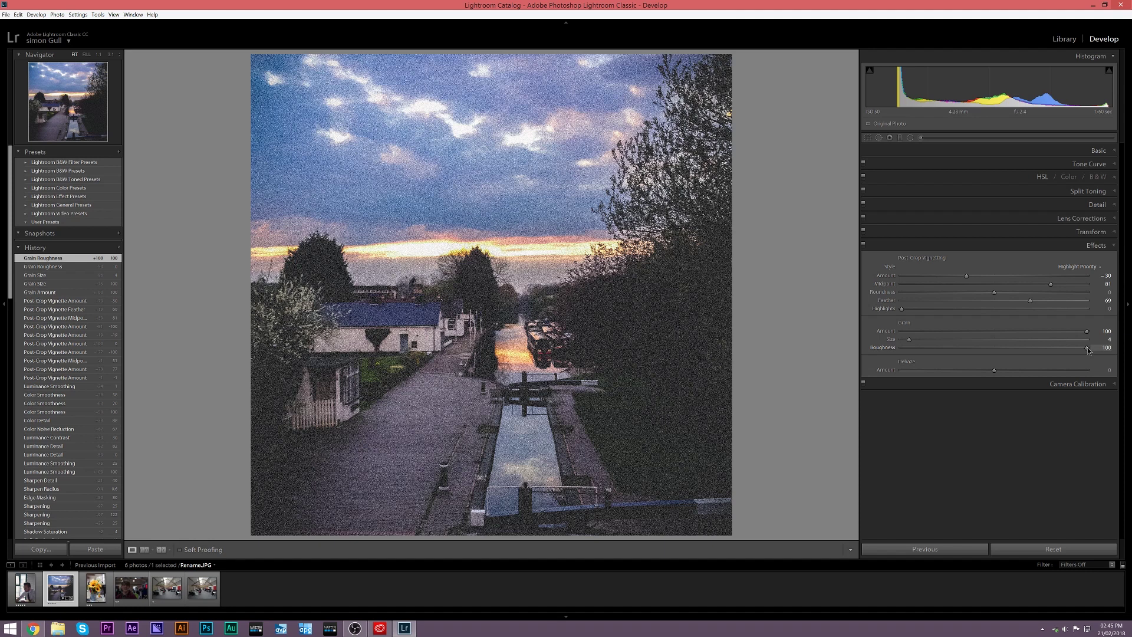
left_click_drag(1088, 348, 911, 349)
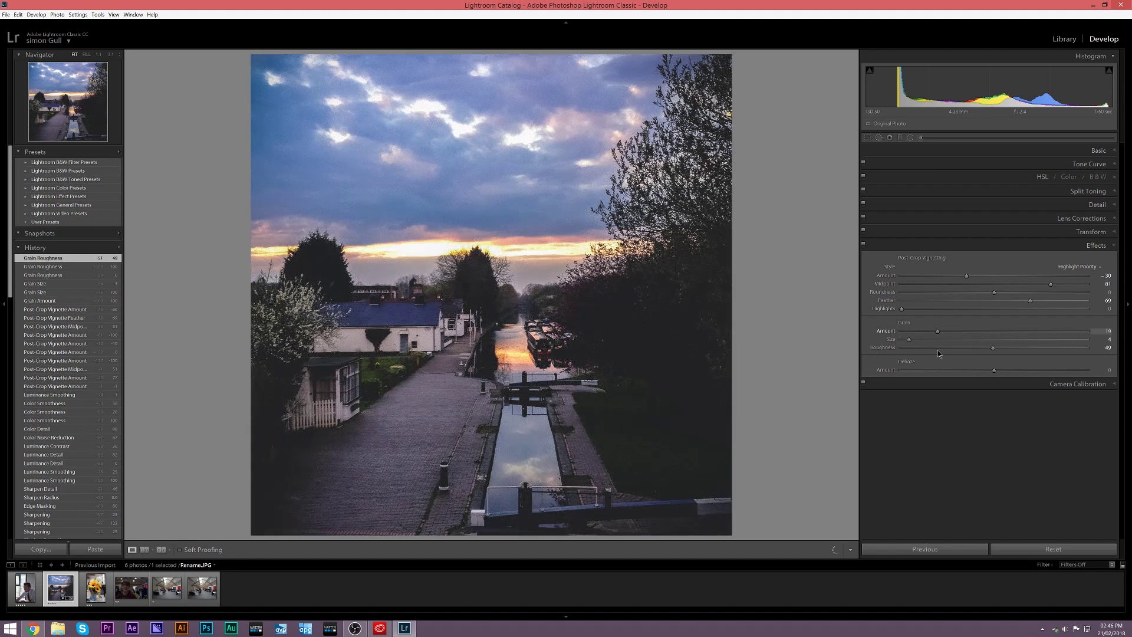
Lower the grain Amount to about 10, readjust its Size and Roughness, and collapse the Effects settings
left_click_drag(950, 353, 989, 354)
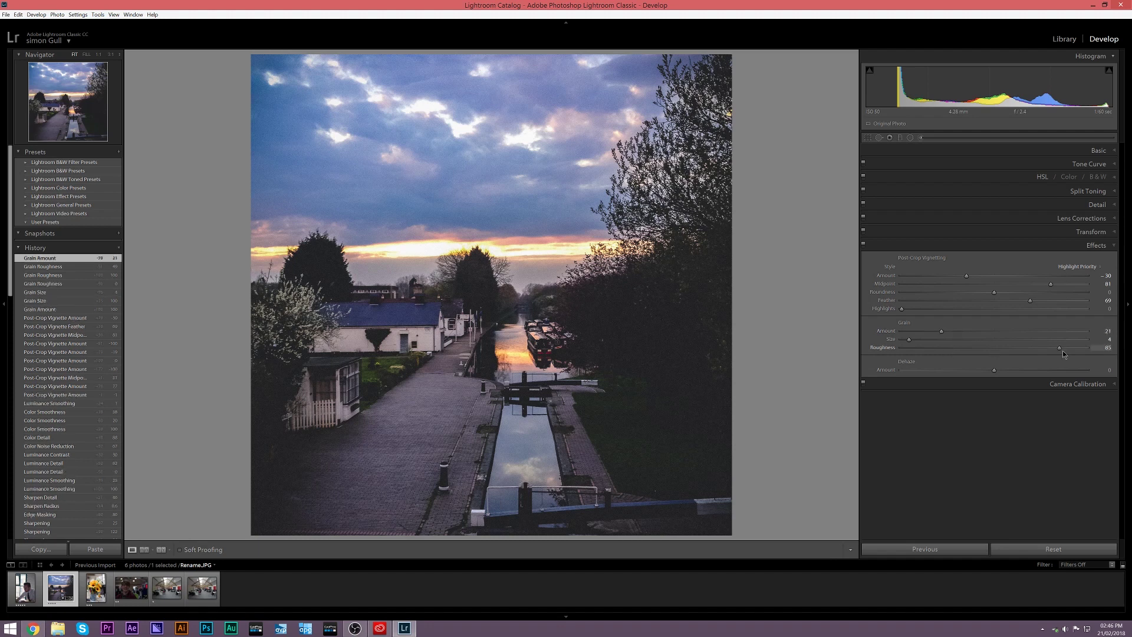
left_click_drag(1073, 352, 1030, 341)
left_click_drag(938, 332, 920, 342)
left_click(923, 245)
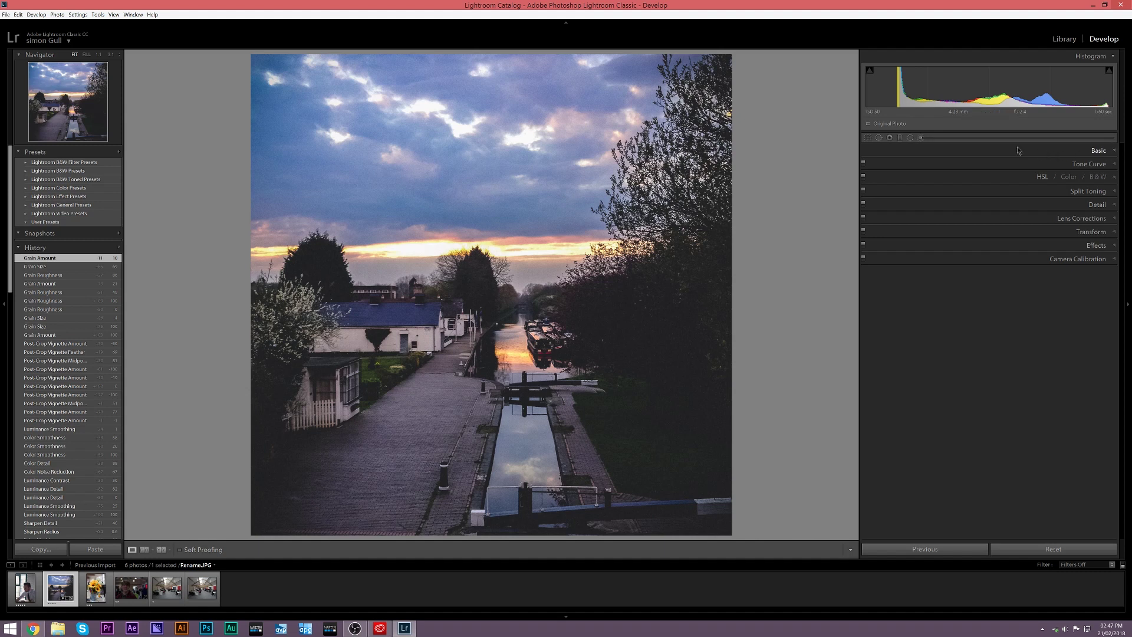
Collapse the edit history and start a new Develop preset named Vibrance Grain in the User Presets folder
left_click(115, 248)
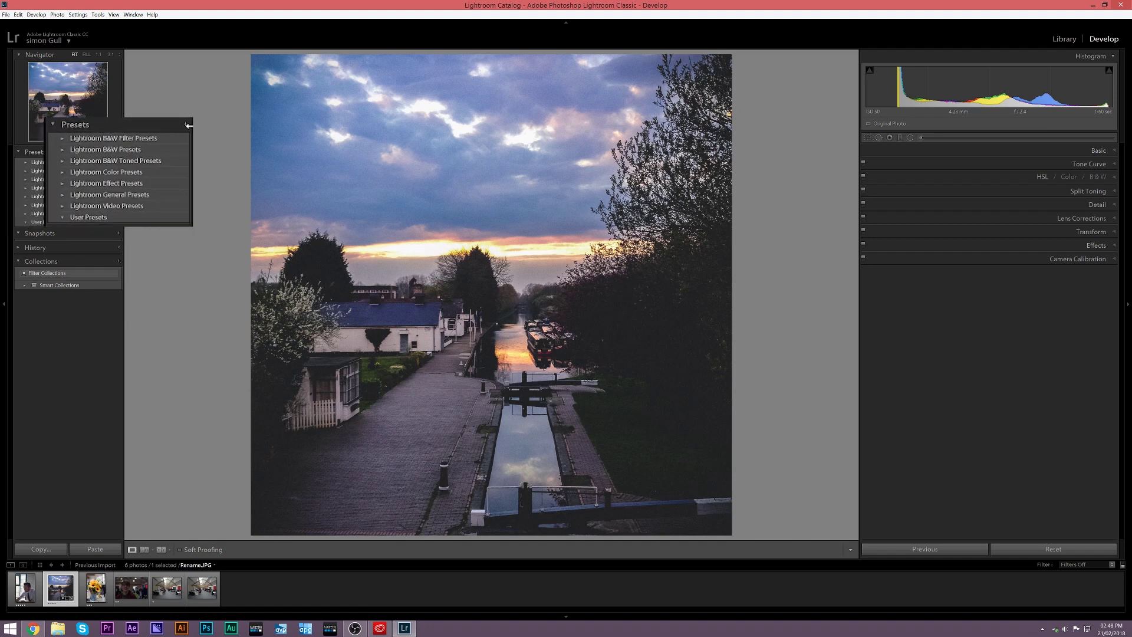
left_click(119, 152)
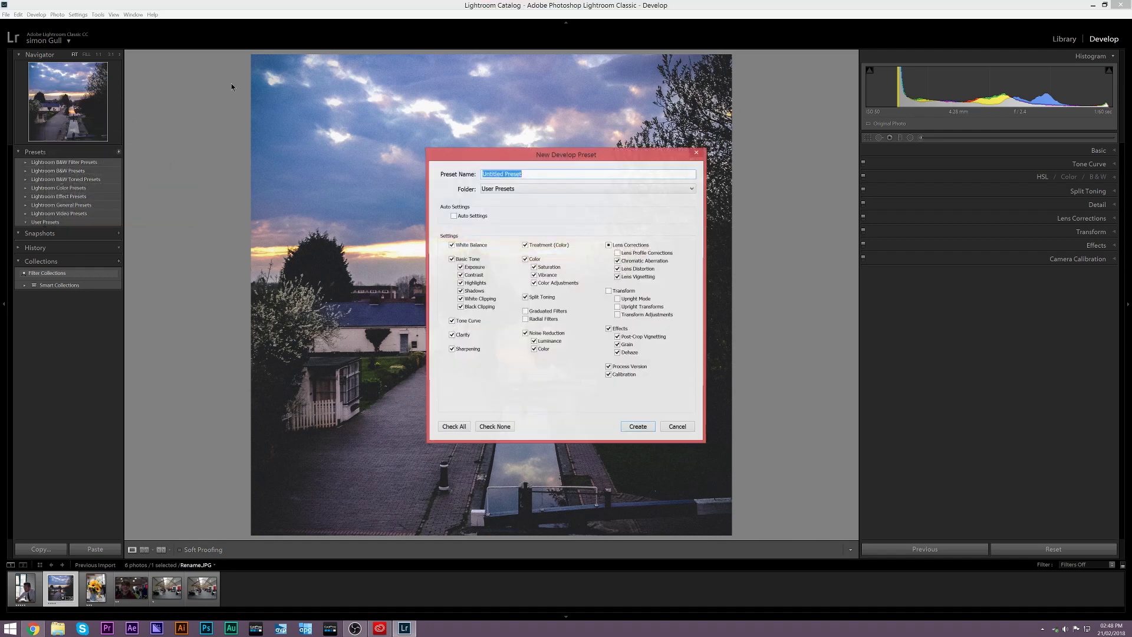
key("BackSpace")
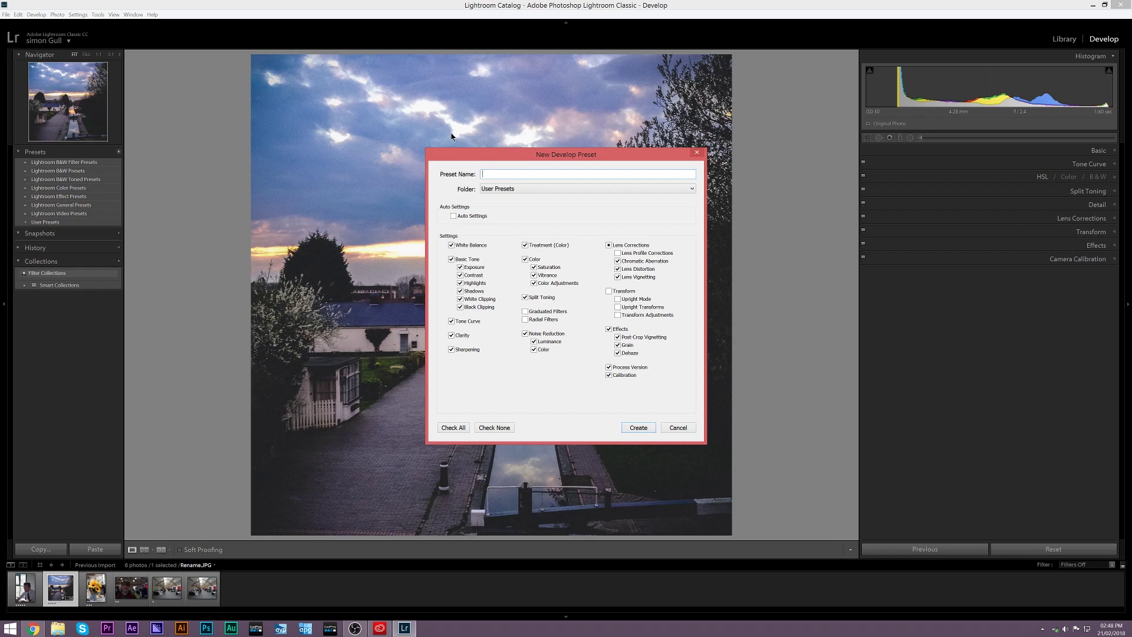
type("Vibrance Grain")
Exclude White Balance, Sharpening, Noise Reduction and Lens Corrections from the new preset and create it
left_click(452, 245)
left_click(452, 350)
left_click(525, 333)
left_click(609, 246)
left_click(609, 245)
left_click(638, 427)
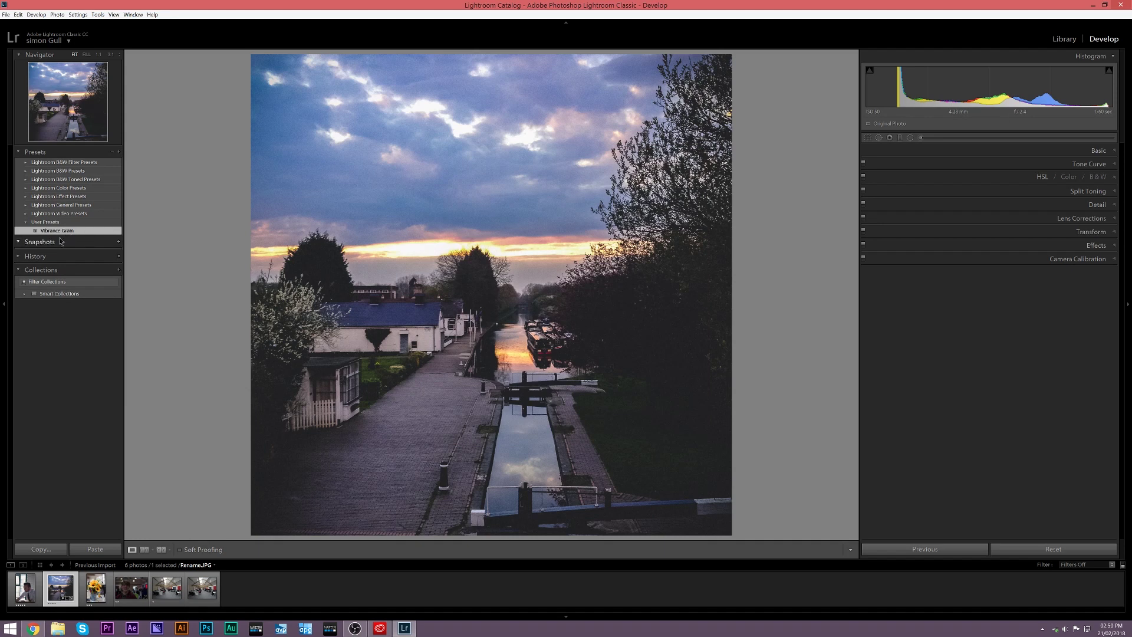
Reset all Develop settings of the canal photo and apply the Vibrance Grain preset to it
left_click(24, 258)
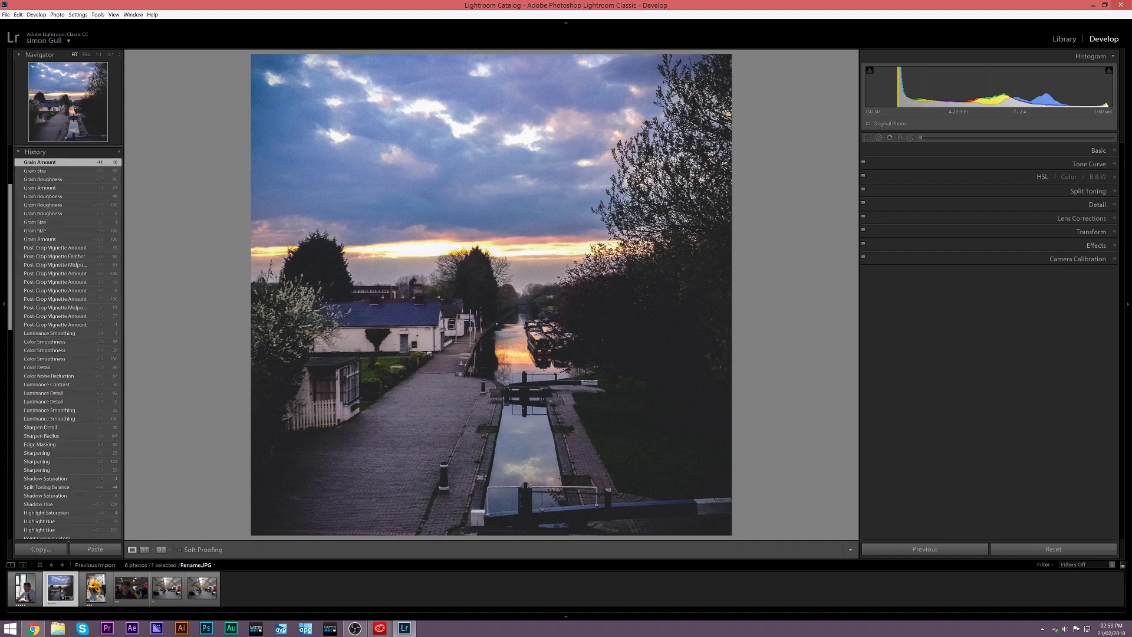
left_click(1046, 550)
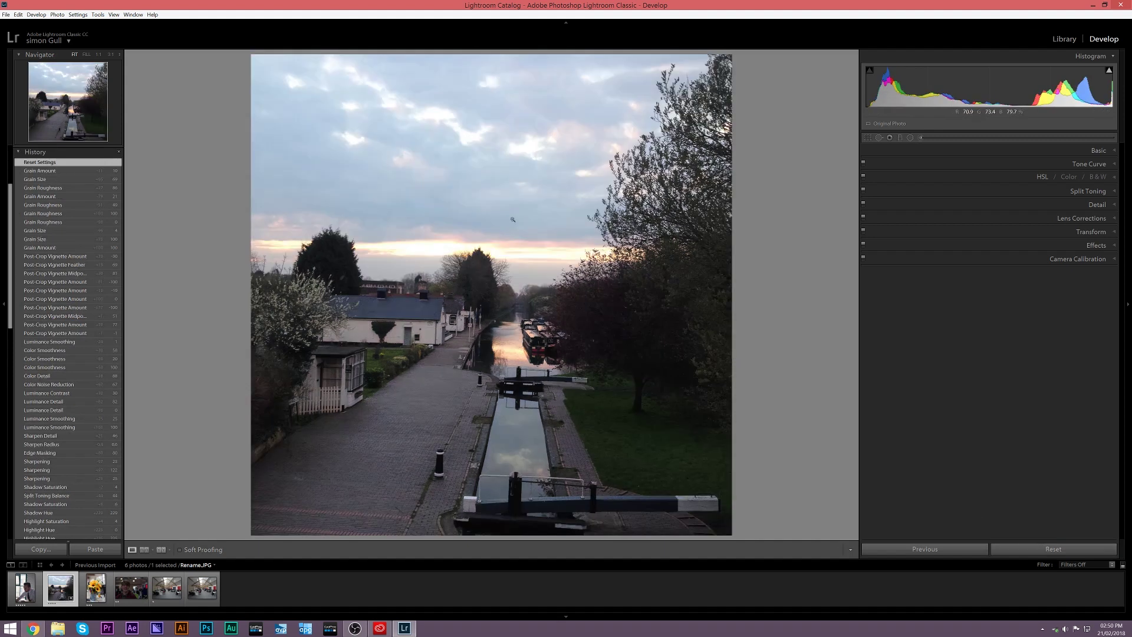
left_click(35, 152)
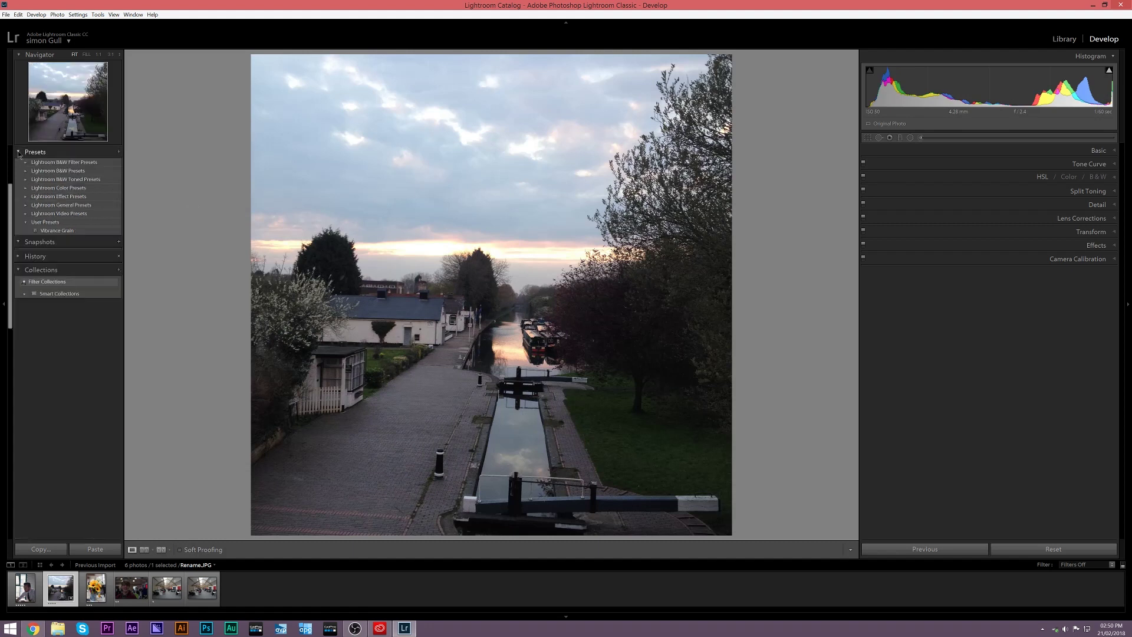
left_click(69, 231)
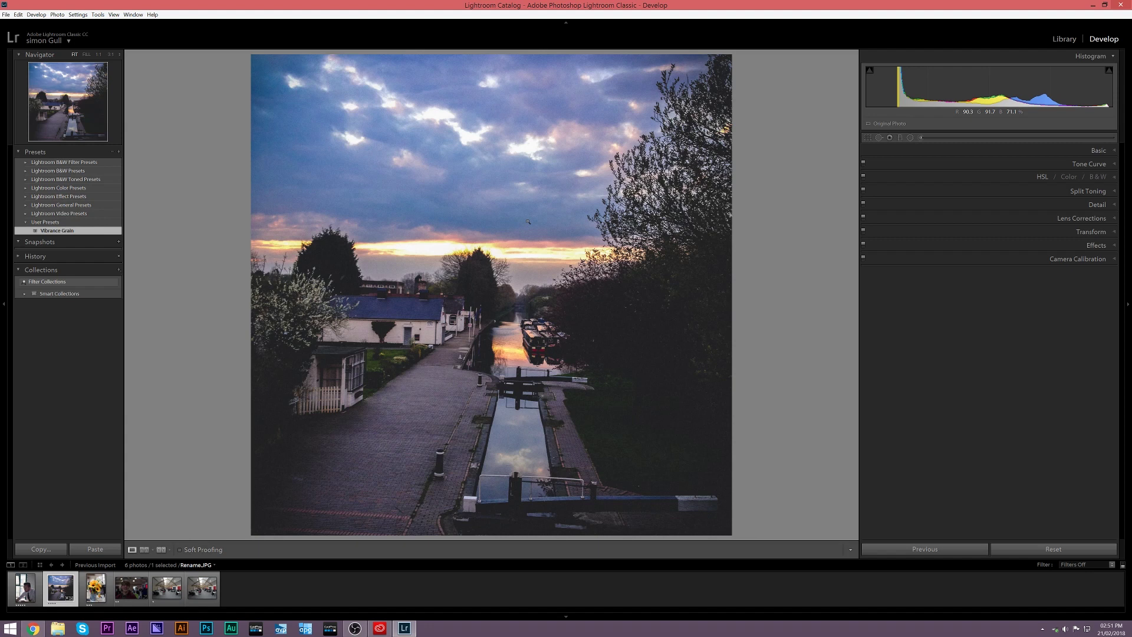
Apply the Vibrance Grain preset to the portrait _MG_3775.CR2 and raise its Exposure
key("Left")
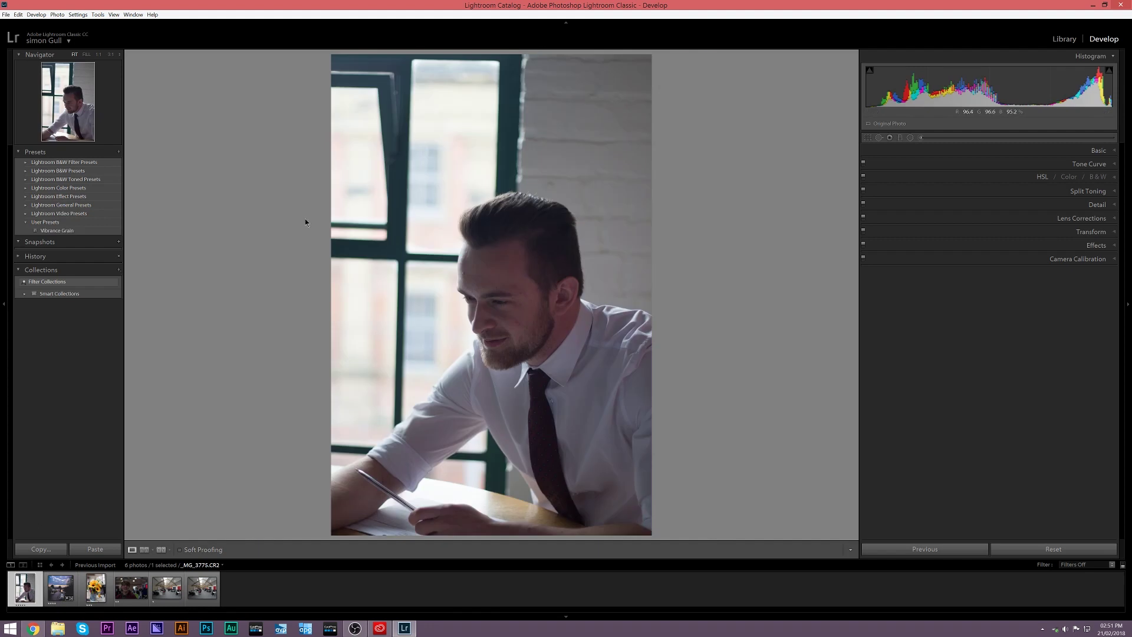
left_click(86, 230)
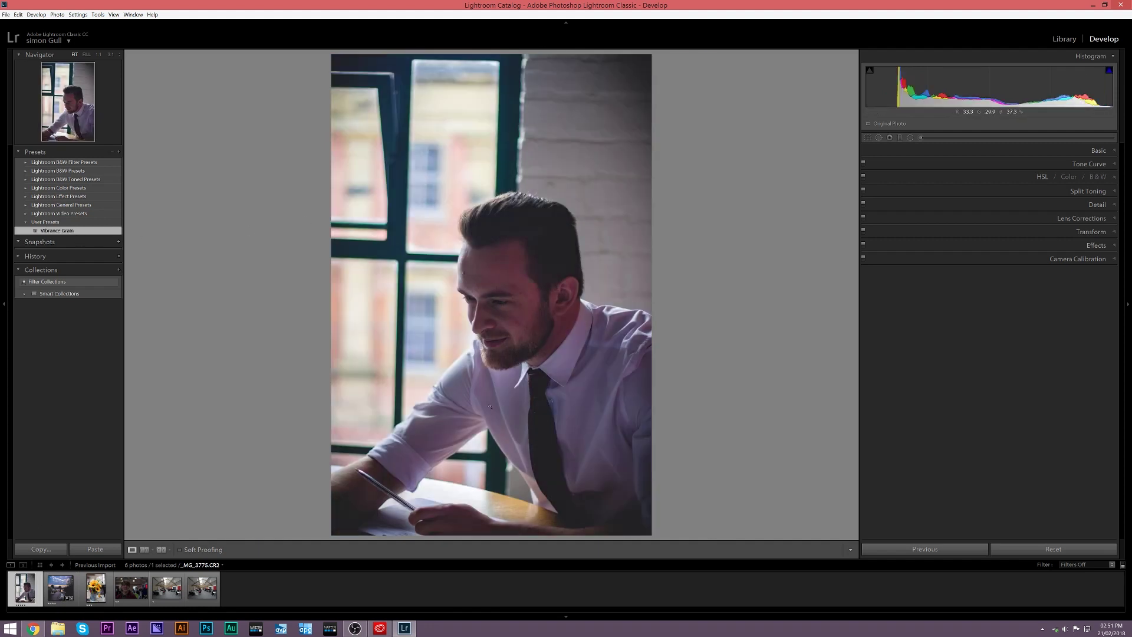
left_click(1099, 149)
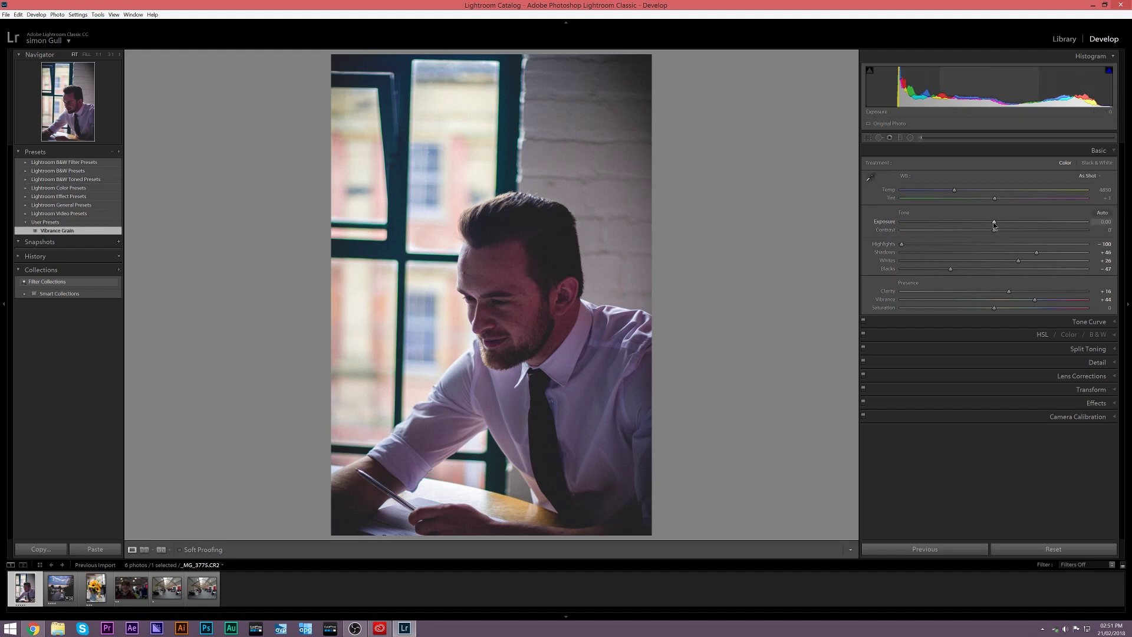
left_click_drag(995, 224, 1006, 221)
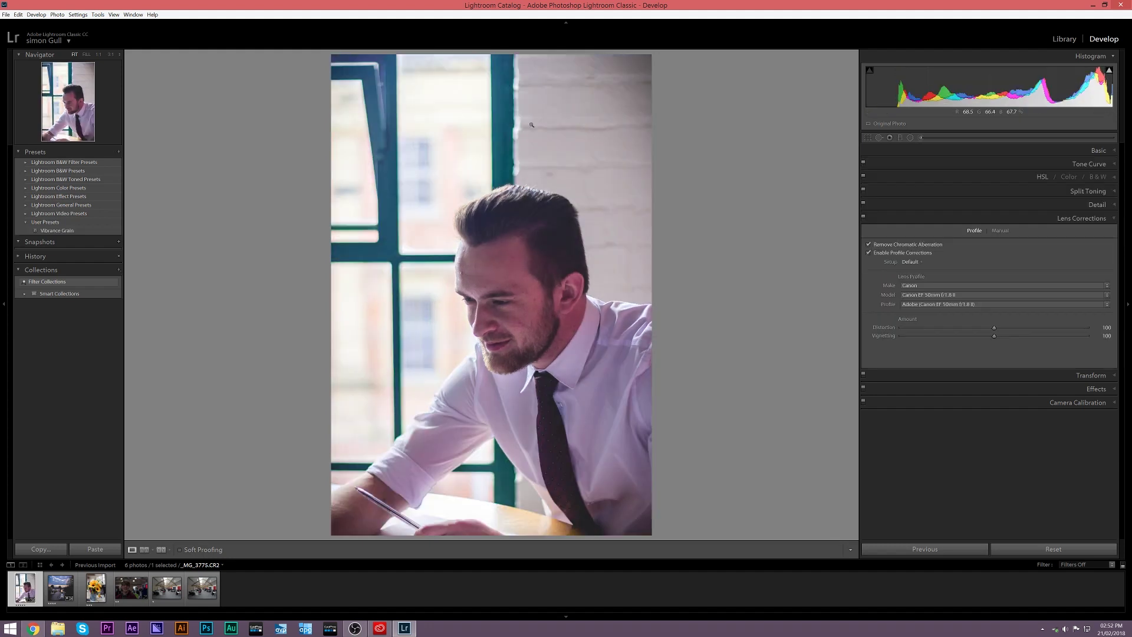
Inspect the window frame's edges for fringing, sample the green fringe with the Defringe picker, and refine its Amount and Green Hue range
left_click(485, 110)
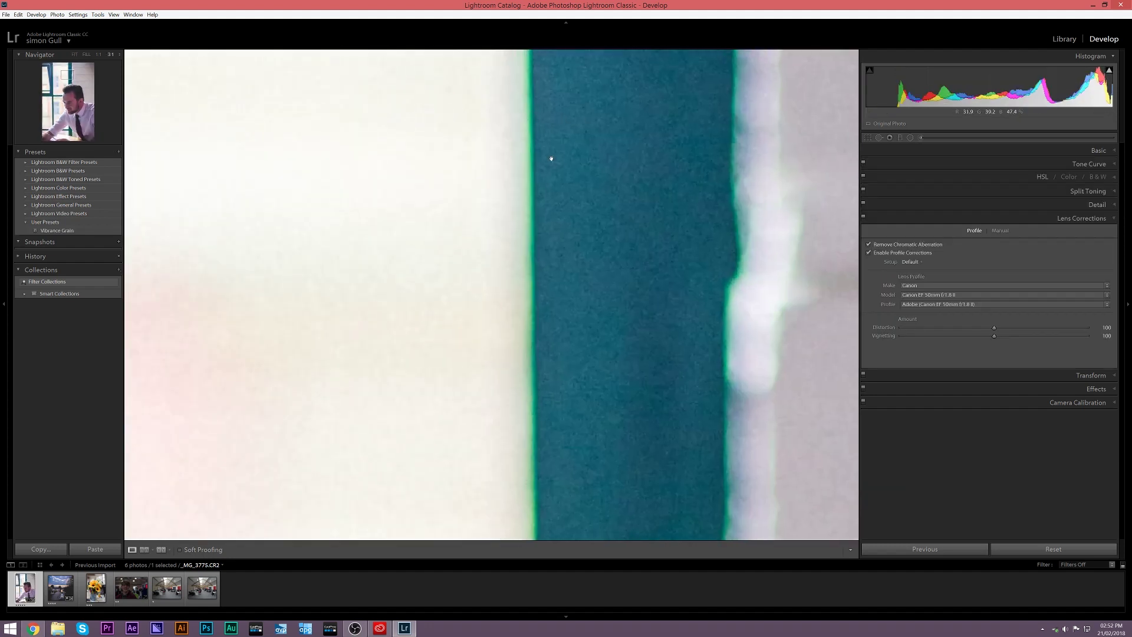
left_click(533, 183)
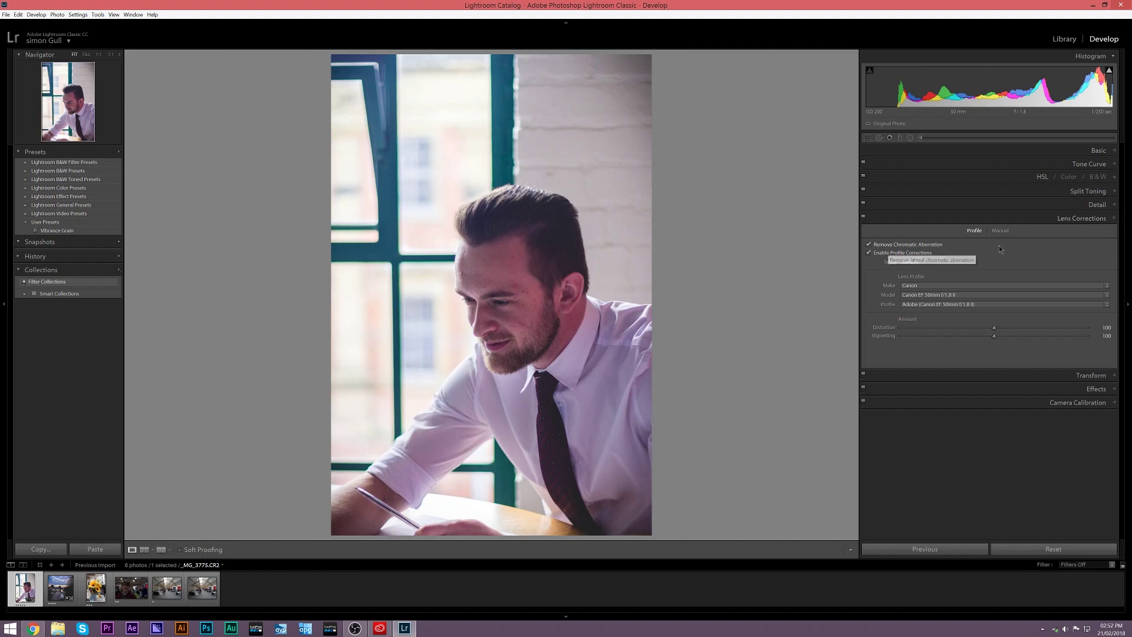
left_click(1000, 230)
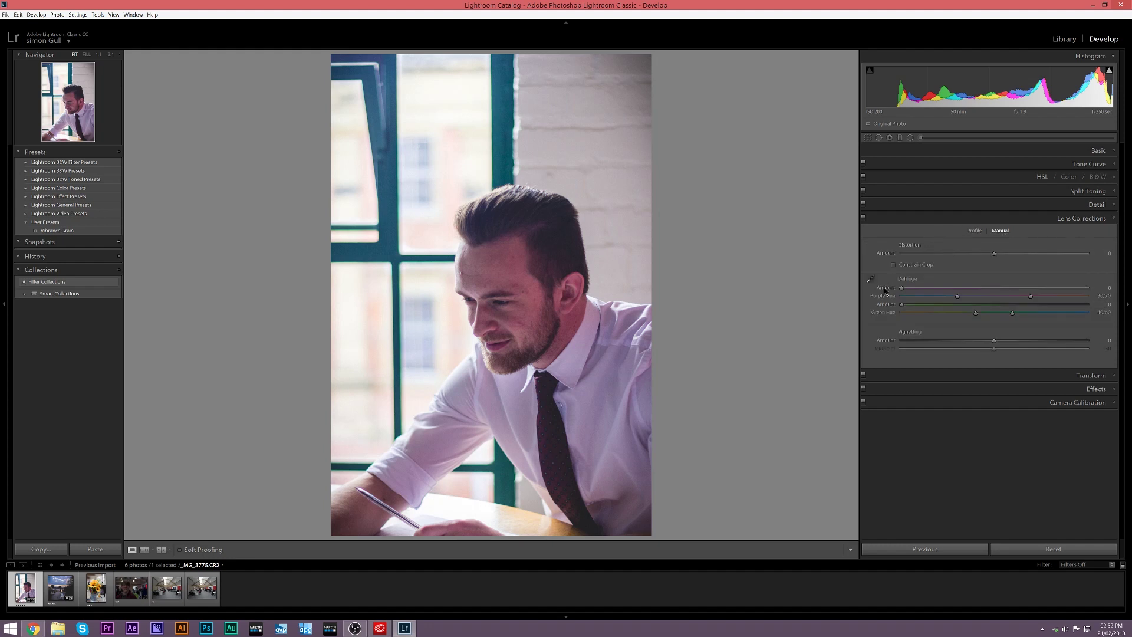
left_click(867, 280)
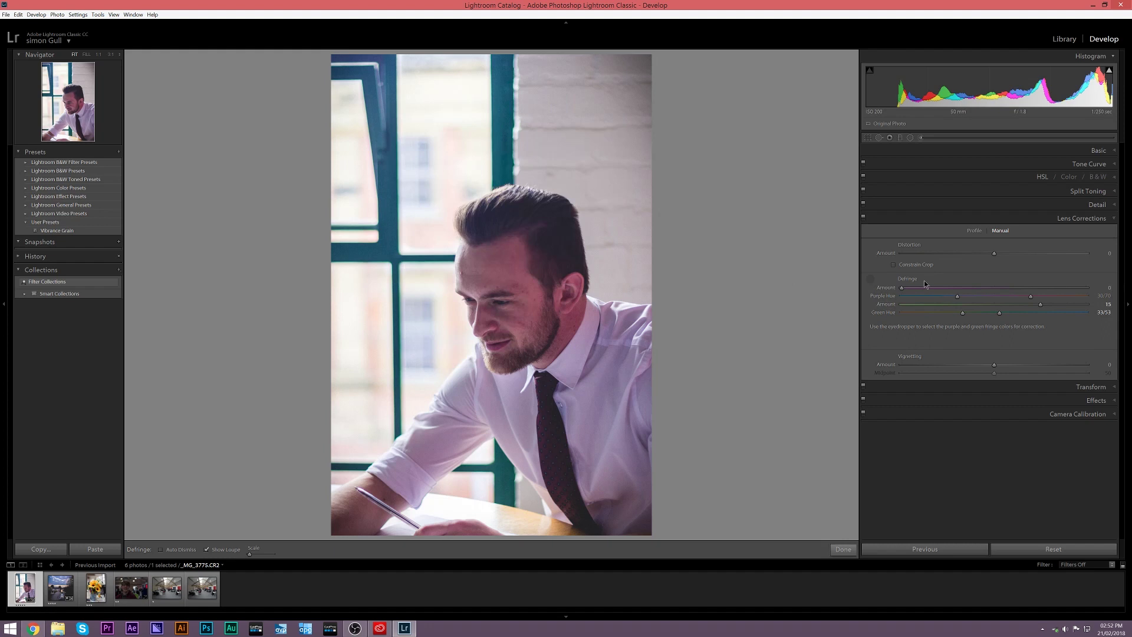
left_click_drag(1040, 304, 1006, 304)
left_click_drag(999, 312, 1018, 313)
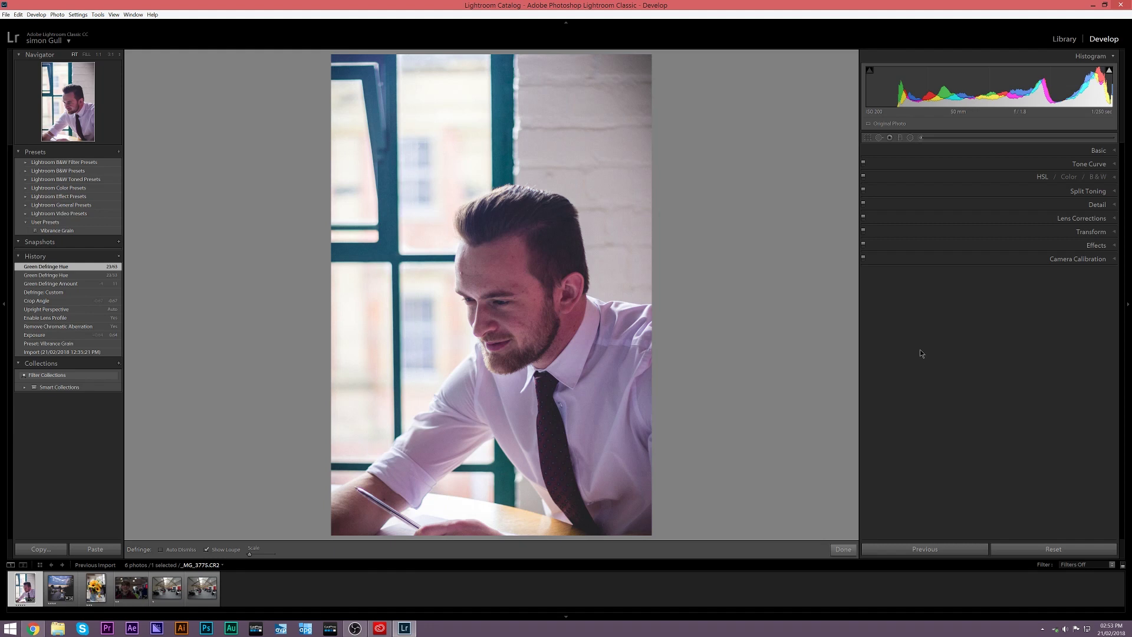
Reset the Adjustment Brush effect sliders and brush over the man's face with Exposure 0.27
left_click_drag(910, 128, 843, 126)
left_click(921, 140)
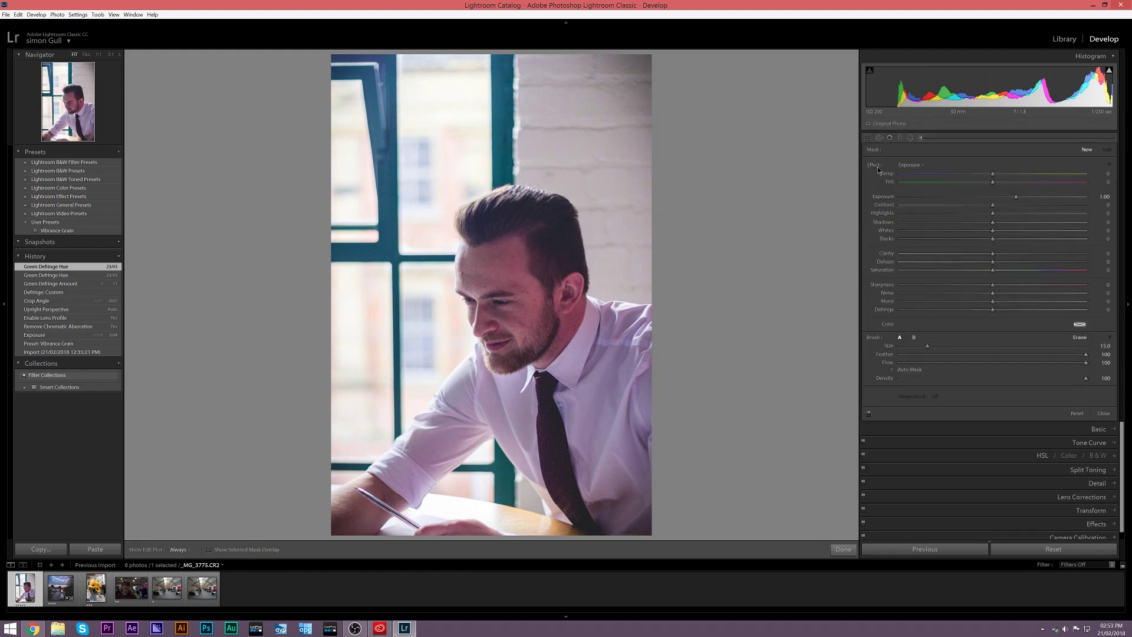
double_click(875, 170)
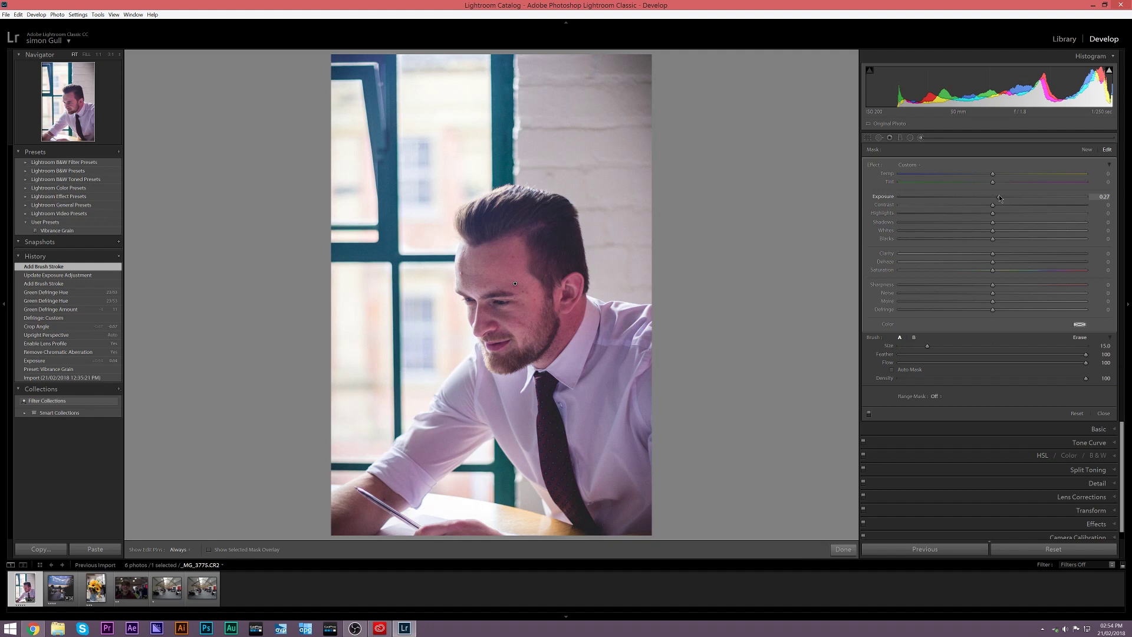
left_click_drag(1001, 198, 999, 199)
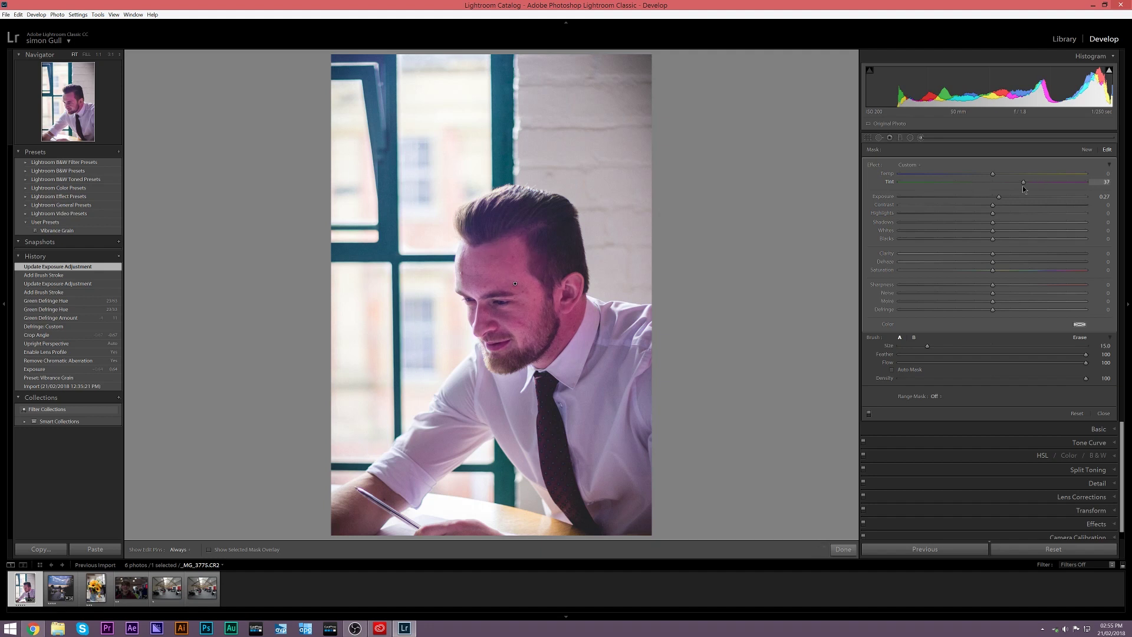
Set the brush adjustment's Tint to -29 and compare the portrait with and without the brush edits through its history
left_click_drag(1004, 190, 964, 199)
left_click_drag(966, 200, 966, 200)
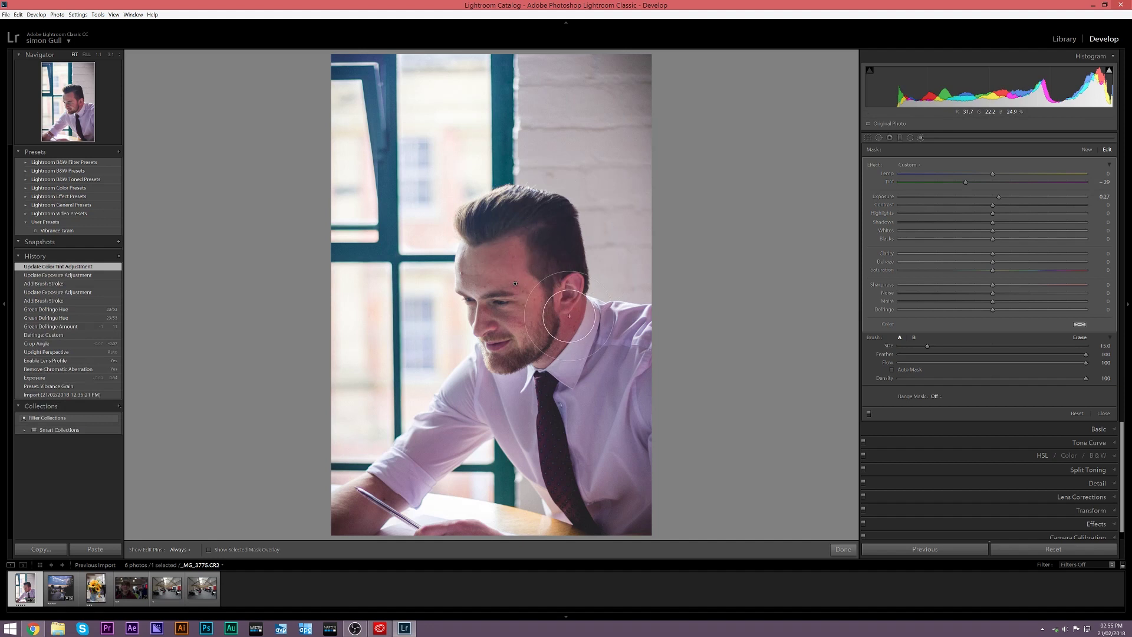
left_click(66, 310)
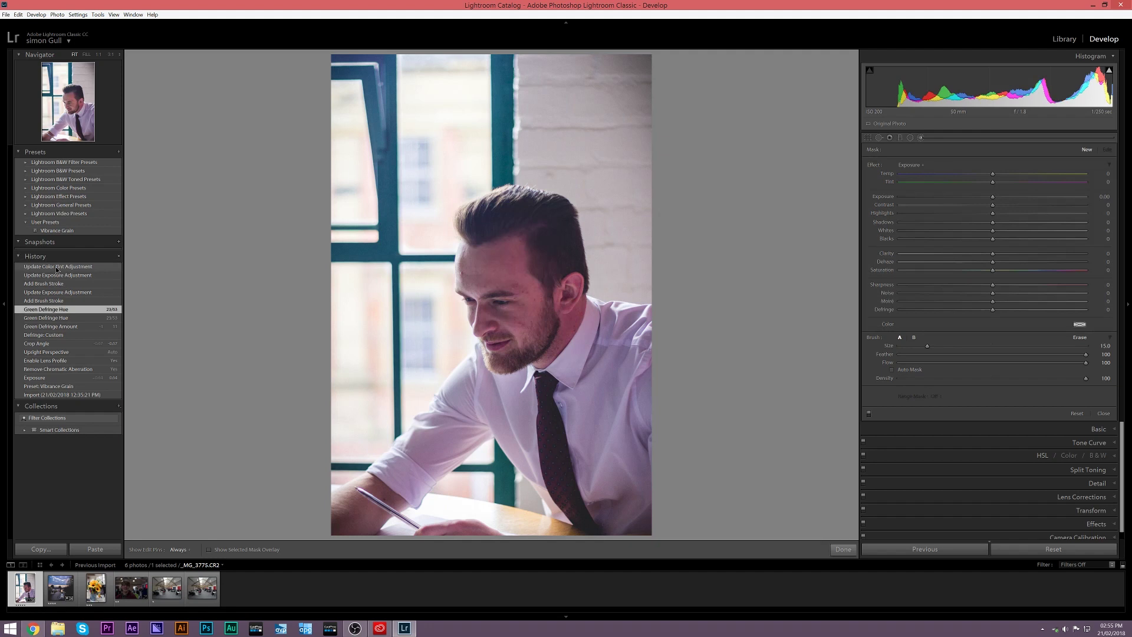
left_click(57, 268)
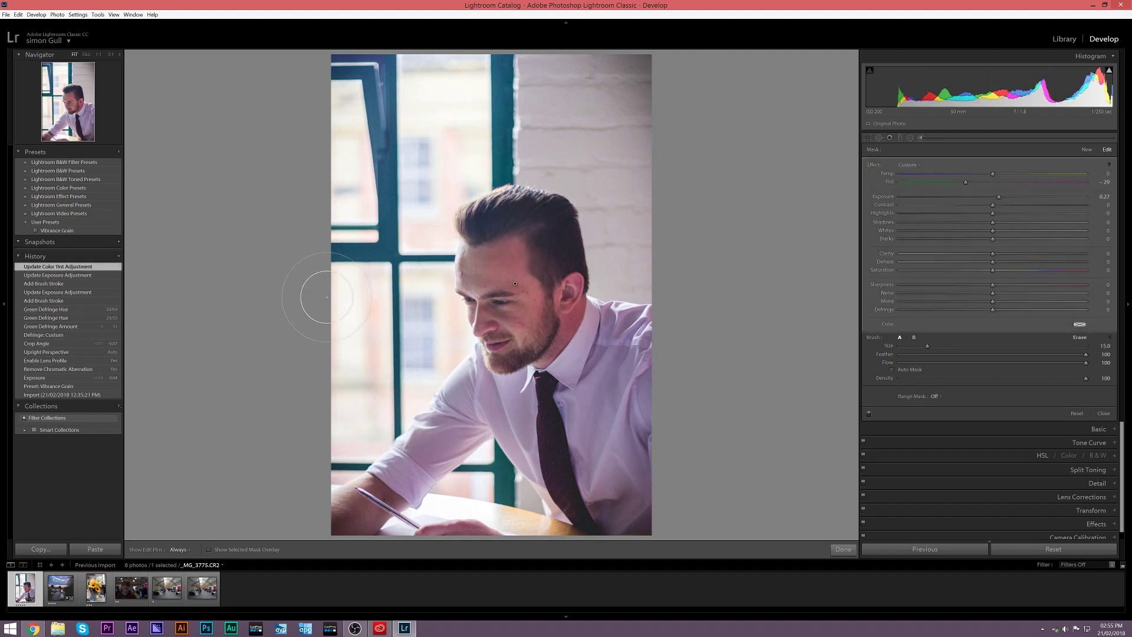